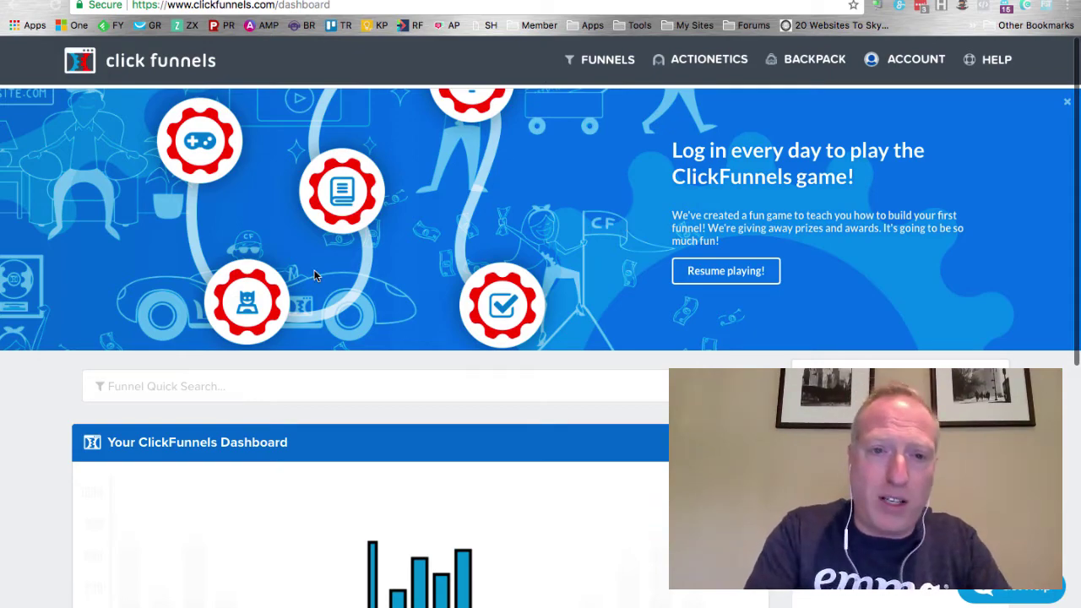
# - Switch to the ClickFunnels pricing page comparing the $97 Startup and $297 Enterprise plans
pyautogui.scroll(-5, 313, 273)
pyautogui.scroll(6, 313, 273)
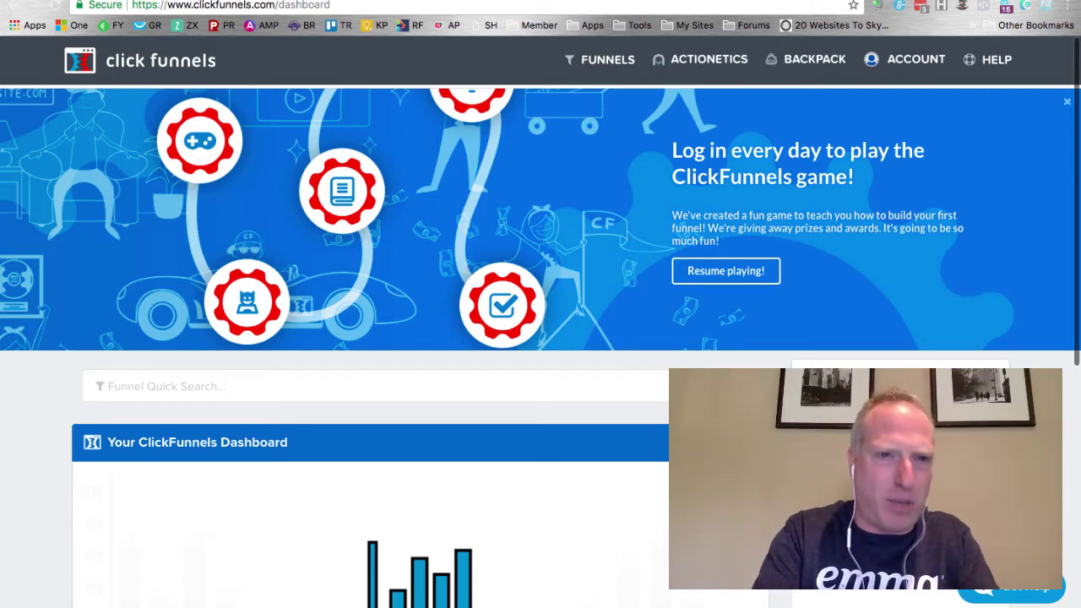
pyautogui.hotkey('ctrl', 'Tab')
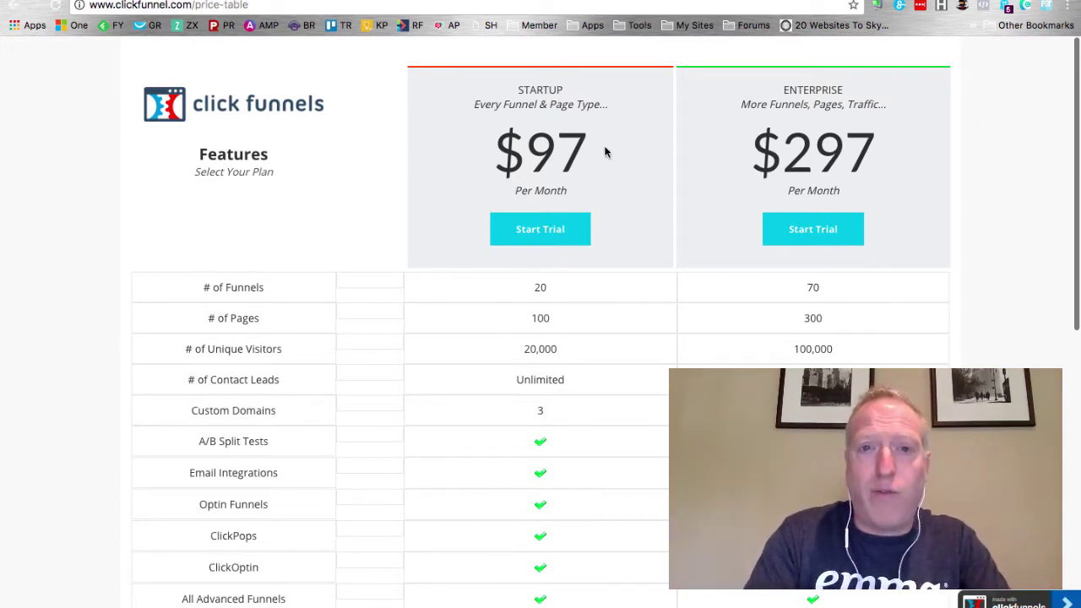
# - Compare the plans' funnel counts, noting Enterprise's 70 funnels, and scroll down the feature table
pyautogui.click(566, 293)
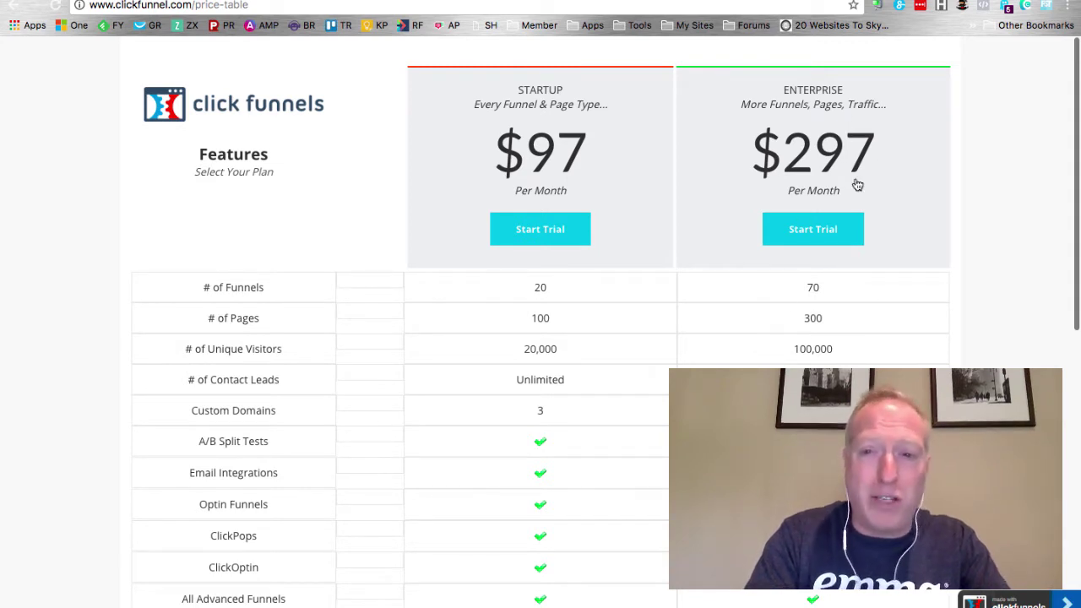
pyautogui.doubleClick(811, 287)
pyautogui.click(793, 299)
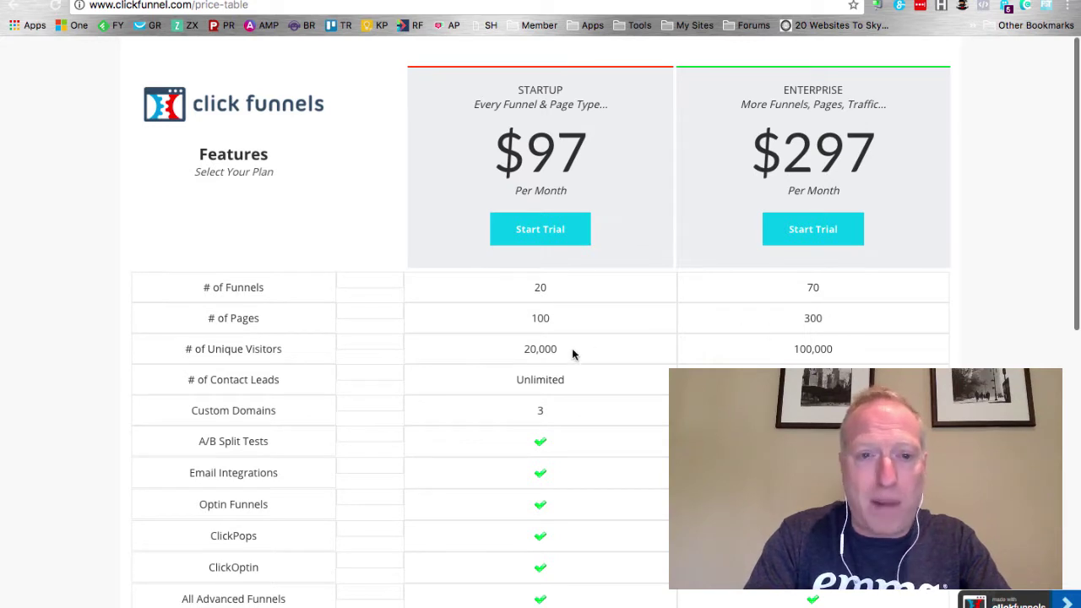
pyautogui.scroll(-1, 572, 348)
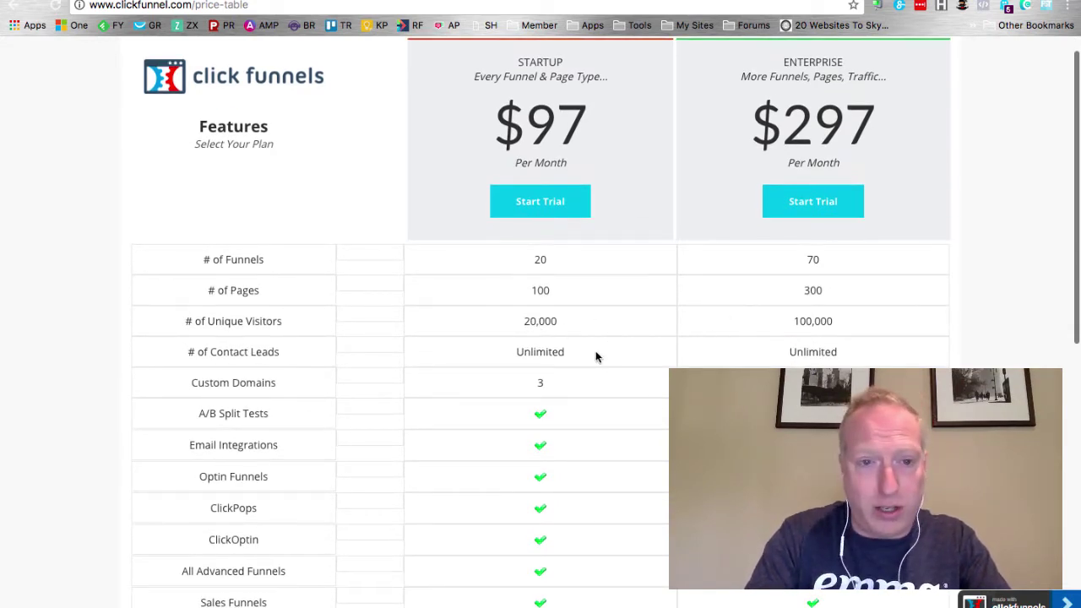
pyautogui.scroll(-1, 596, 354)
pyautogui.scroll(-1, 596, 357)
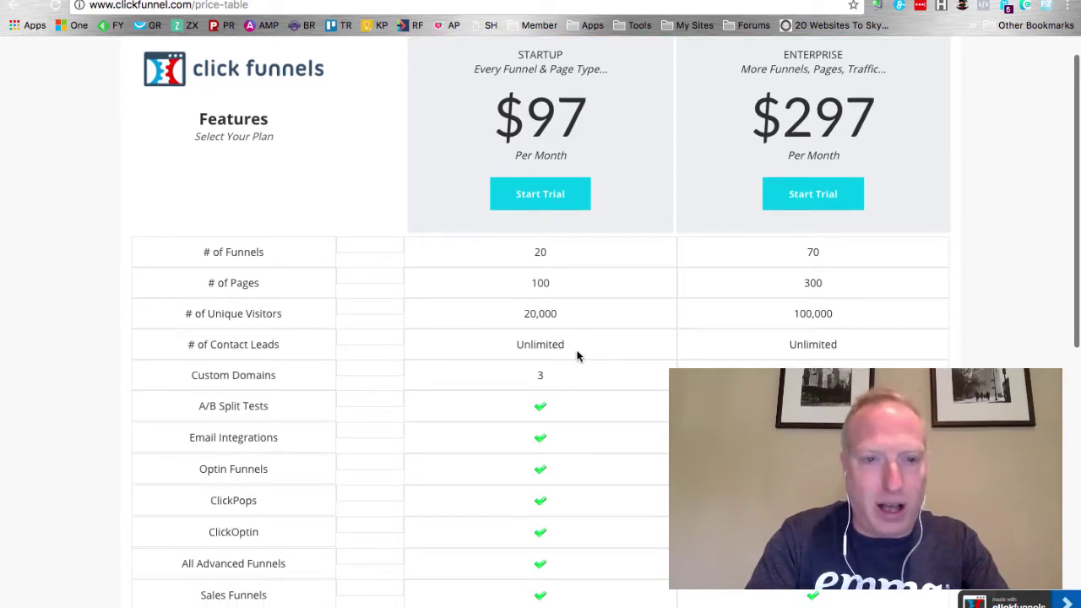
pyautogui.scroll(-5, 574, 351)
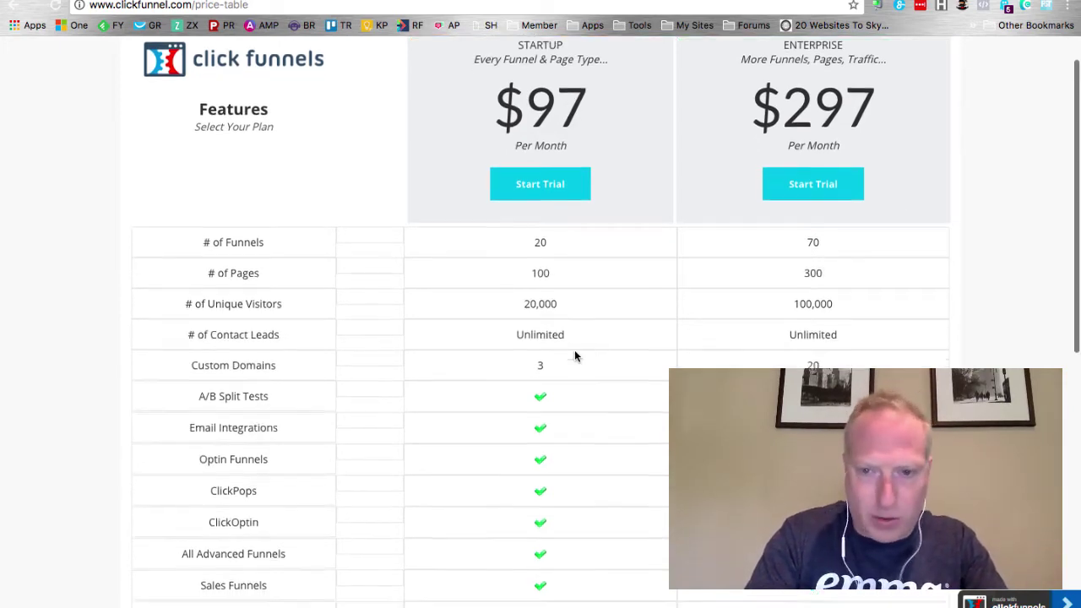
pyautogui.scroll(-1, 574, 355)
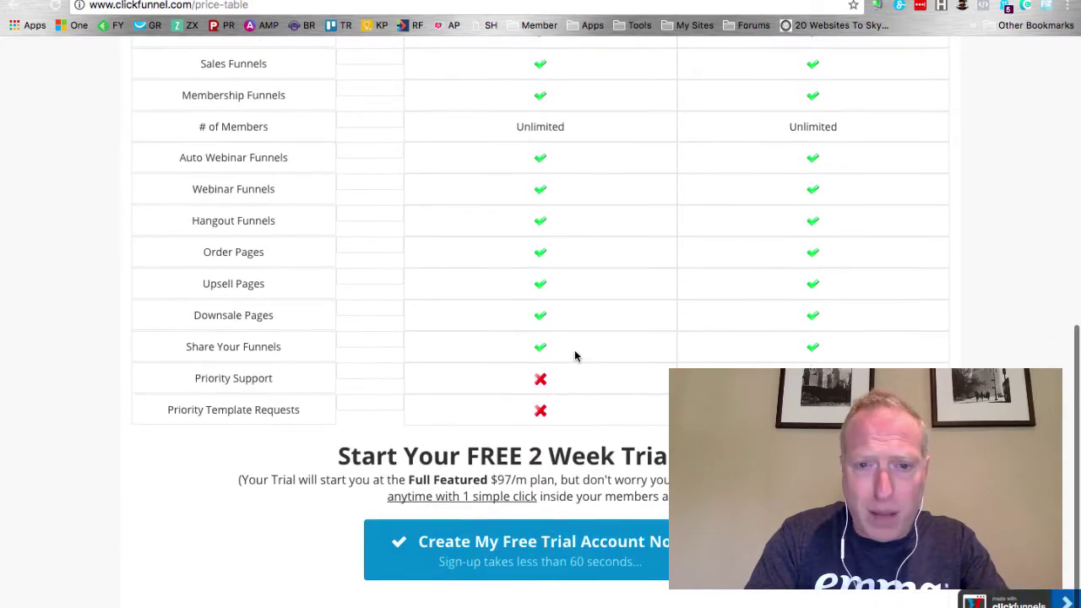
pyautogui.scroll(1, 574, 355)
pyautogui.scroll(7, 574, 356)
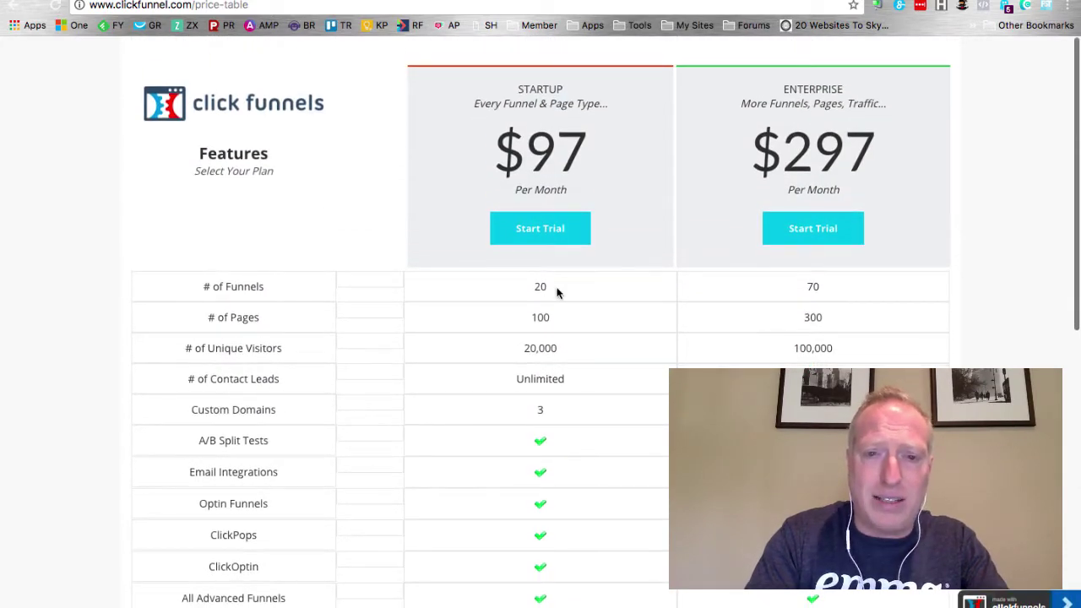
pyautogui.scroll(-2, 412, 480)
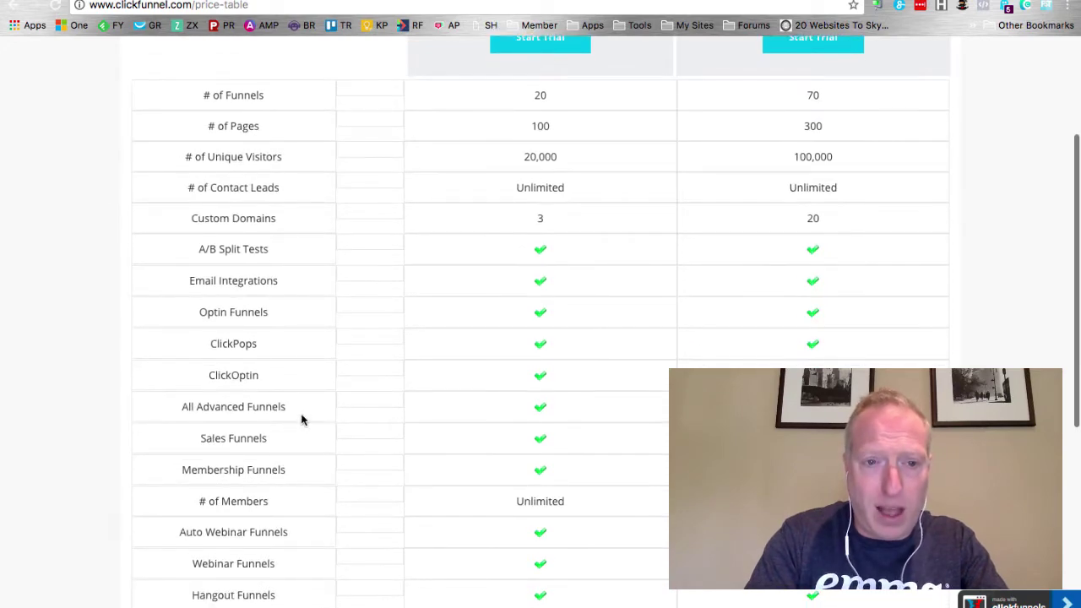
pyautogui.scroll(2, 307, 482)
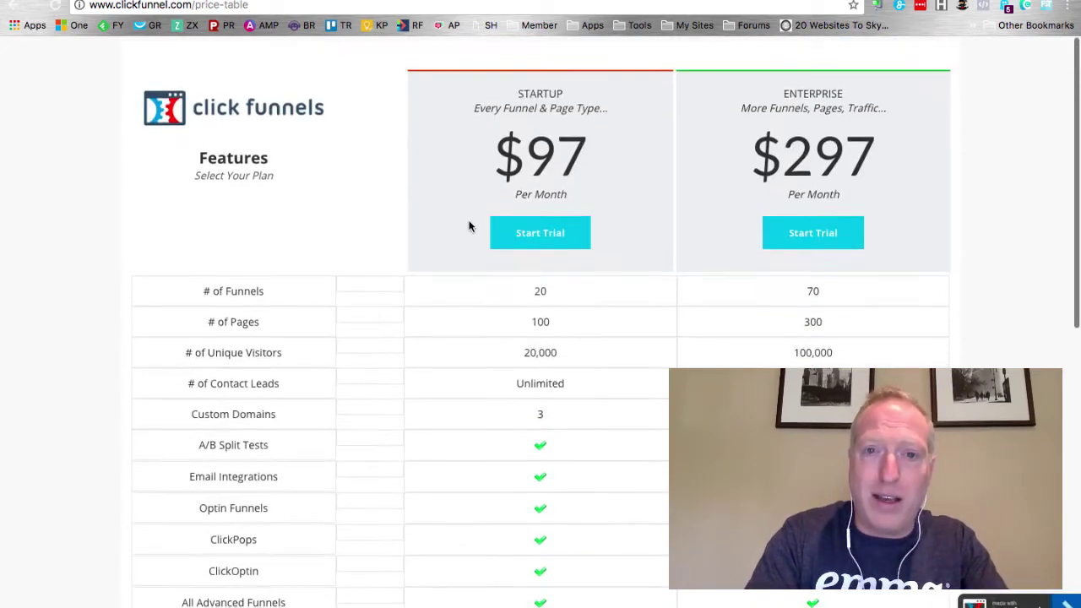
pyautogui.scroll(-1, 541, 169)
pyautogui.moveTo(591, 156); pyautogui.dragTo(507, 150)
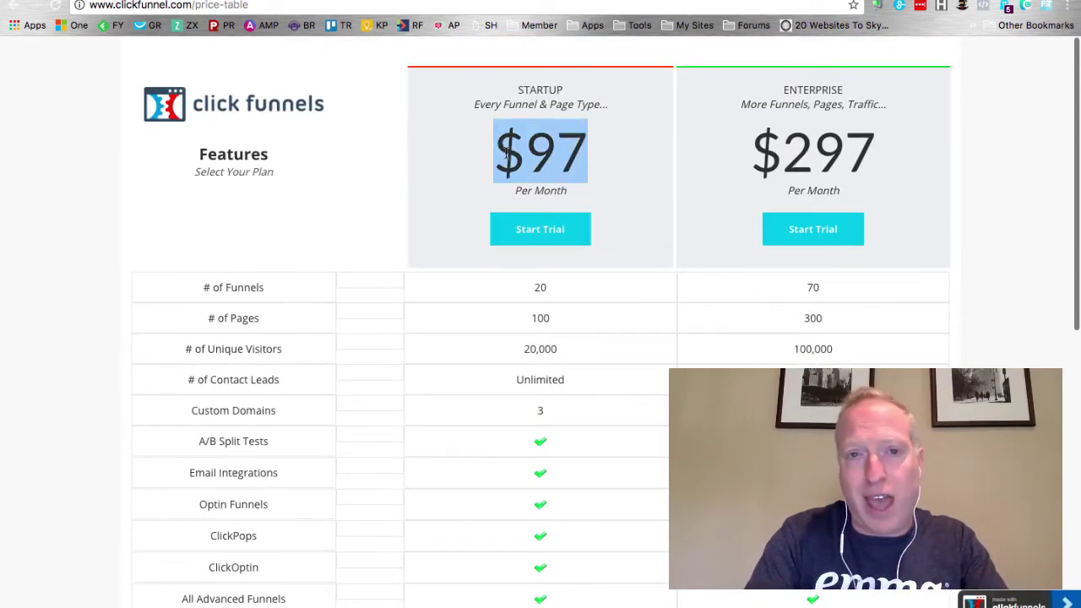
pyautogui.click(507, 150)
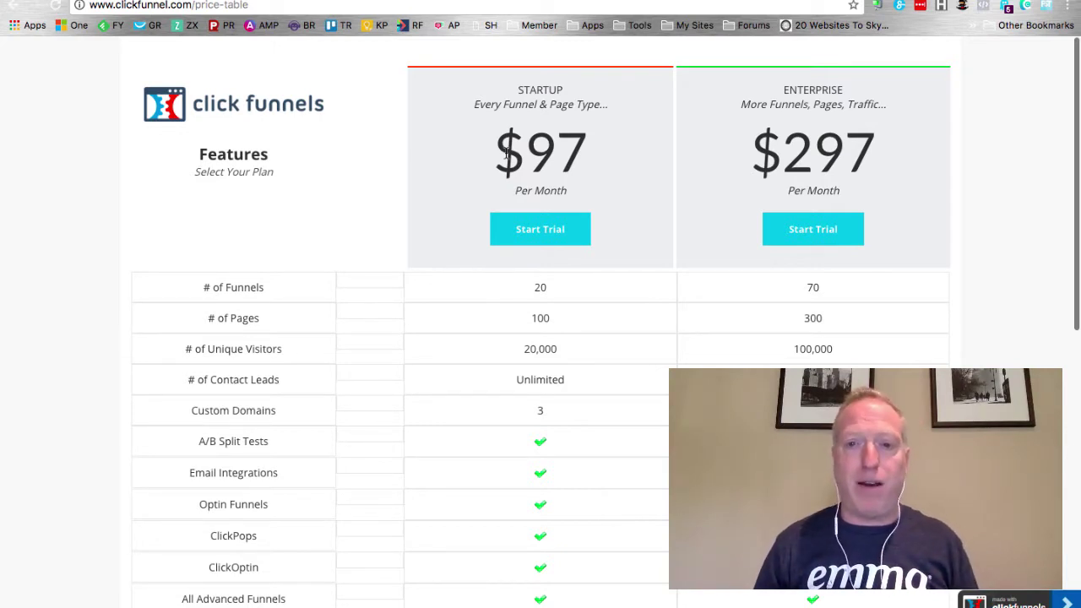
pyautogui.moveTo(531, 289); pyautogui.dragTo(539, 359)
pyautogui.click(542, 290)
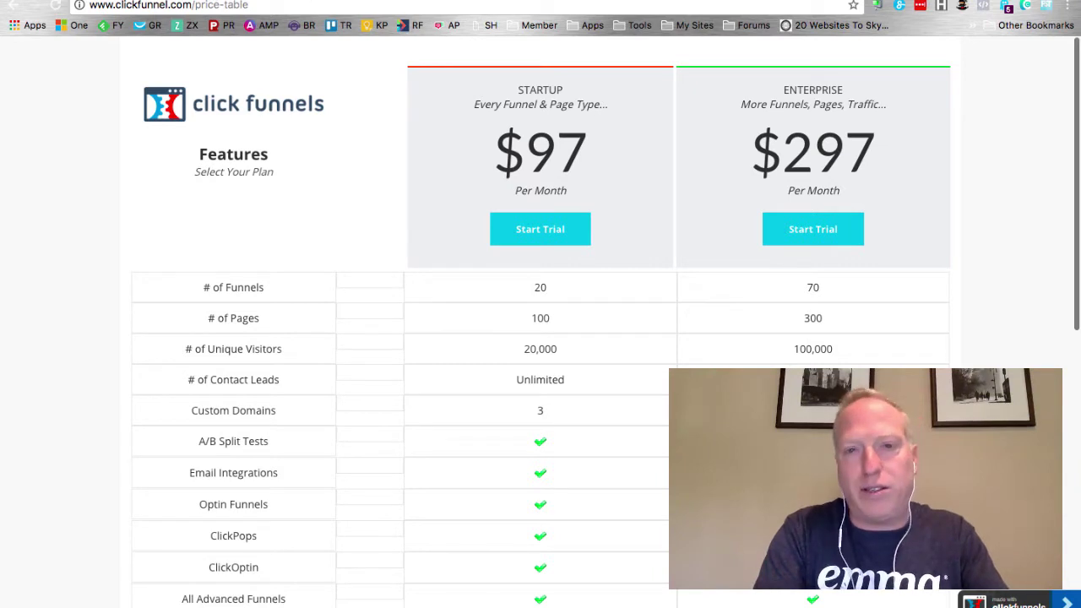
pyautogui.moveTo(614, 160); pyautogui.dragTo(503, 160)
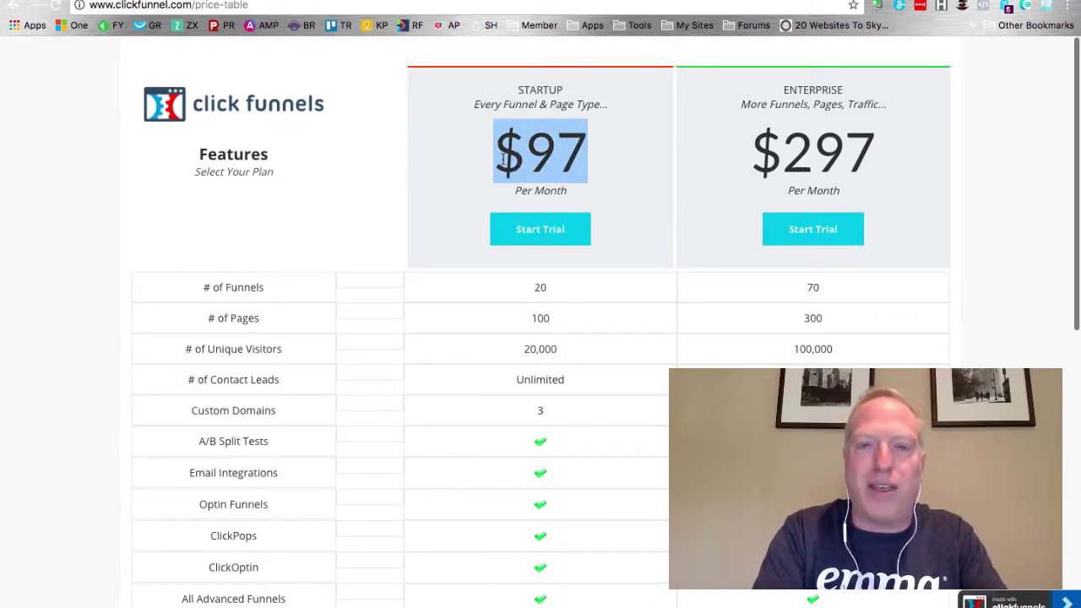
pyautogui.click(547, 289)
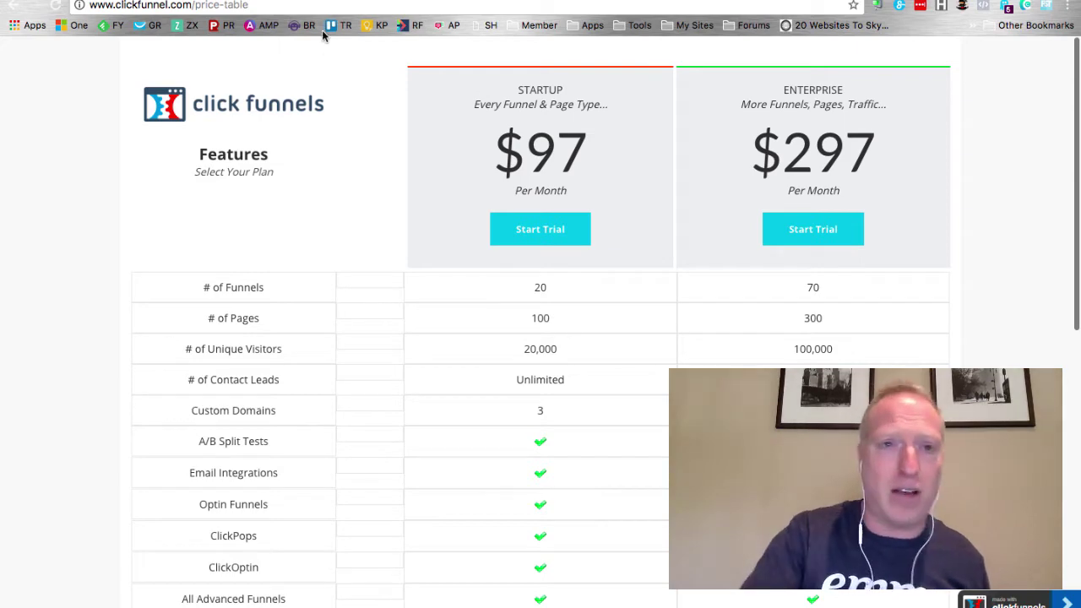
pyautogui.hotkey('ctrl', 'Tab')
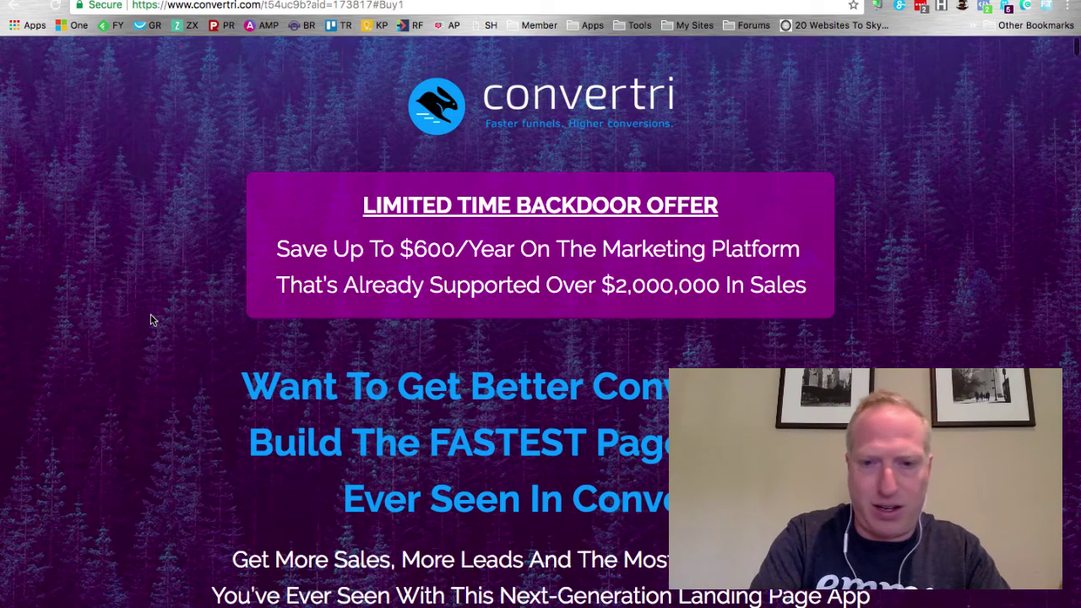
pyautogui.scroll(-3, 150, 316)
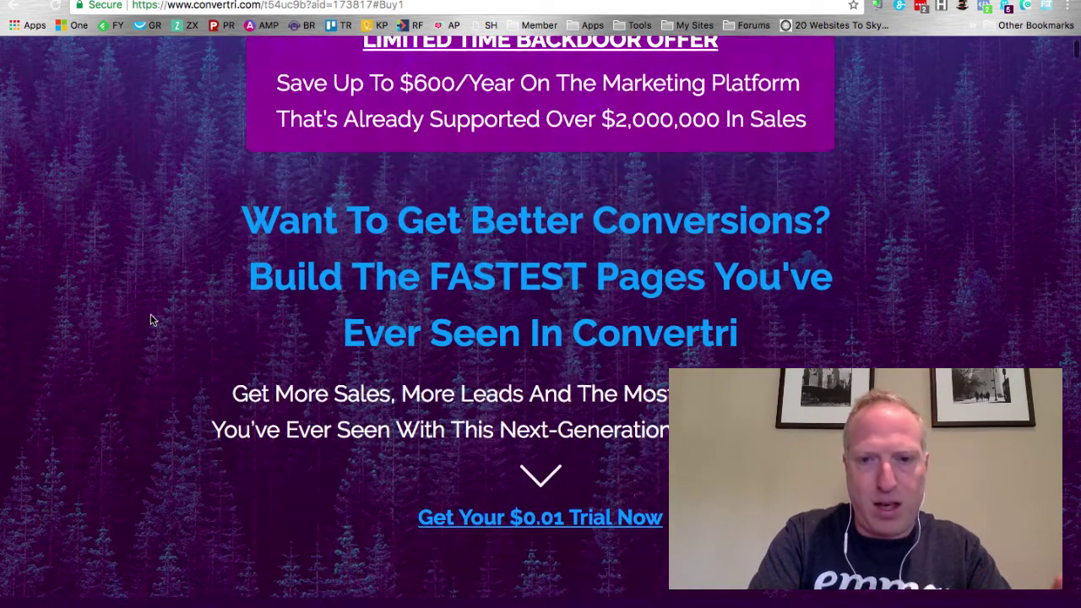
pyautogui.scroll(4, 150, 319)
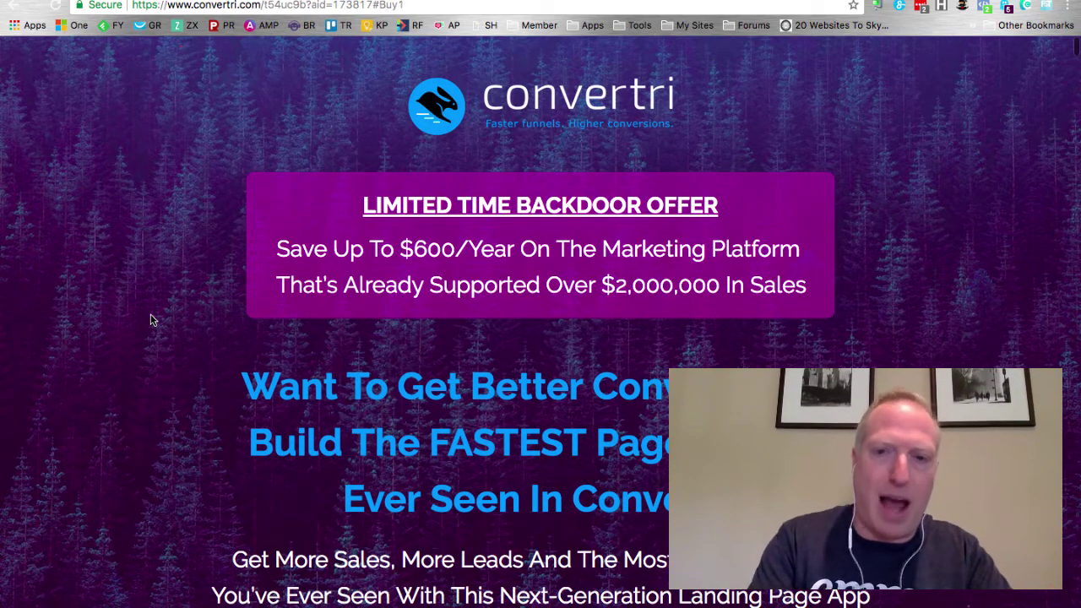
pyautogui.scroll(-8, 149, 320)
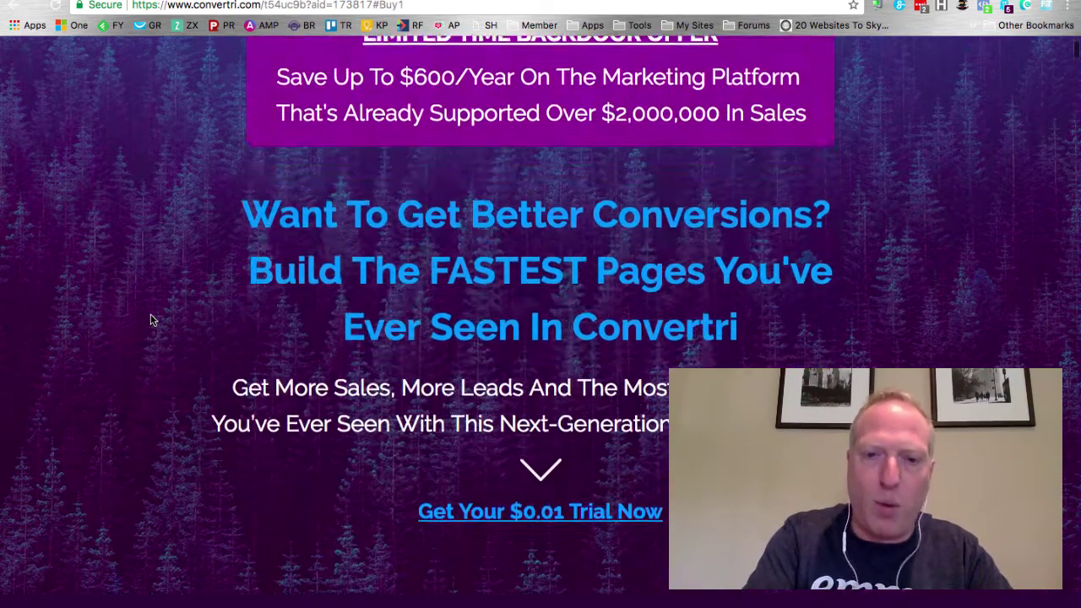
pyautogui.scroll(-15, 149, 319)
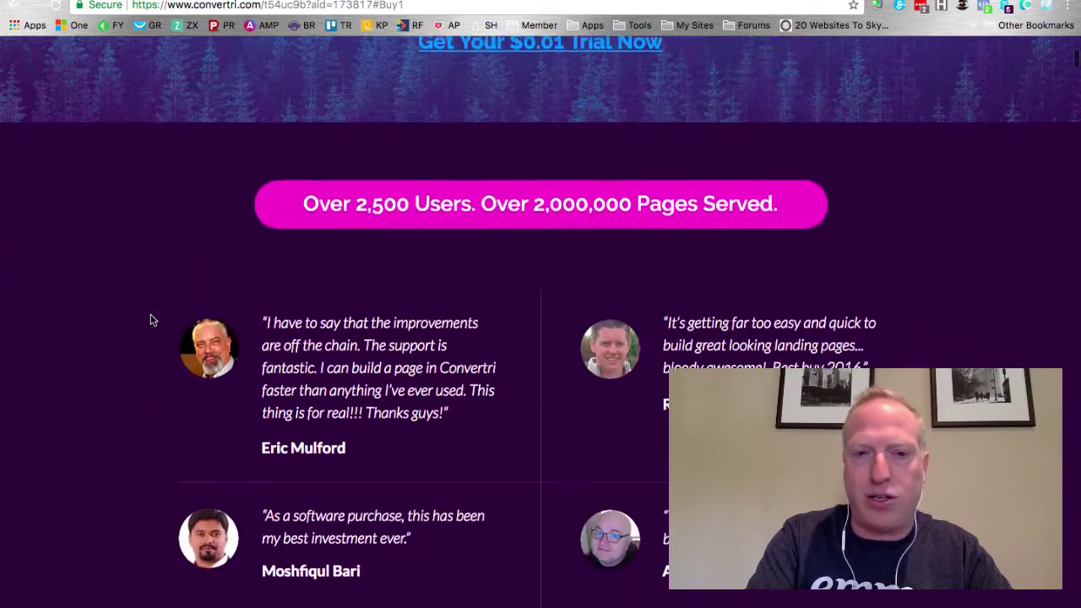
pyautogui.scroll(-8, 149, 319)
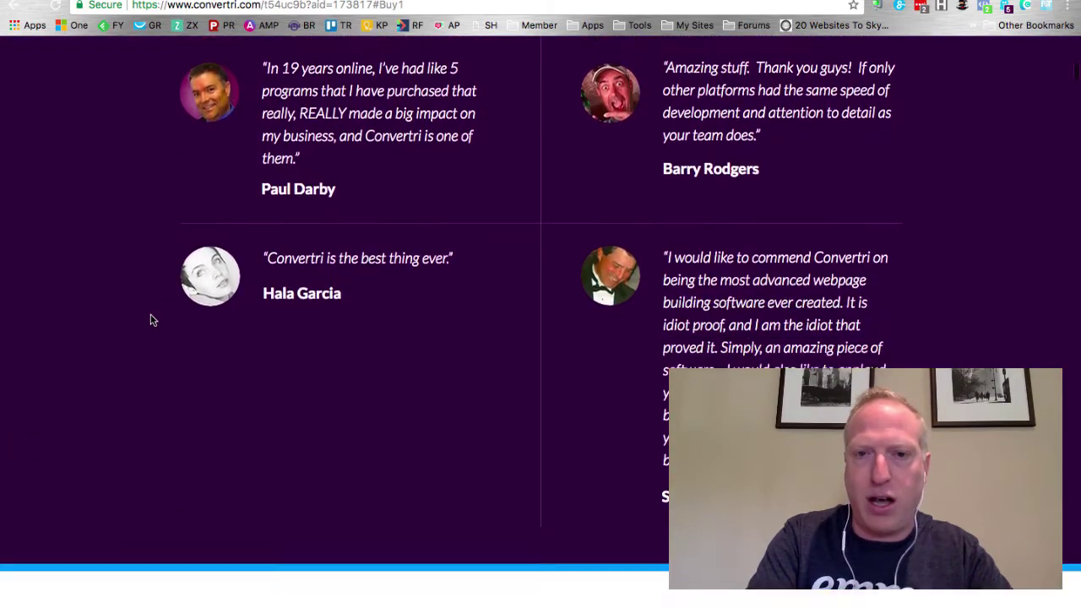
pyautogui.scroll(-6, 151, 319)
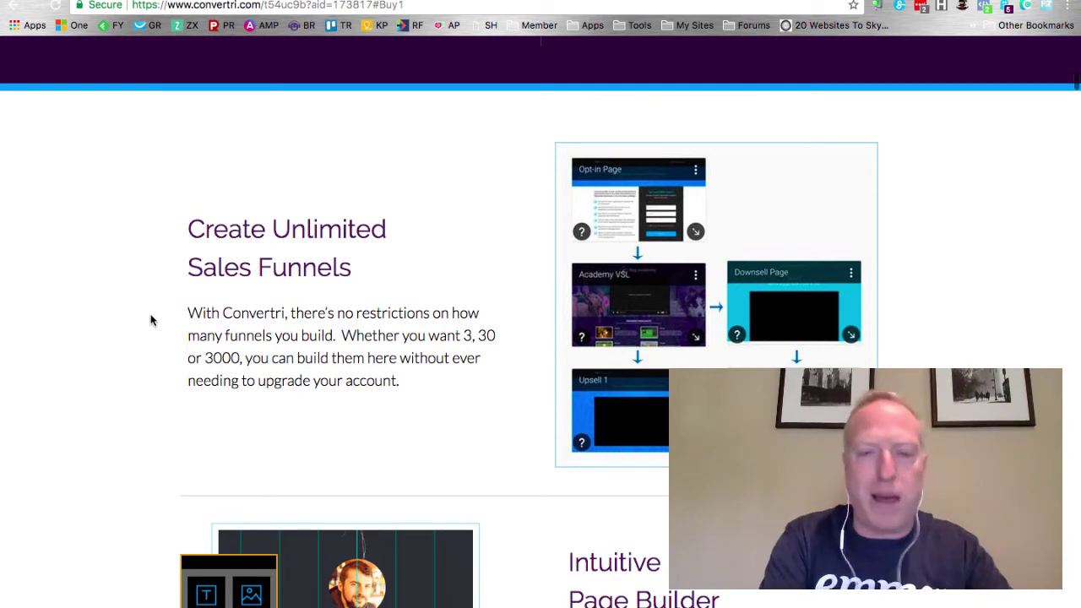
pyautogui.scroll(-7, 152, 319)
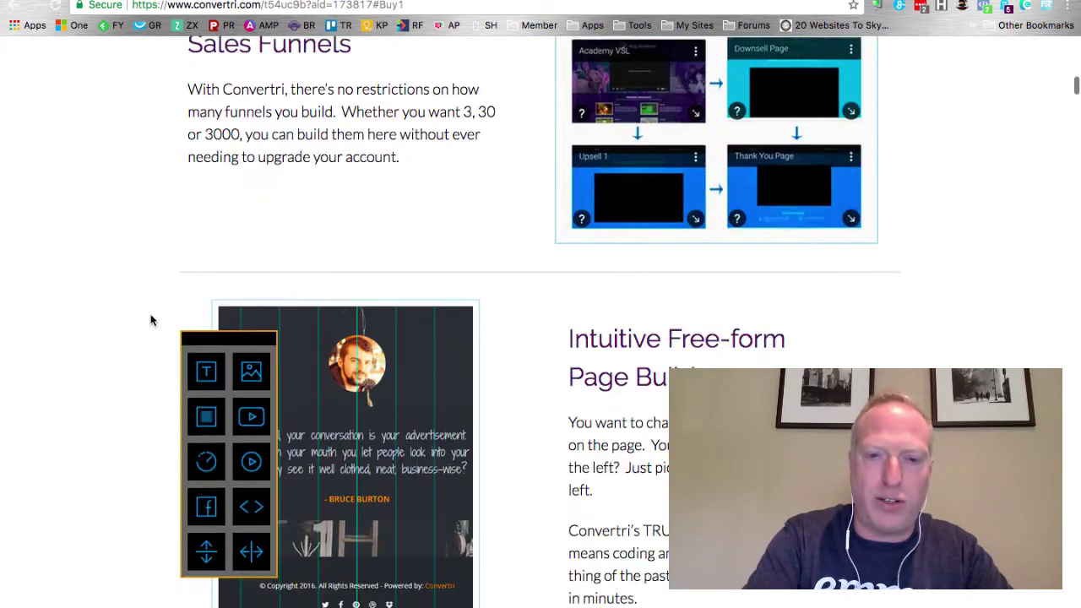
pyautogui.scroll(-2, 151, 319)
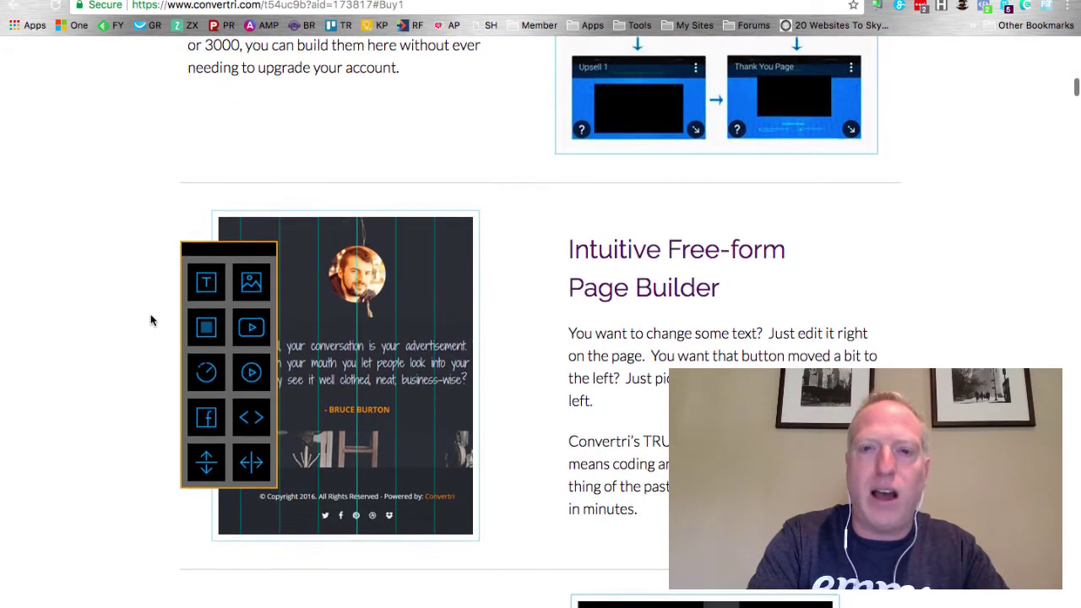
pyautogui.scroll(-1, 151, 319)
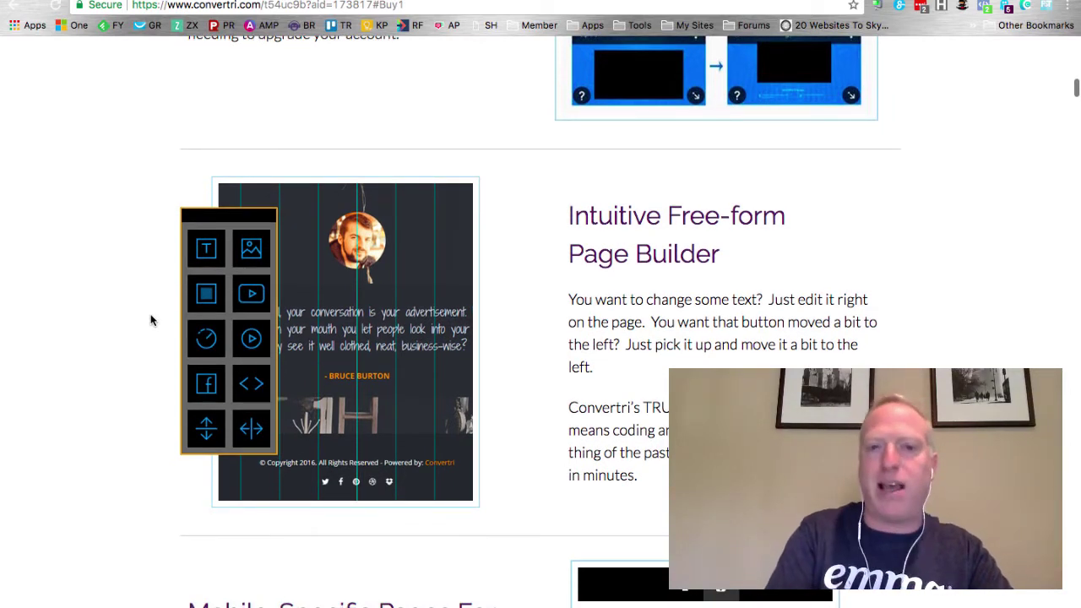
pyautogui.scroll(-4, 151, 319)
pyautogui.scroll(-5, 151, 319)
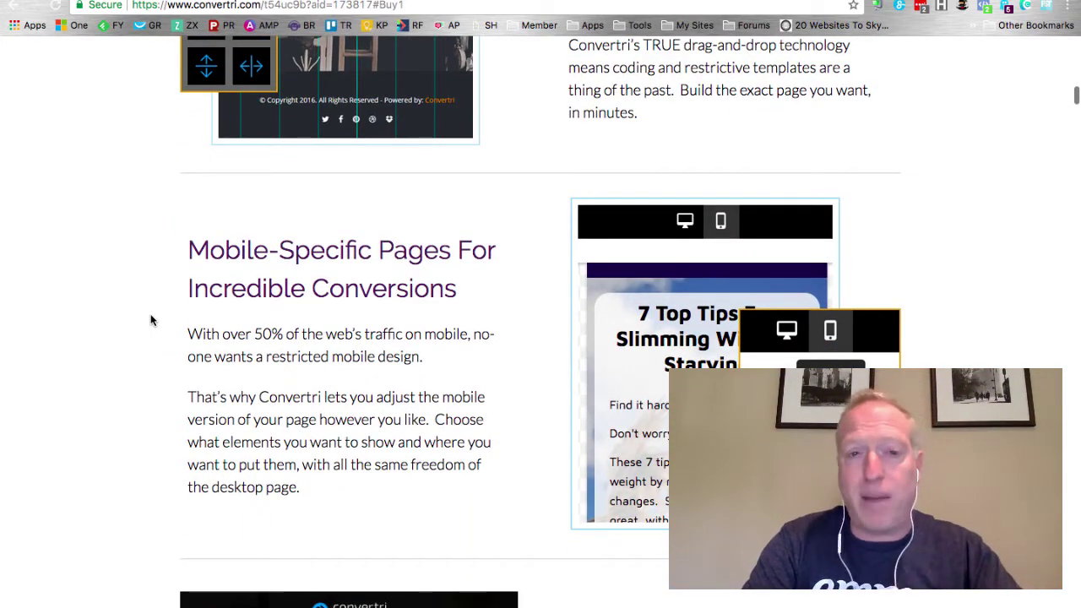
pyautogui.scroll(-1, 151, 319)
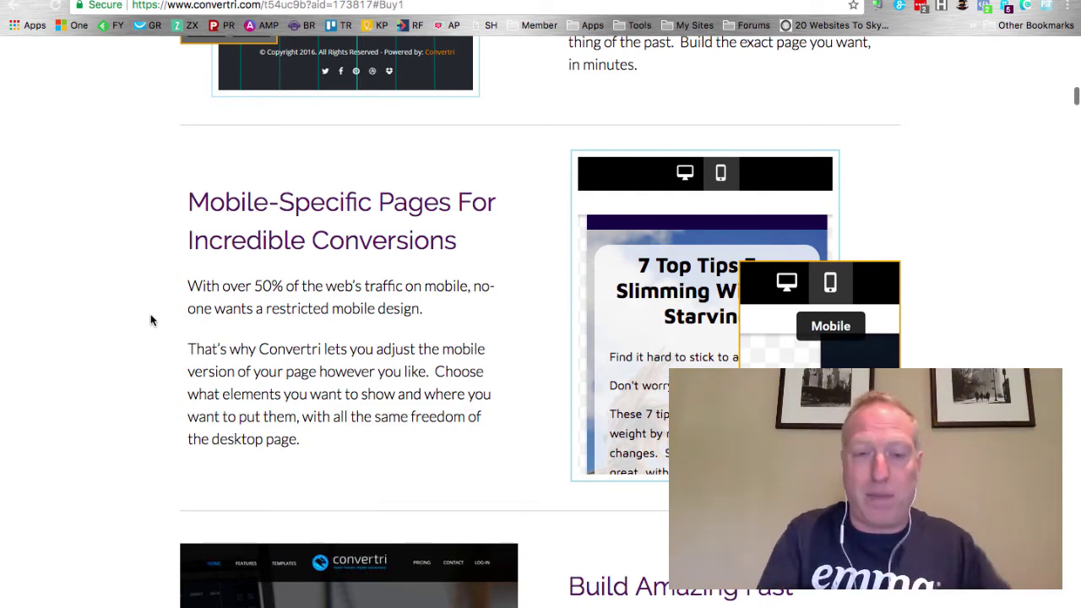
pyautogui.scroll(-4, 121, 297)
pyautogui.scroll(-3, 121, 297)
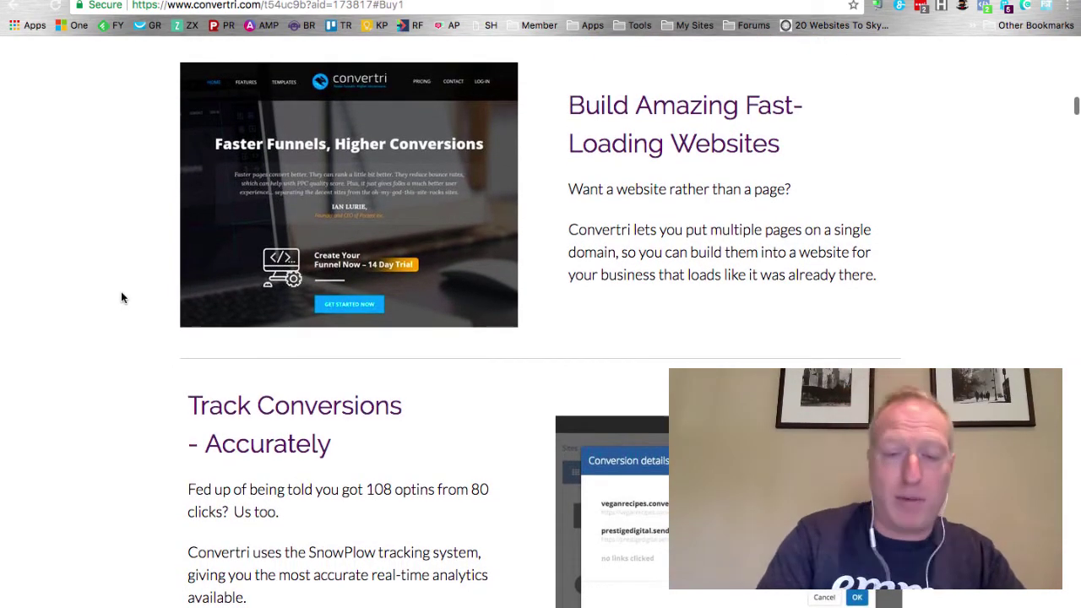
pyautogui.scroll(-1, 120, 298)
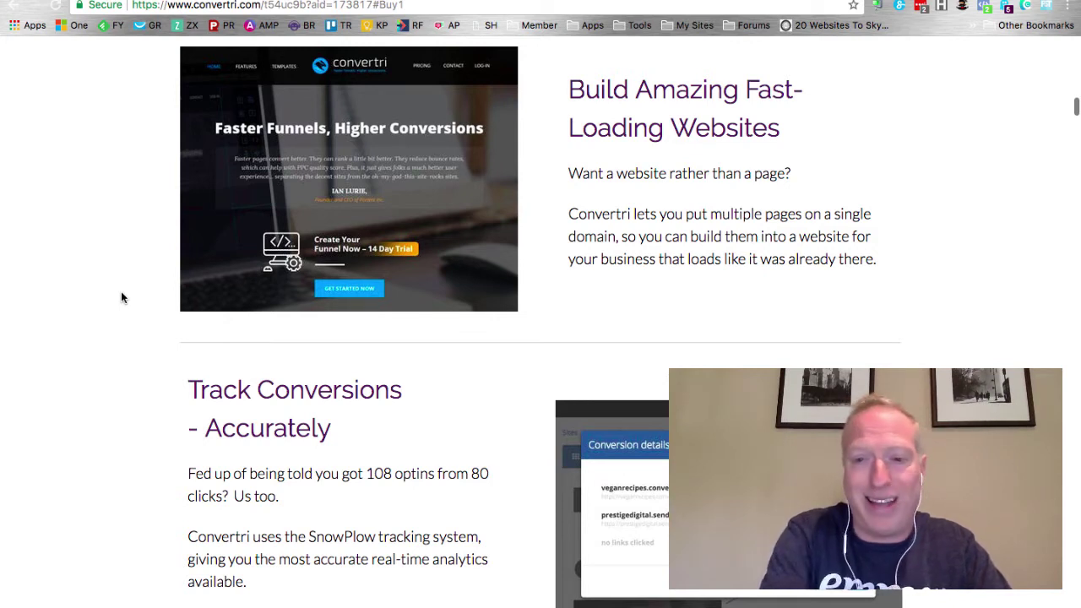
pyautogui.scroll(-3, 121, 298)
pyautogui.scroll(-10, 121, 297)
pyautogui.scroll(-10, 121, 297)
pyautogui.scroll(-10, 120, 298)
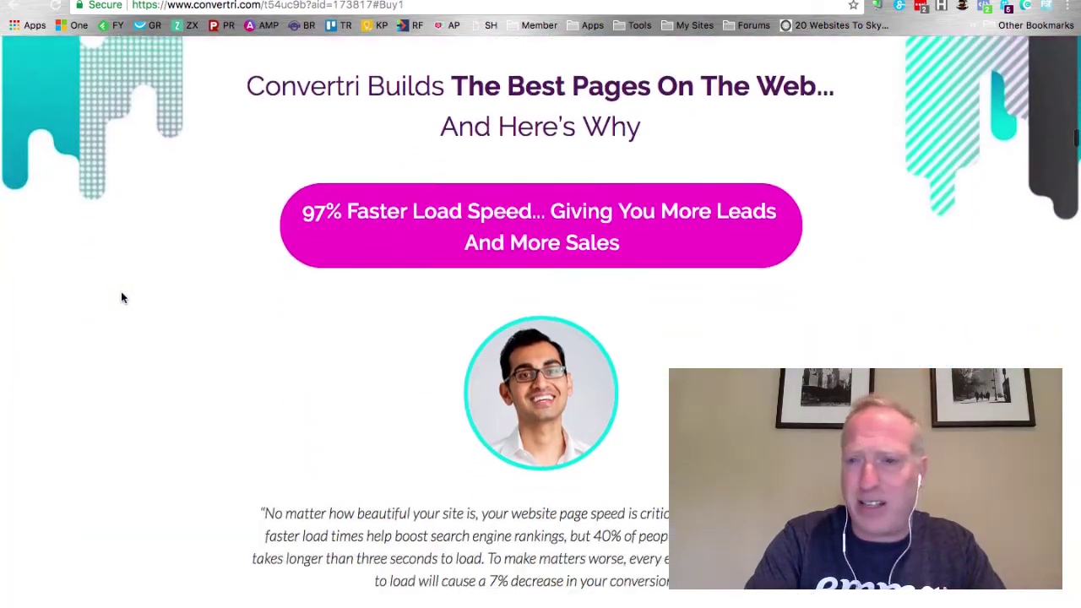
pyautogui.scroll(-10, 121, 297)
pyautogui.scroll(-12, 121, 298)
pyautogui.scroll(-5, 121, 297)
pyautogui.scroll(4, 121, 297)
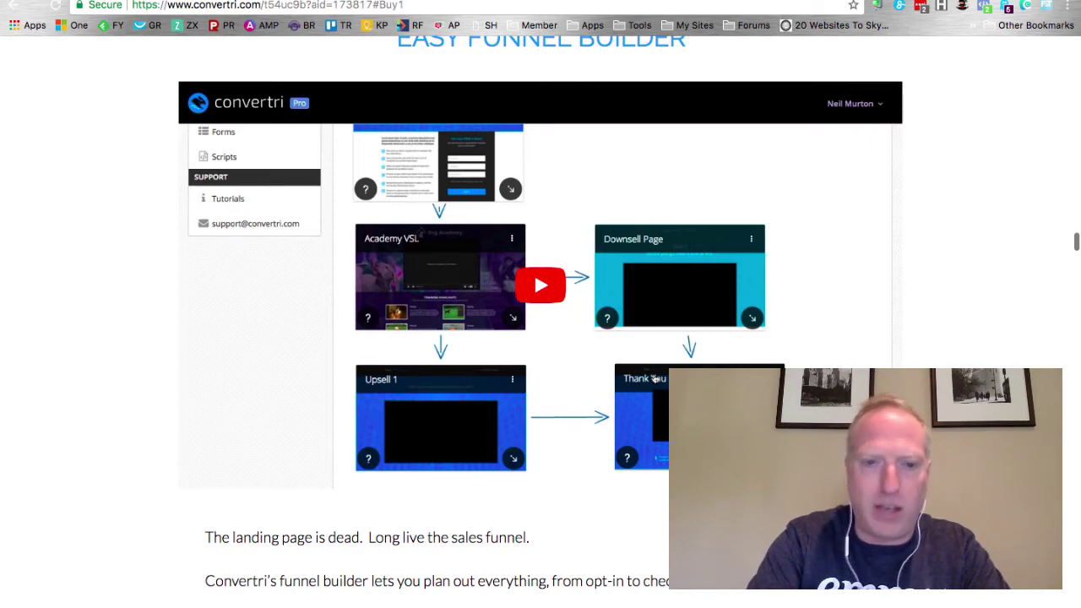
pyautogui.scroll(-3, 541, 321)
pyautogui.scroll(2, 541, 321)
pyautogui.scroll(-4, 541, 320)
pyautogui.scroll(-6, 655, 168)
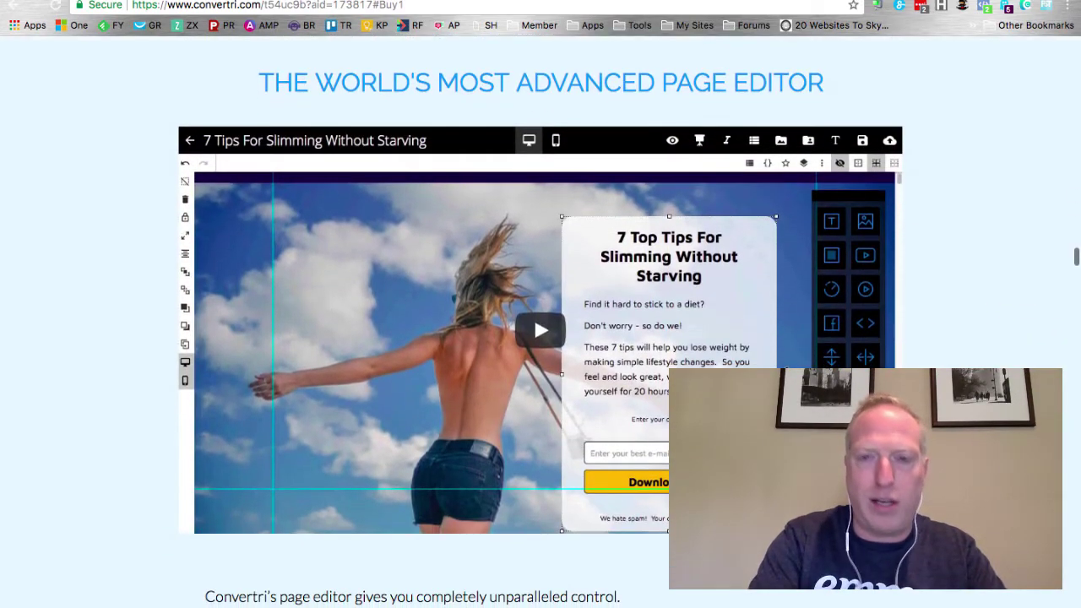
pyautogui.scroll(-1, 483, 262)
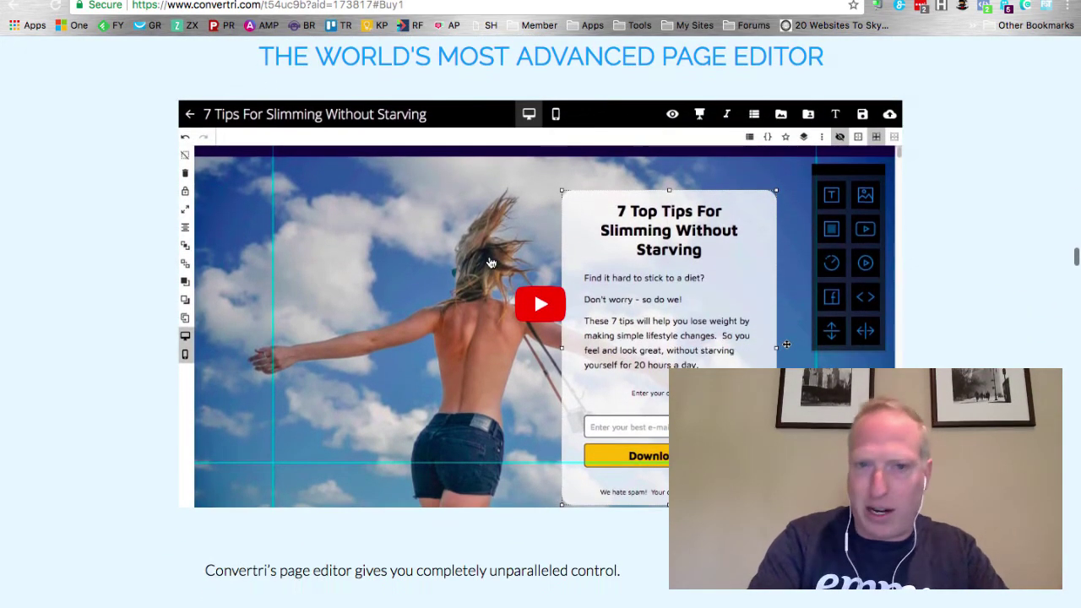
pyautogui.scroll(-7, 534, 340)
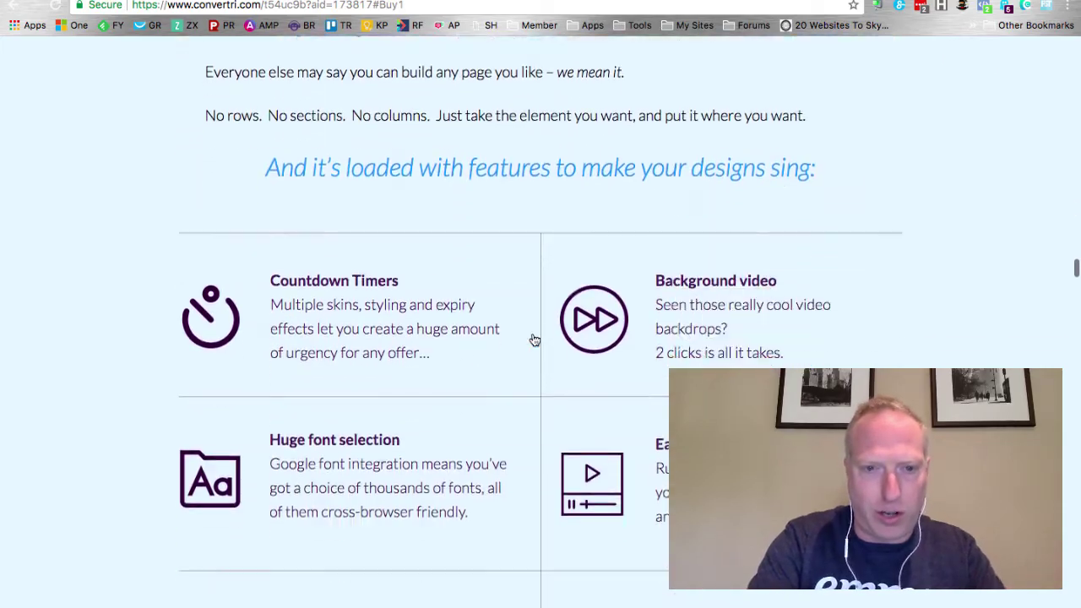
pyautogui.scroll(-20, 534, 339)
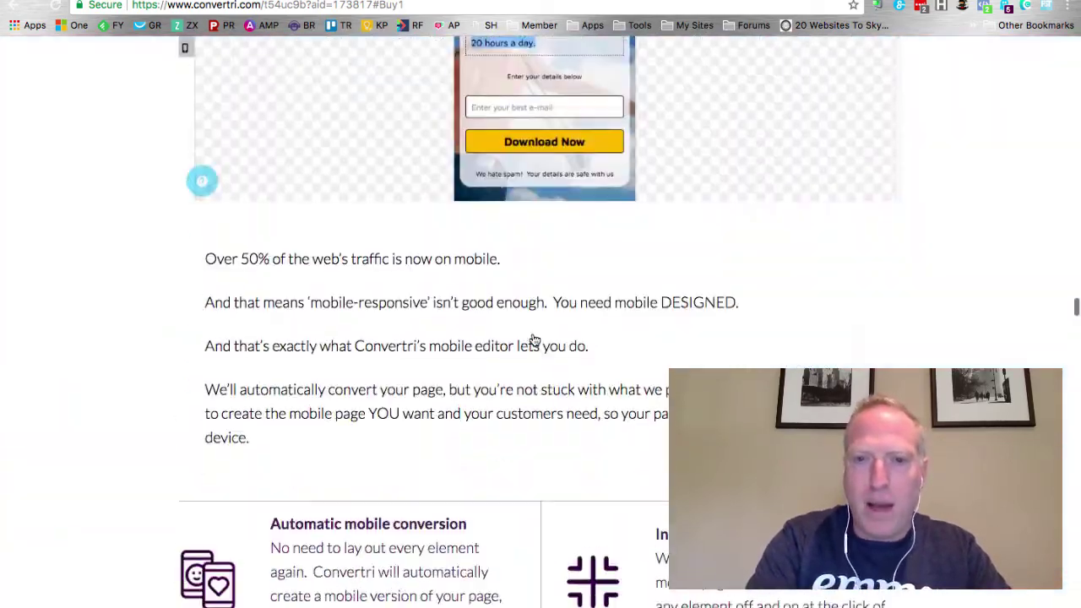
pyautogui.scroll(-20, 533, 340)
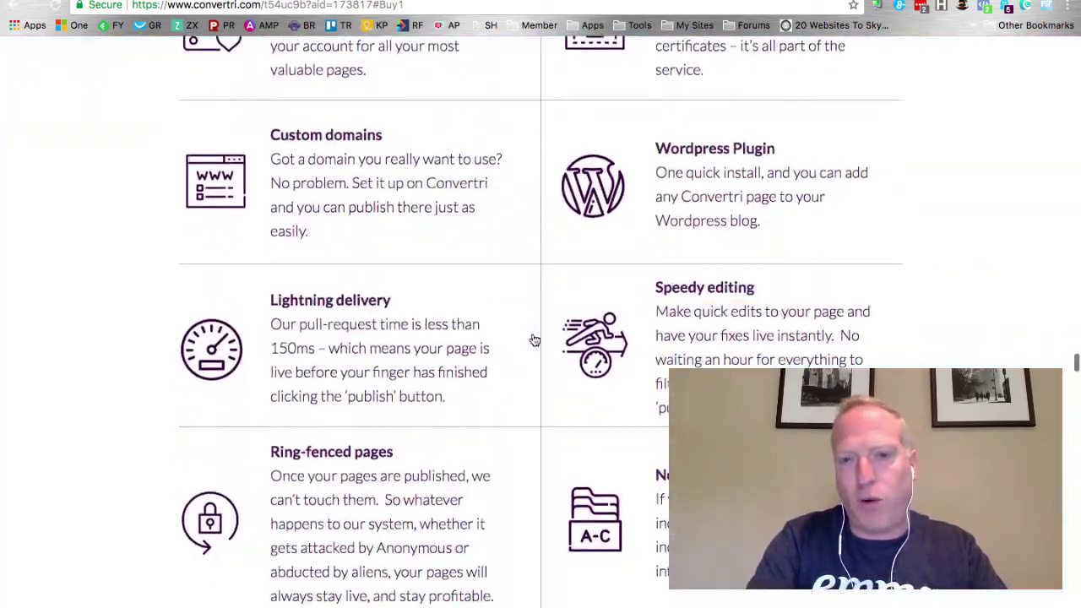
pyautogui.scroll(-20, 534, 339)
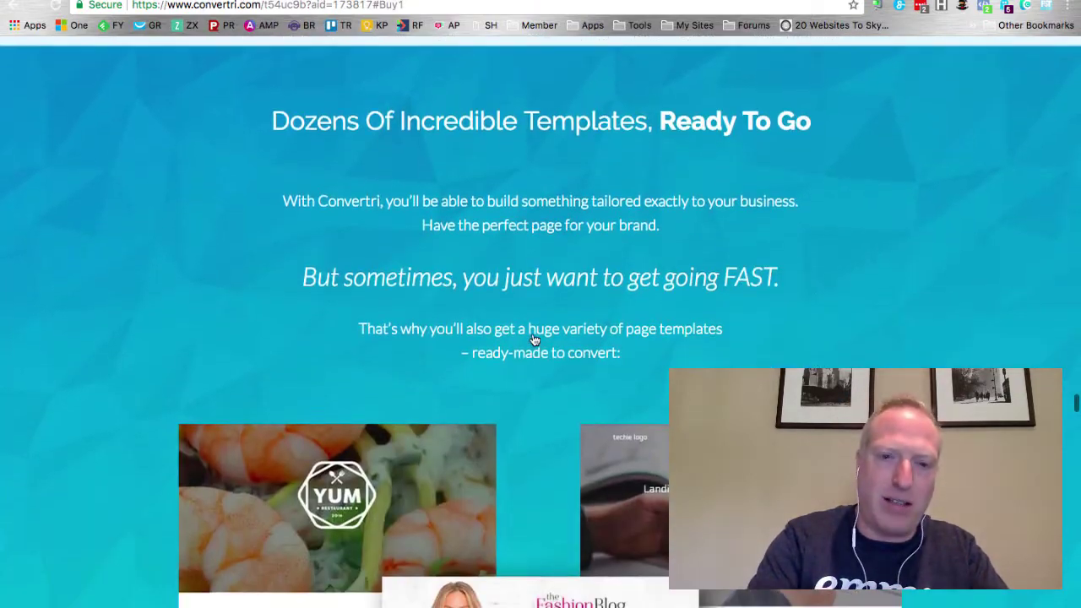
pyautogui.scroll(-20, 533, 339)
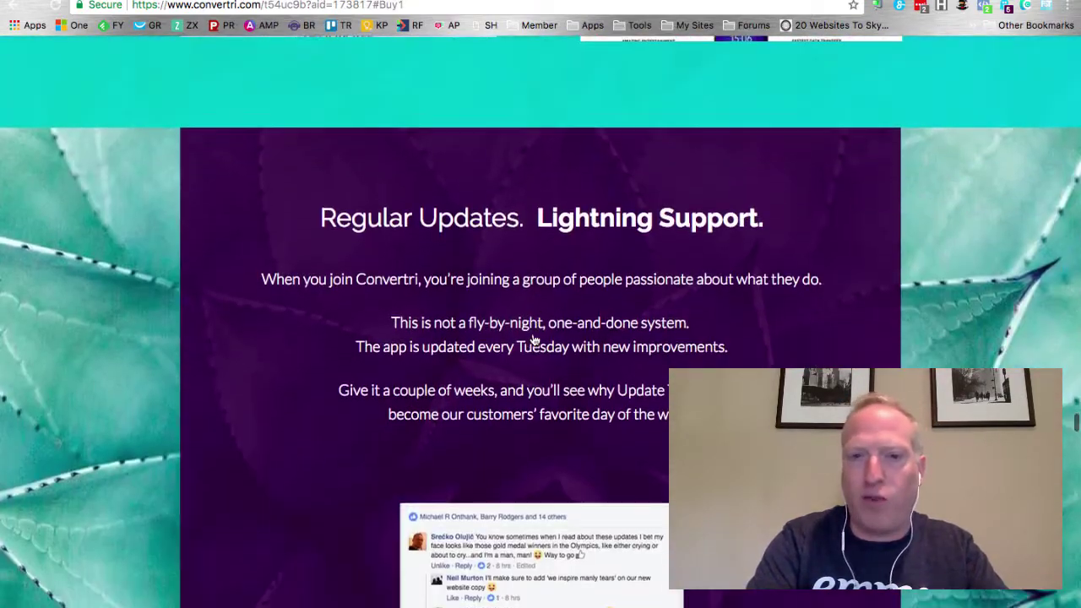
pyautogui.scroll(-10, 533, 340)
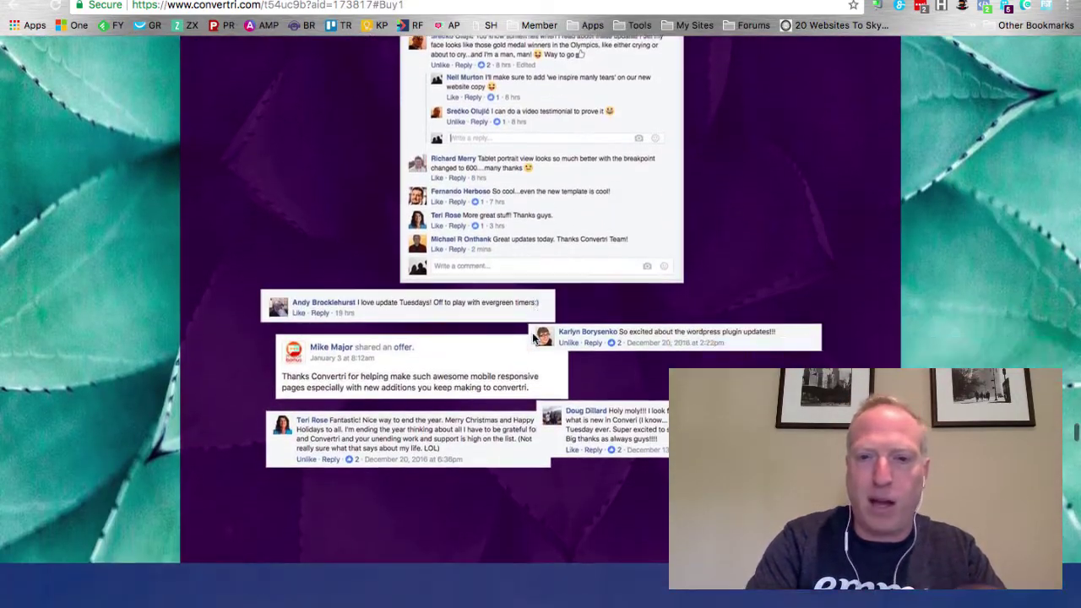
pyautogui.scroll(-4, 533, 338)
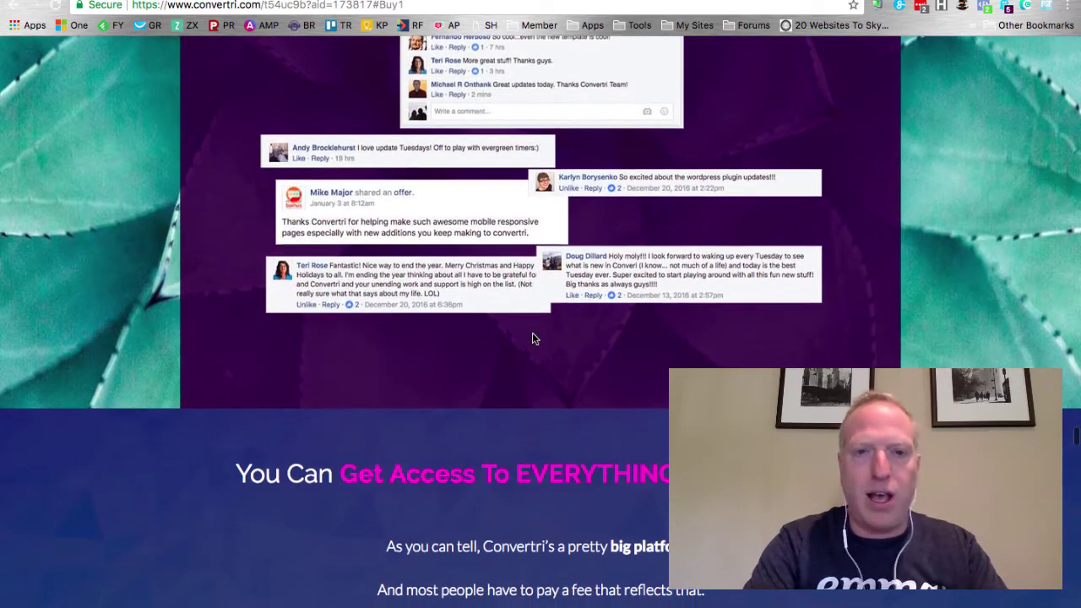
pyautogui.scroll(-6, 533, 337)
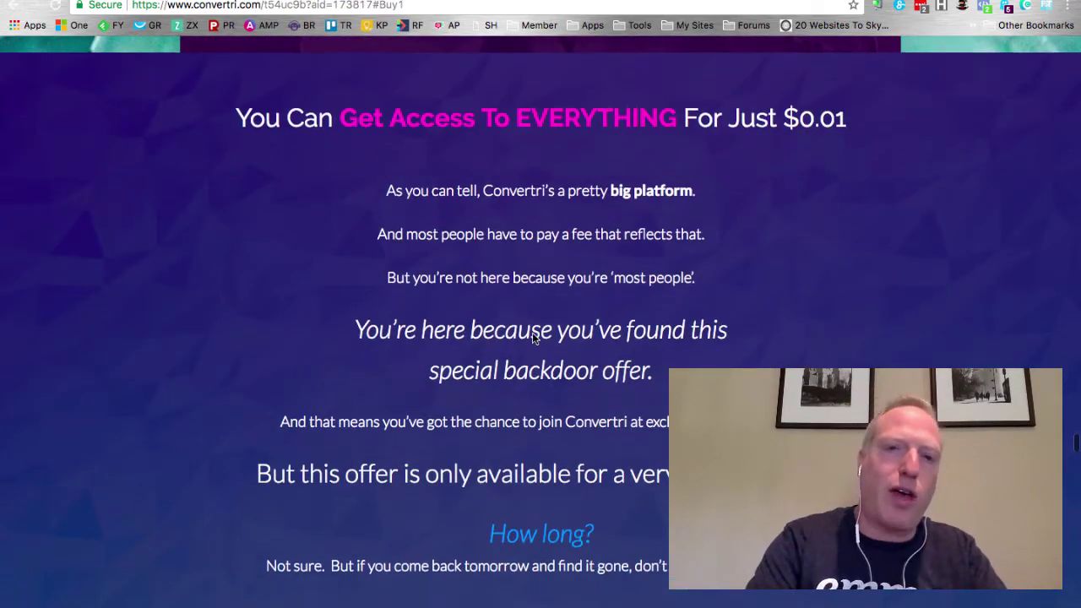
pyautogui.scroll(-1, 533, 335)
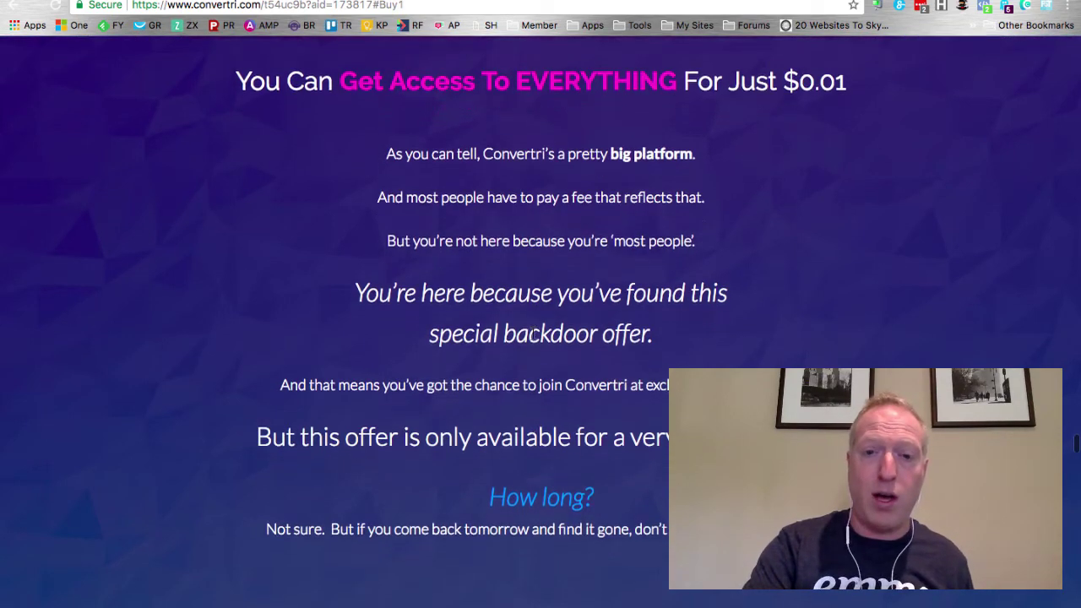
pyautogui.scroll(-15, 533, 334)
pyautogui.scroll(-1, 533, 335)
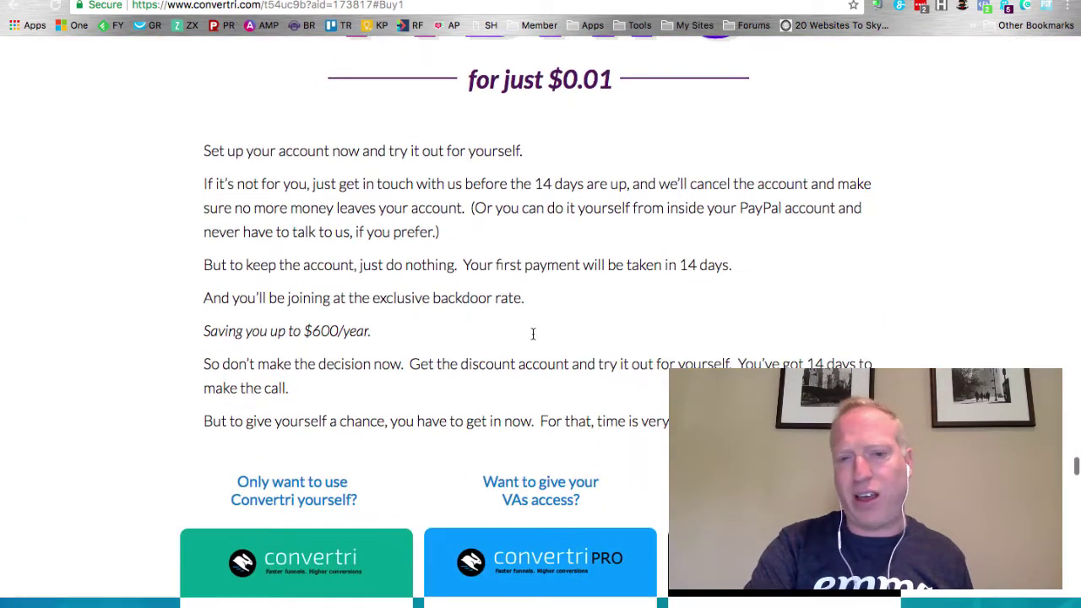
pyautogui.scroll(1, 533, 335)
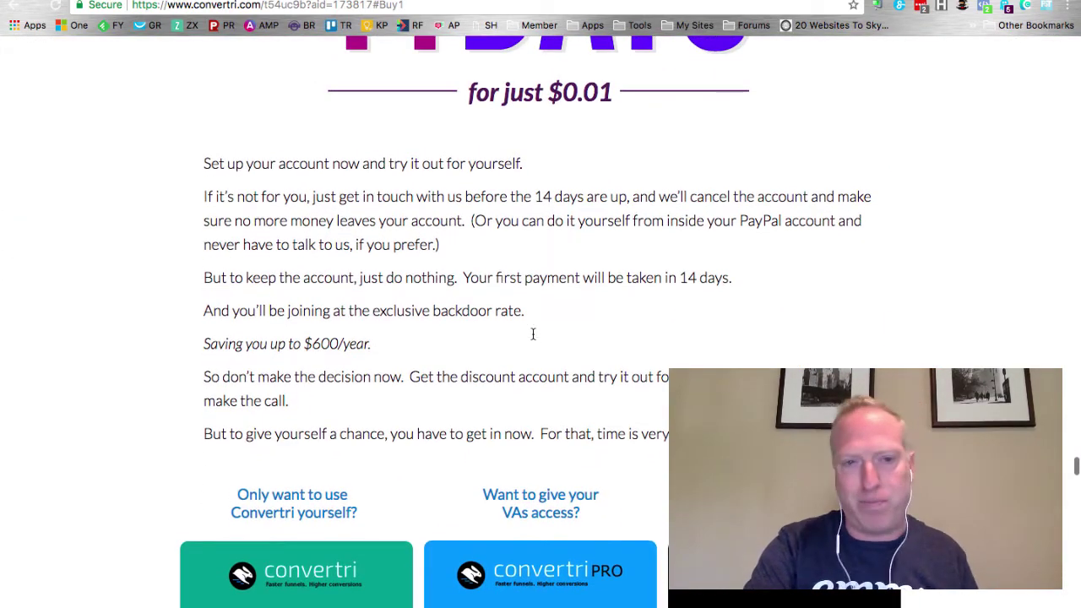
pyautogui.scroll(-1, 533, 335)
pyautogui.scroll(-10, 533, 334)
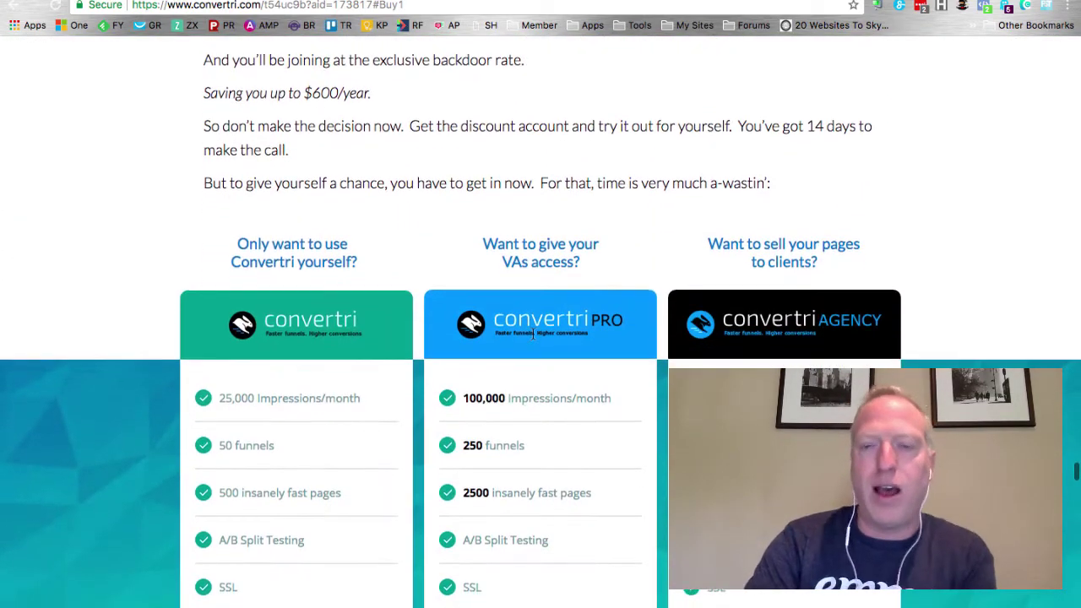
pyautogui.scroll(-20, 533, 334)
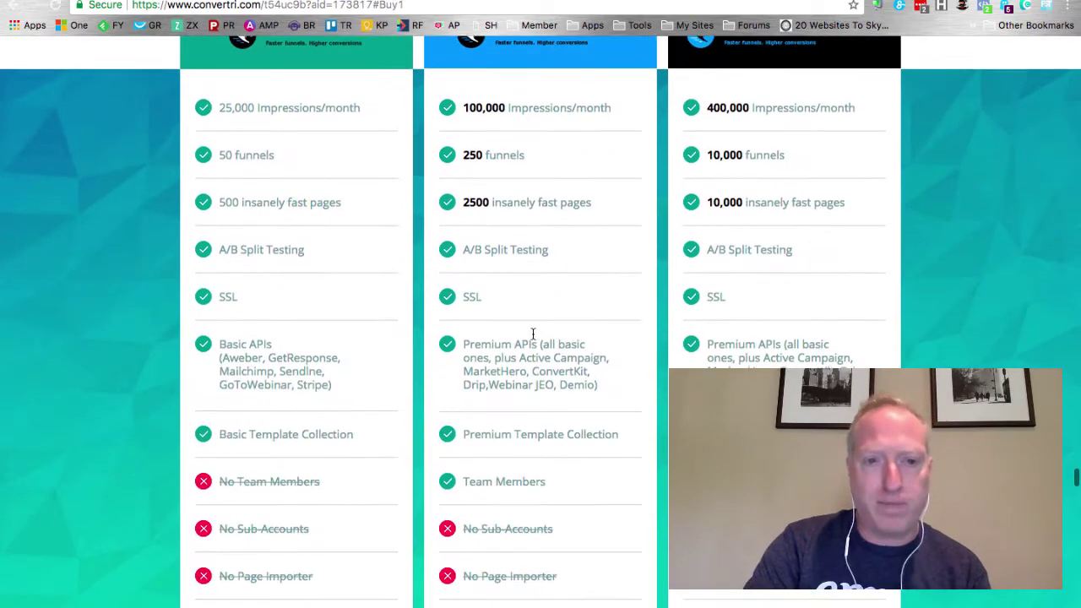
pyautogui.scroll(-4, 533, 335)
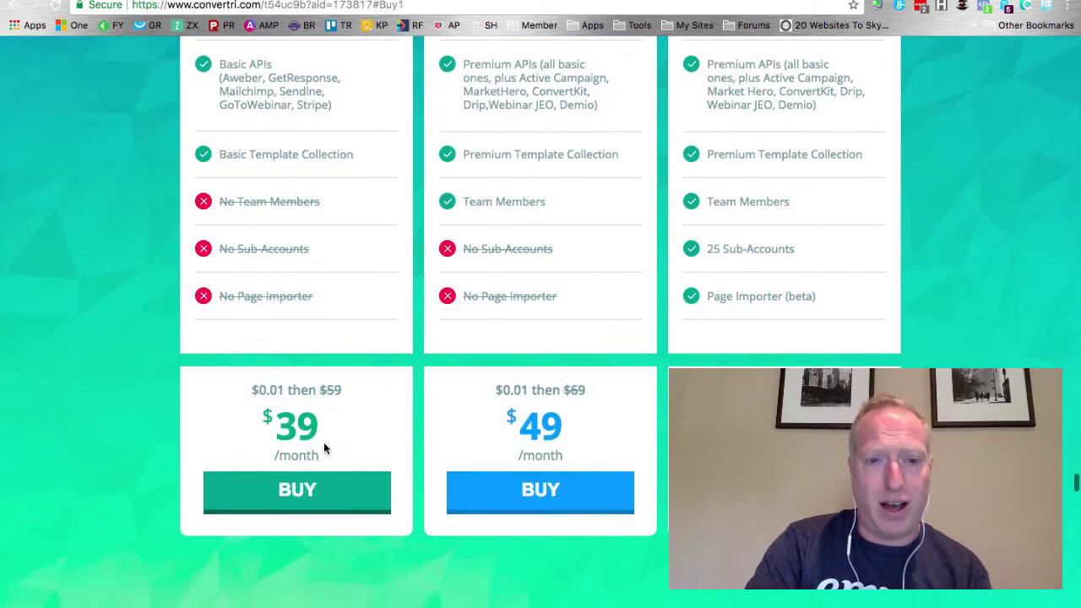
pyautogui.scroll(2, 323, 444)
pyautogui.scroll(10, 322, 448)
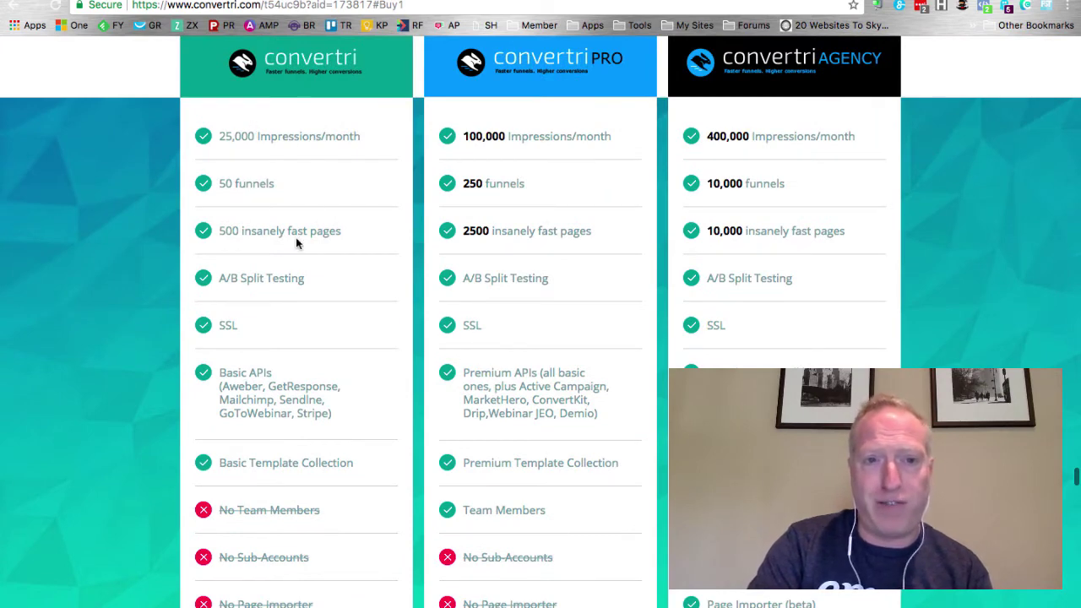
pyautogui.scroll(-1, 187, 272)
pyautogui.scroll(-8, 188, 273)
pyautogui.scroll(-1, 188, 273)
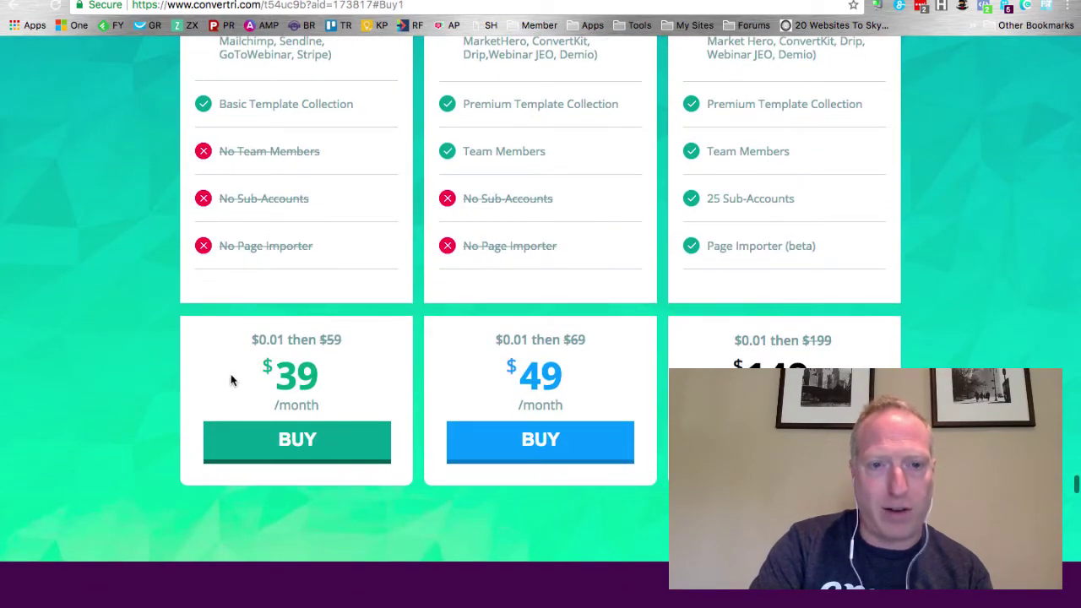
pyautogui.doubleClick(336, 341)
pyautogui.click(341, 339)
pyautogui.moveTo(342, 340); pyautogui.dragTo(328, 338)
pyautogui.click(317, 377)
pyautogui.scroll(5, 543, 391)
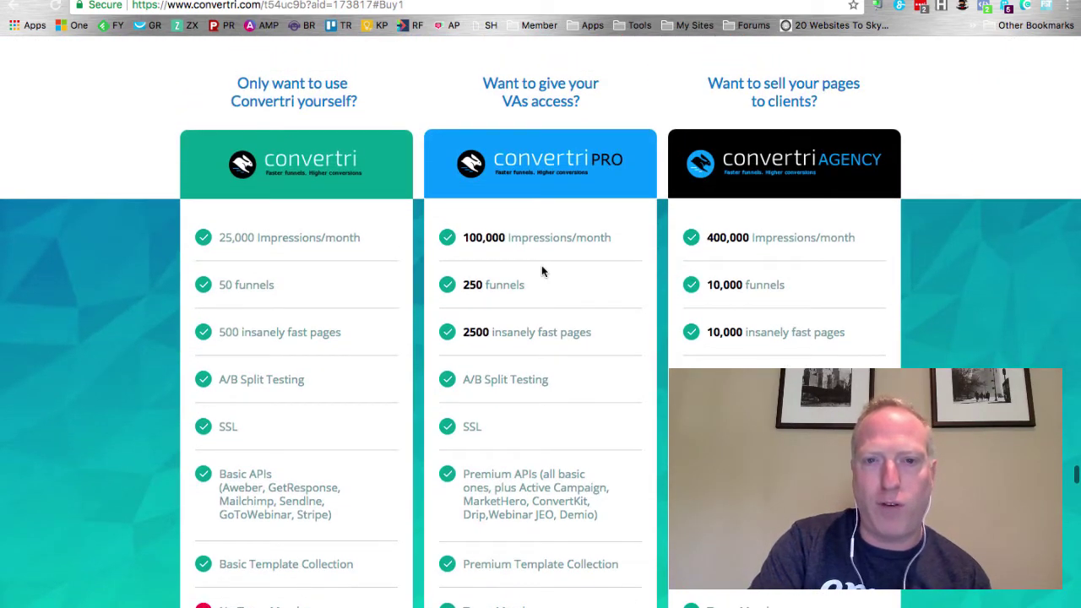
pyautogui.scroll(-3, 541, 265)
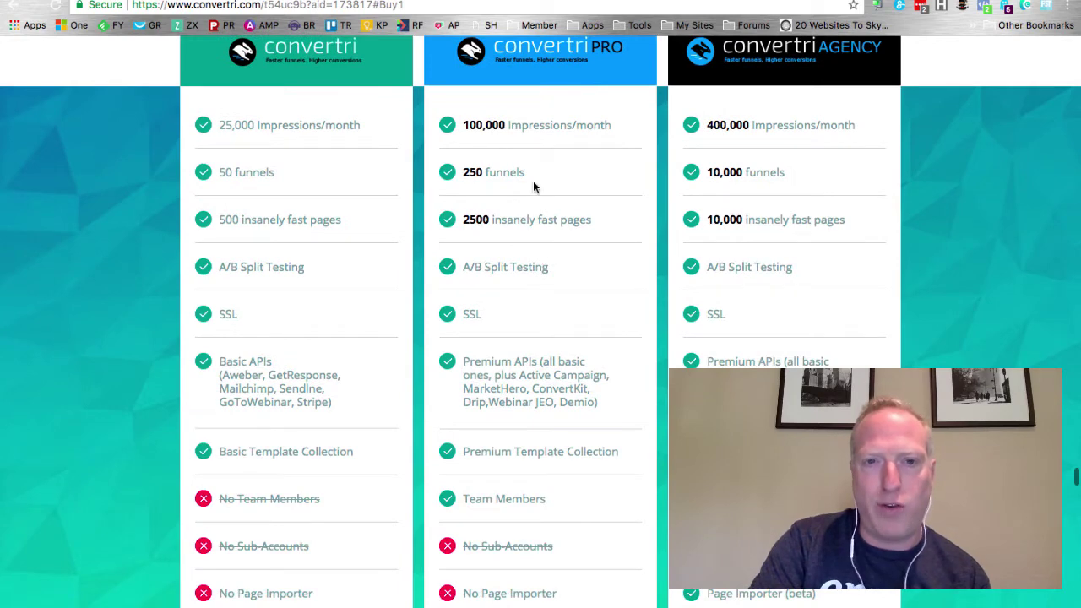
pyautogui.scroll(-1, 533, 181)
pyautogui.scroll(-5, 546, 103)
pyautogui.scroll(-1, 546, 109)
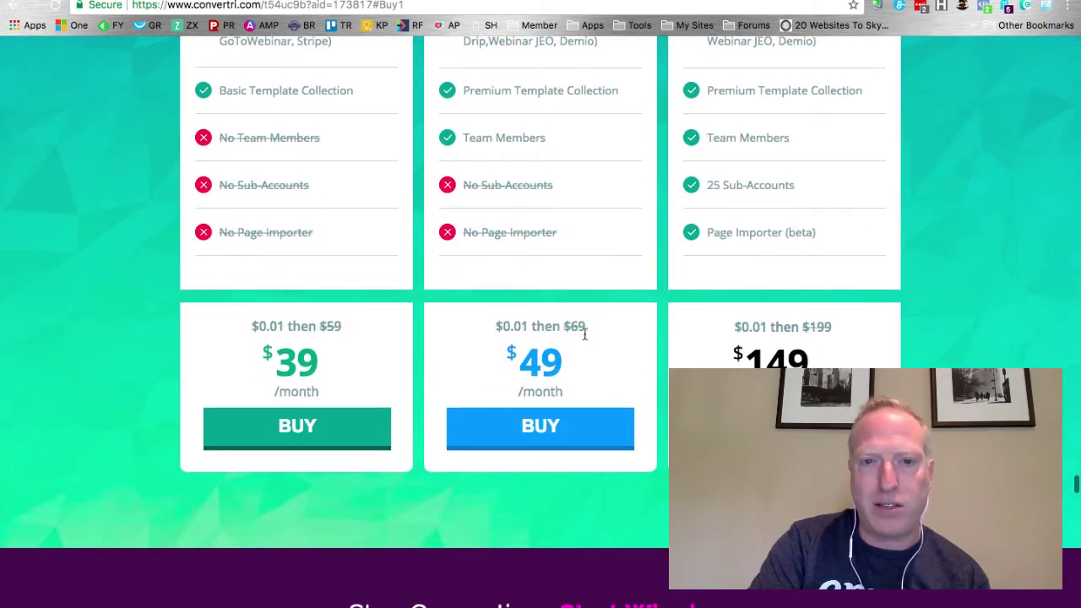
# - Scroll the Convertri pricing plans and point out the agency plan's 10,000 funnels
pyautogui.scroll(15, 603, 370)
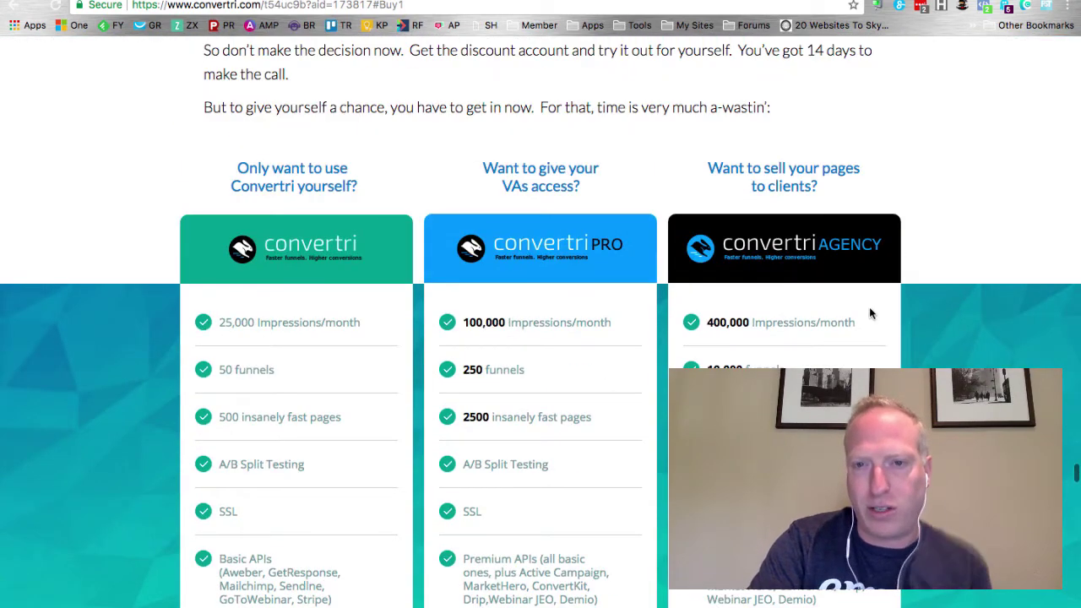
pyautogui.scroll(-6, 870, 313)
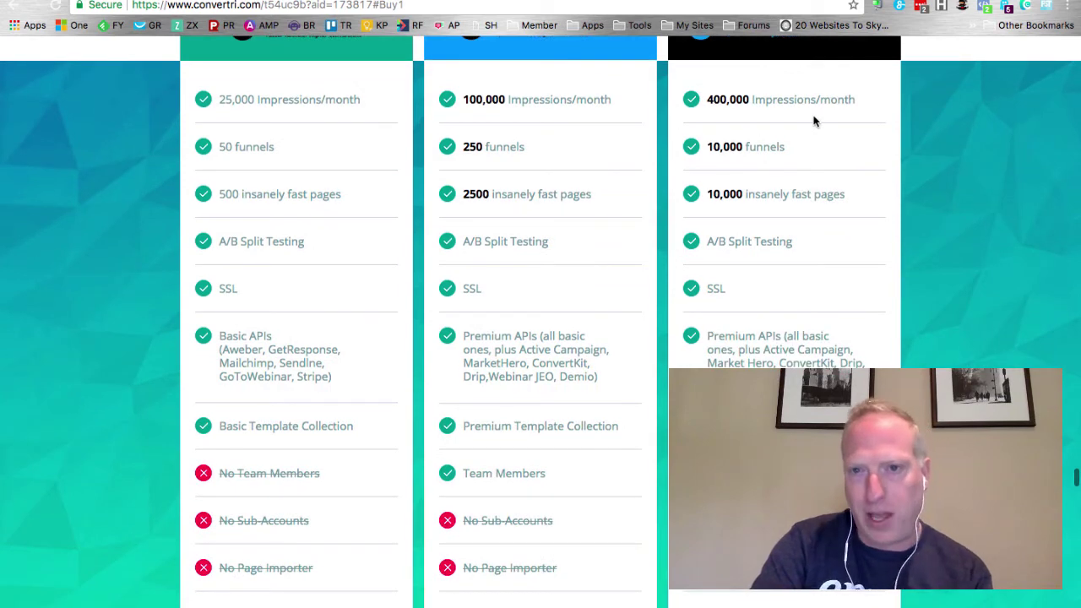
pyautogui.scroll(-1, 819, 156)
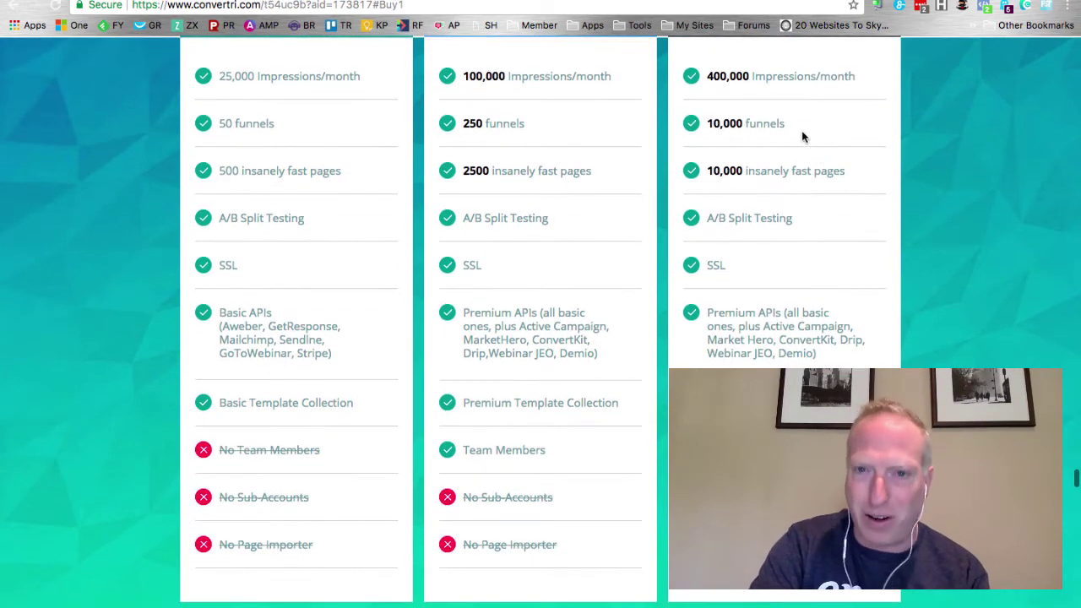
pyautogui.moveTo(802, 135); pyautogui.dragTo(707, 131)
pyautogui.click(707, 131)
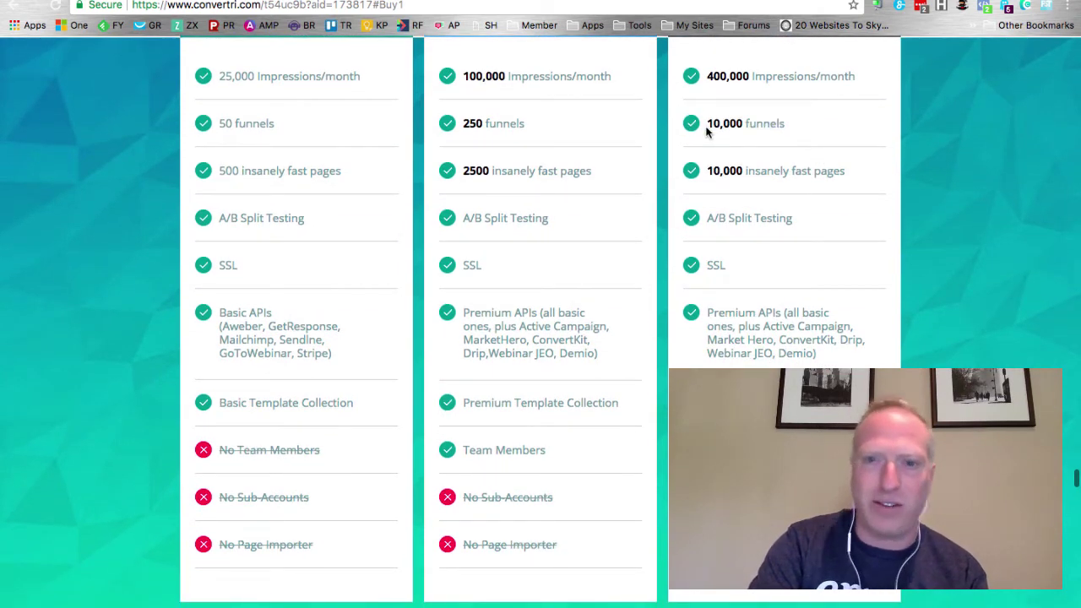
# - Review the 25 Sub-Accounts feature, then scroll back up to the 14-day offer text
pyautogui.scroll(-1, 727, 189)
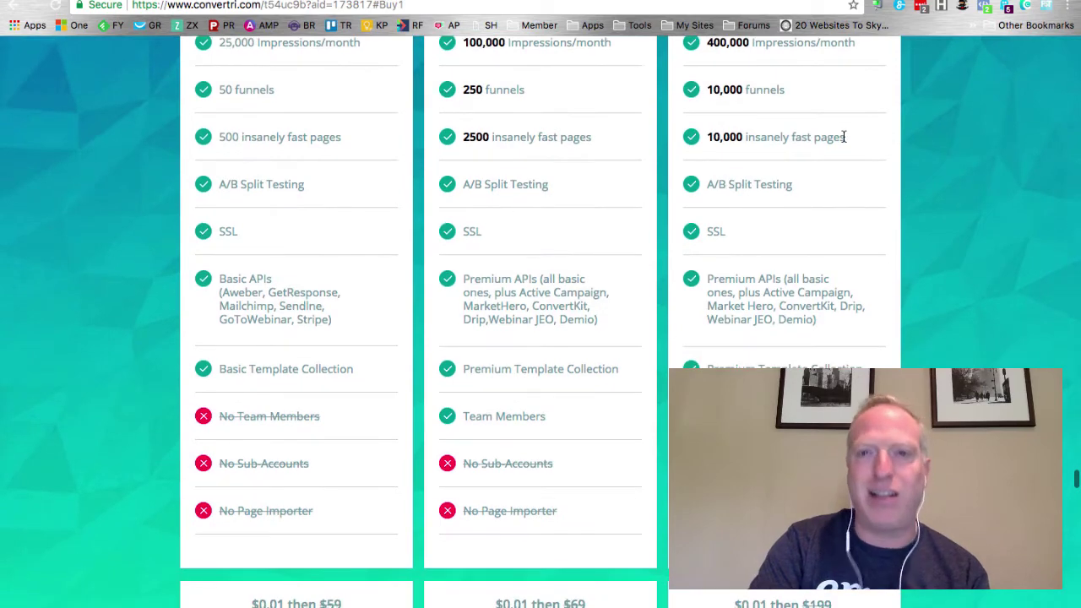
pyautogui.scroll(-2, 843, 136)
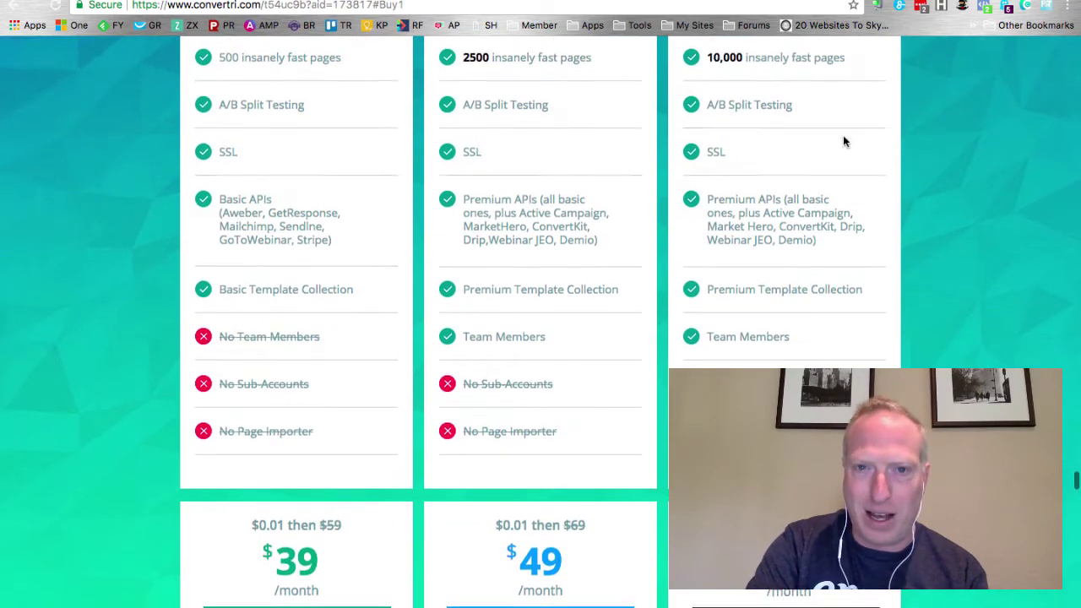
pyautogui.scroll(-2, 843, 141)
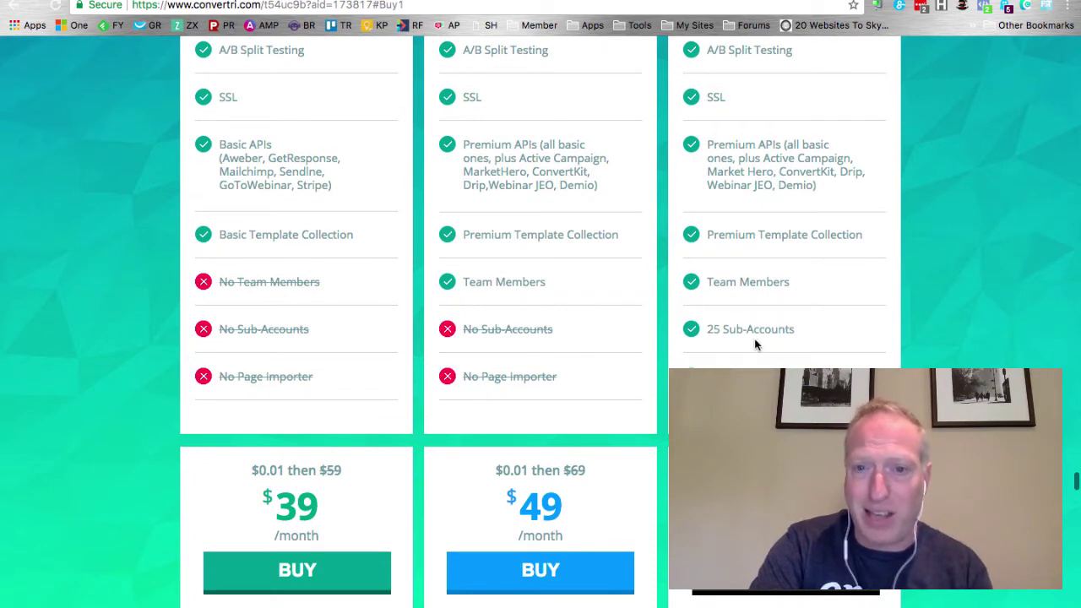
pyautogui.moveTo(821, 328); pyautogui.dragTo(702, 332)
pyautogui.click(728, 331)
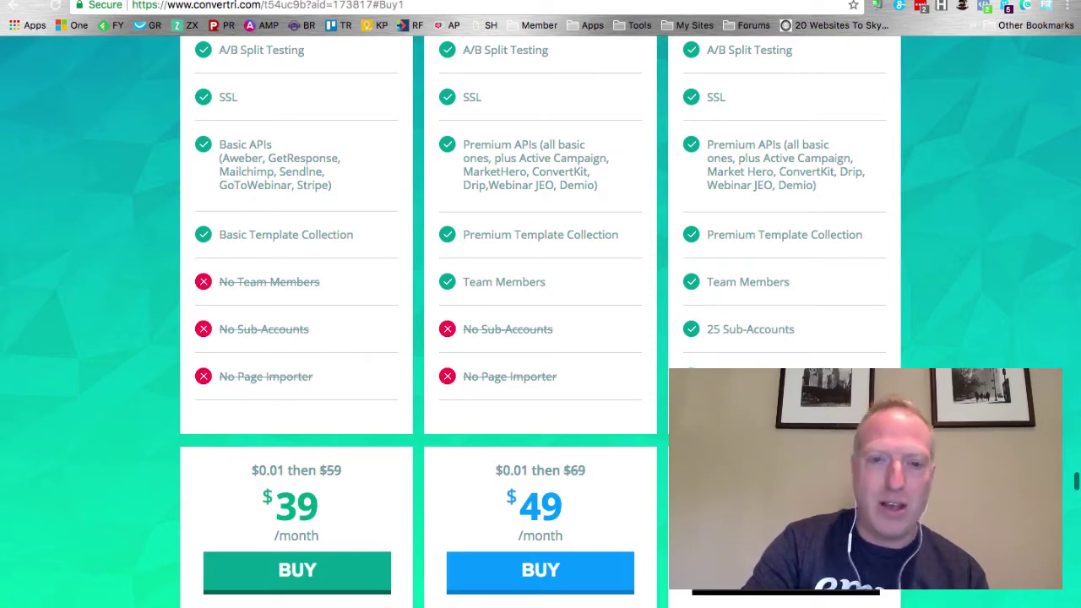
pyautogui.scroll(5, 541, 321)
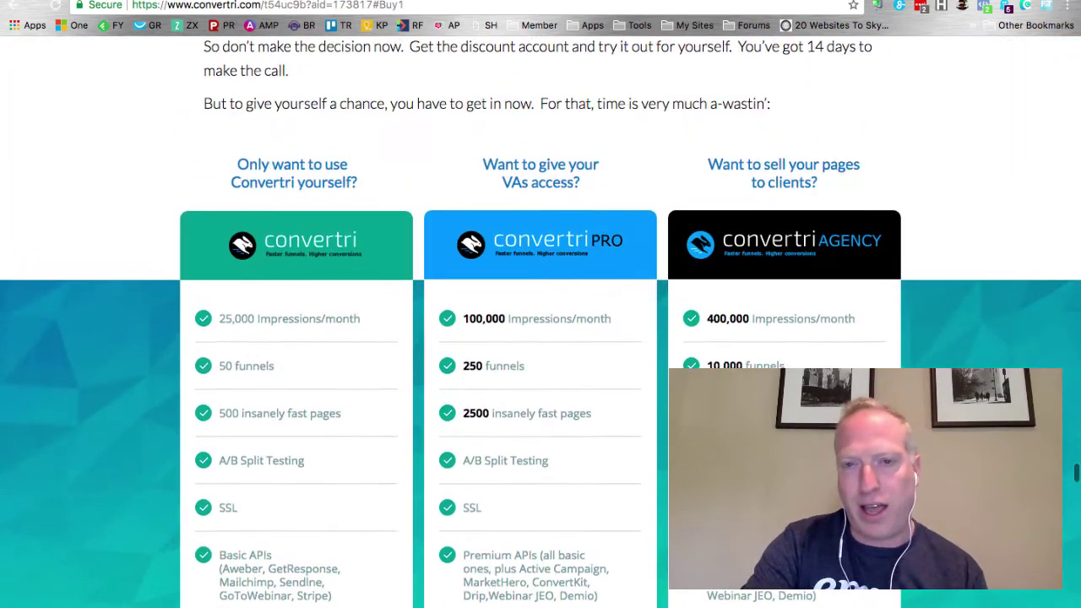
pyautogui.scroll(2, 540, 321)
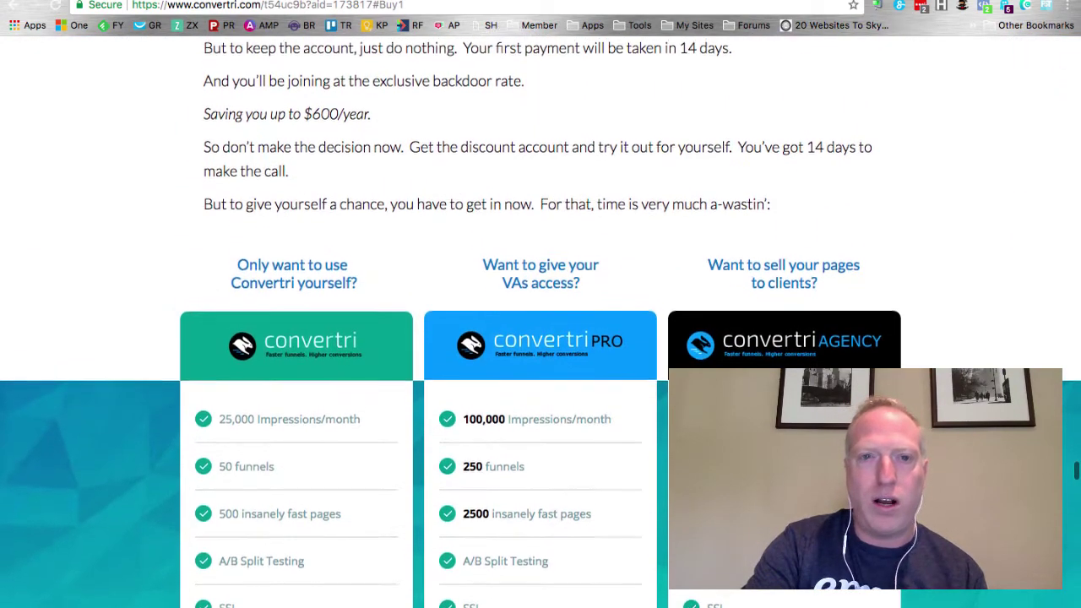
pyautogui.scroll(1, 541, 321)
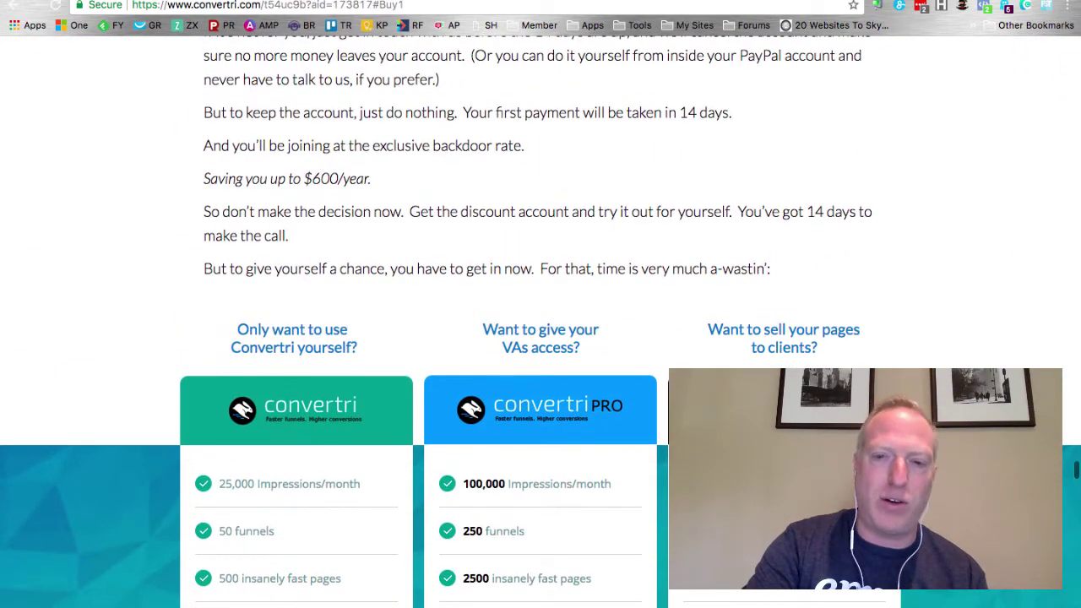
pyautogui.scroll(-1, 541, 321)
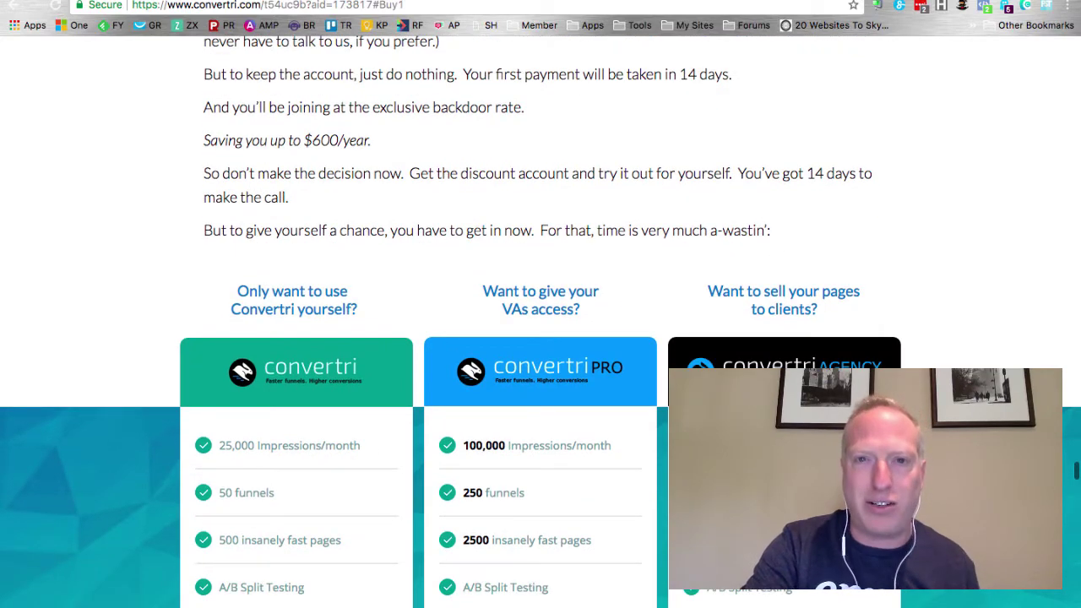
# - Switch to the Convertri dashboard and scroll down to the Sites panel listing seven active sites
pyautogui.hotkey('ctrl', 'Tab')
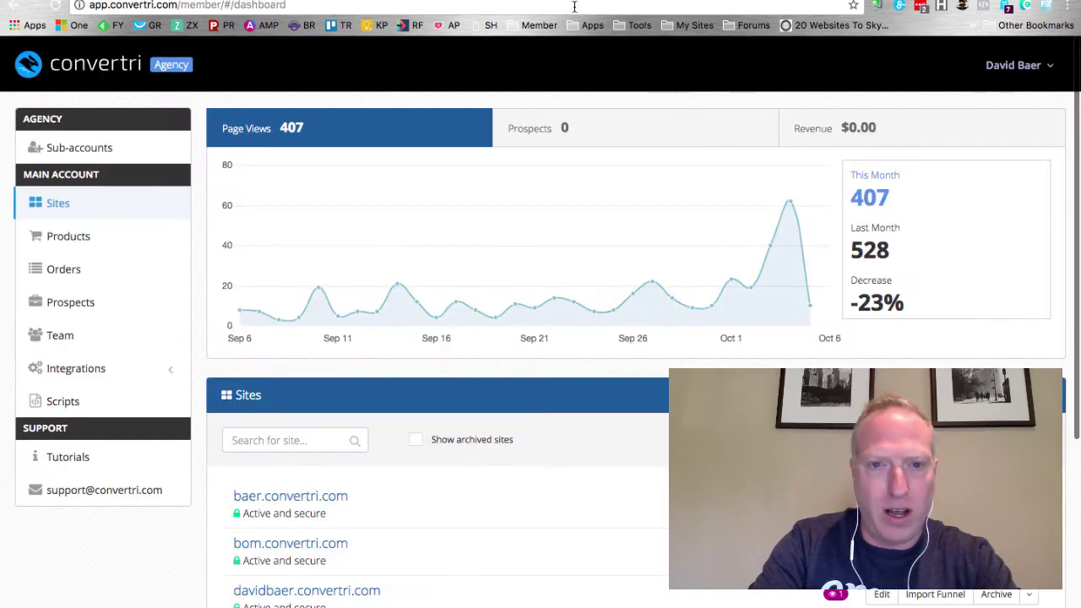
pyautogui.scroll(-3, 350, 274)
pyautogui.scroll(1, 350, 275)
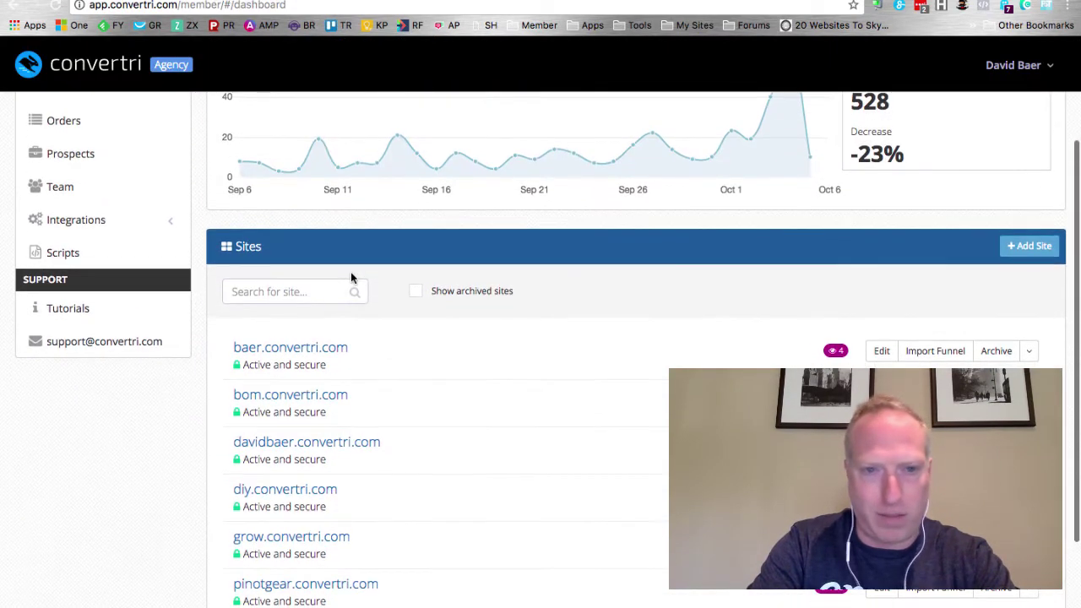
pyautogui.scroll(-2, 338, 278)
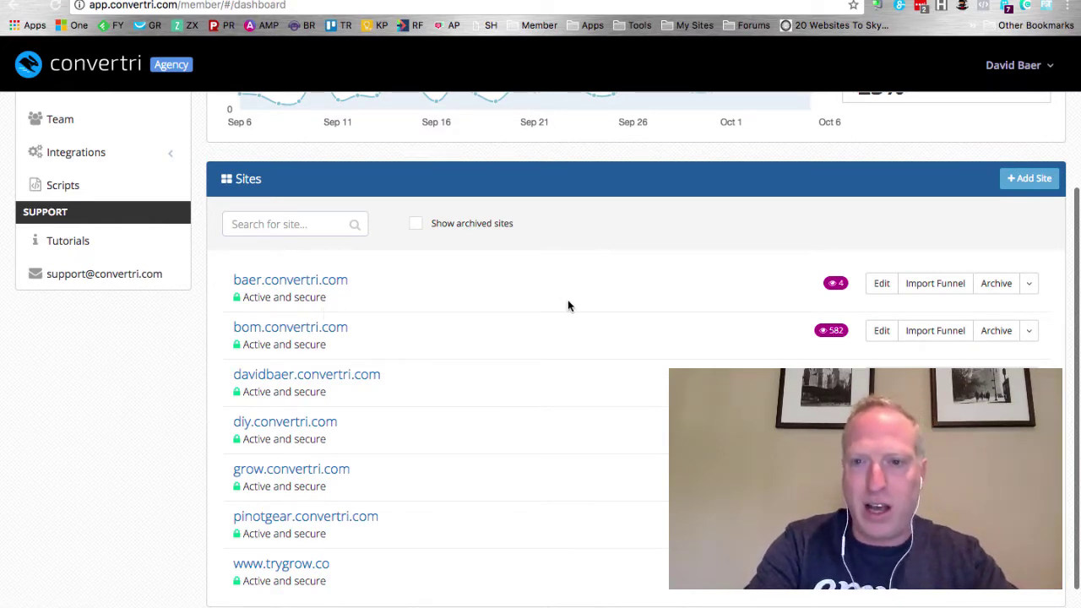
pyautogui.scroll(-1, 478, 353)
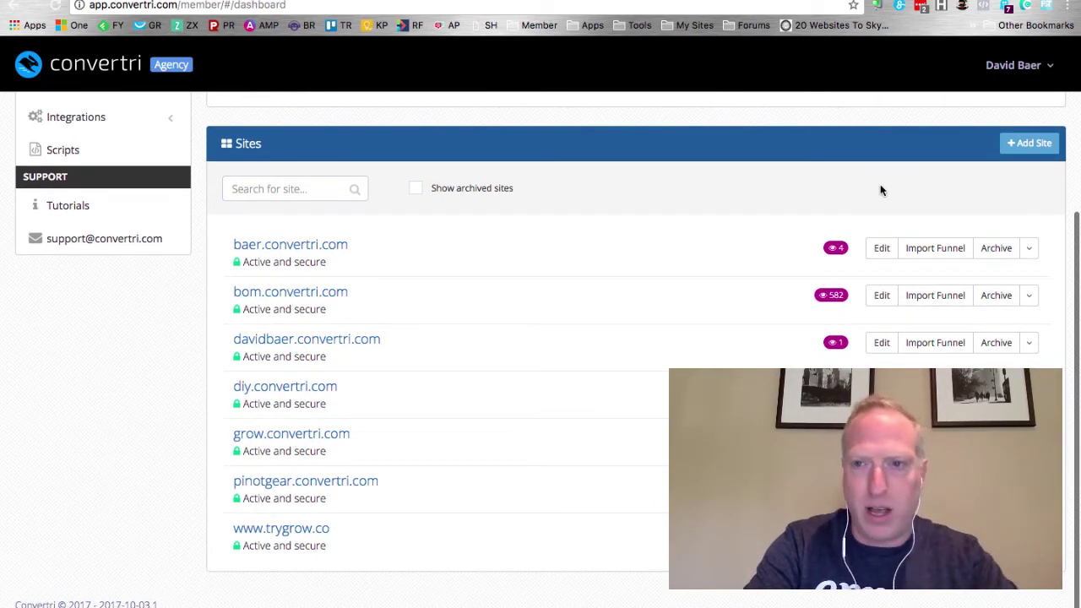
# - Add the subdomain site testpurposesonly.convertri.com and check the updated eight-site list
pyautogui.click(1030, 146)
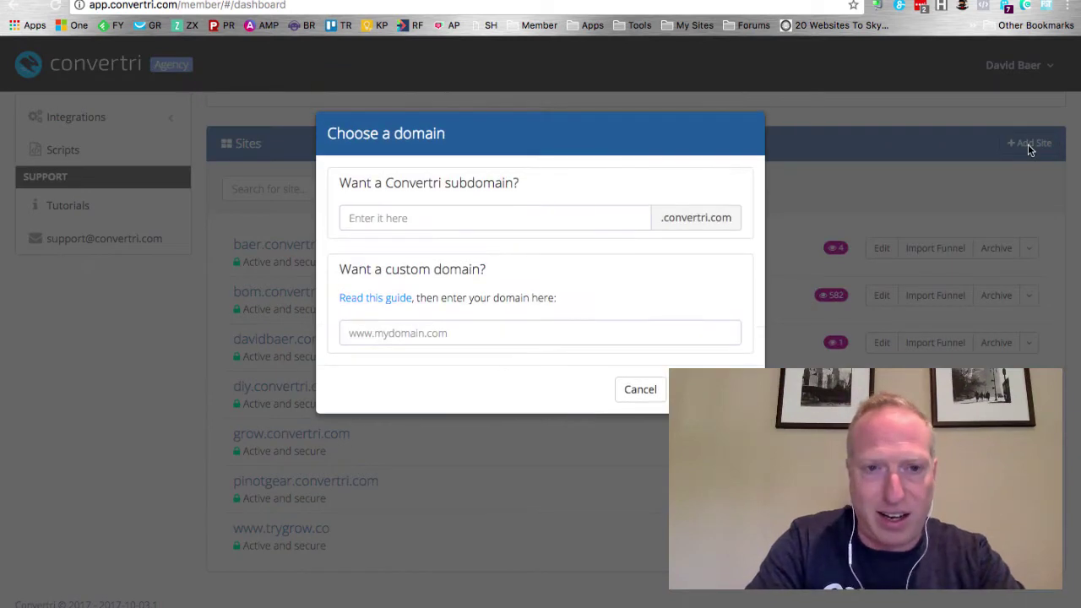
pyautogui.click(473, 219)
pyautogui.write('testp')
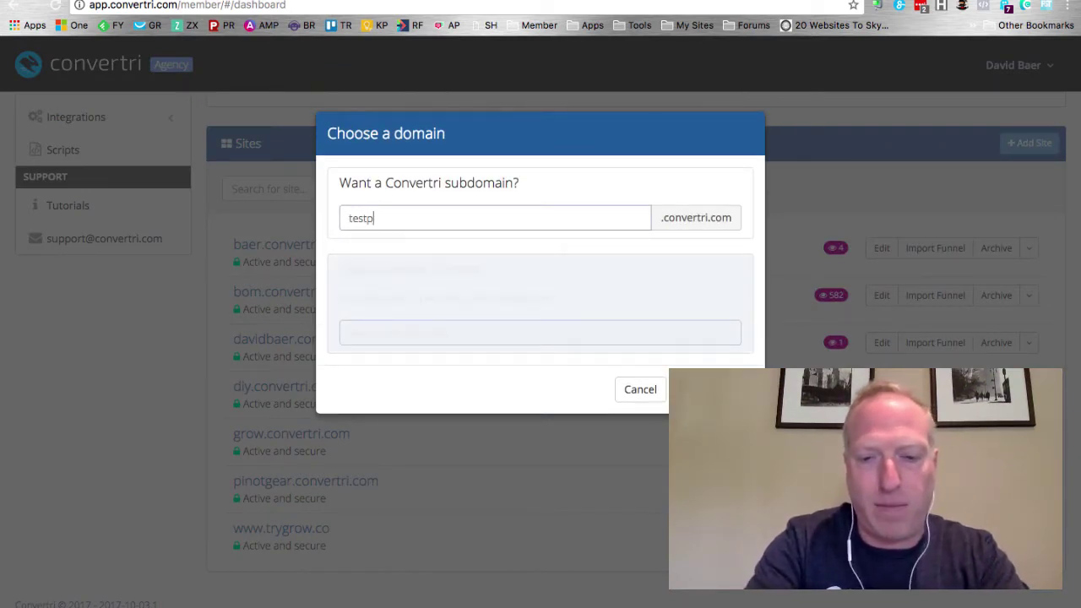
pyautogui.write('urposesonly')
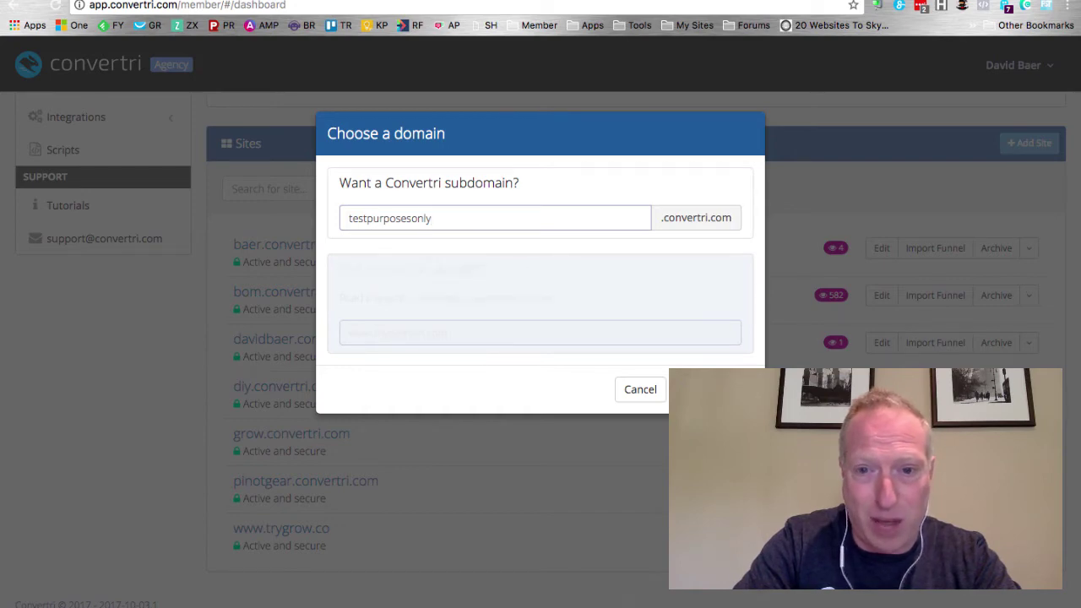
pyautogui.press('Return')
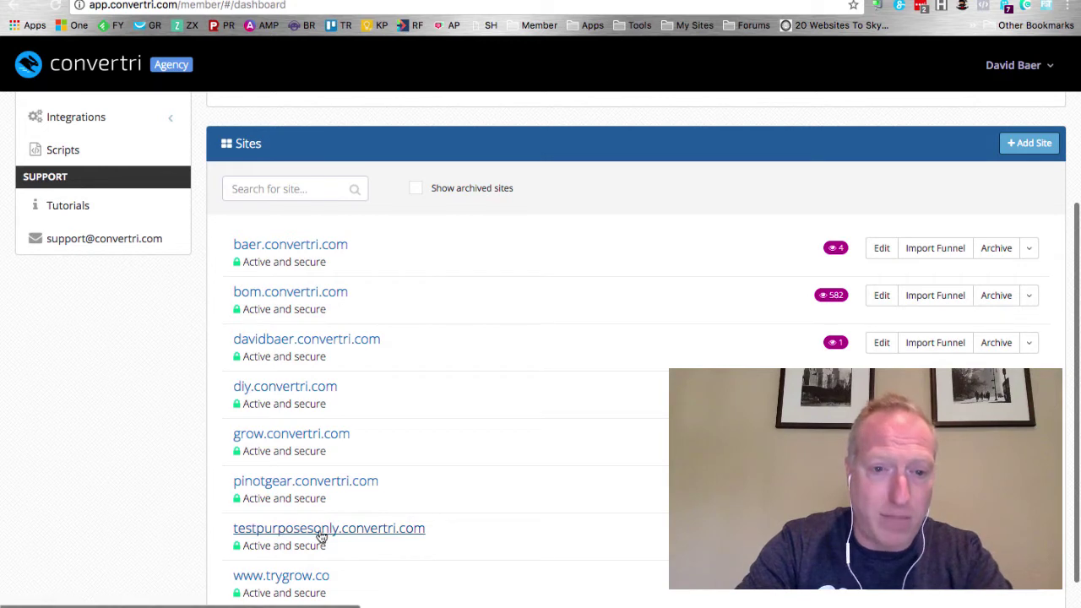
pyautogui.scroll(-2, 446, 539)
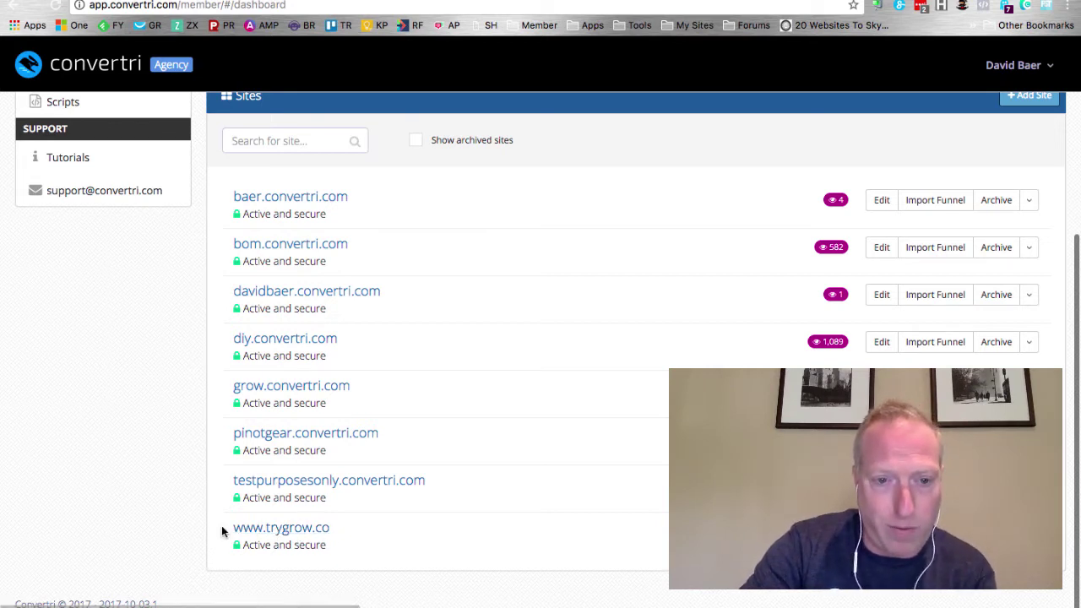
pyautogui.moveTo(225, 529); pyautogui.dragTo(335, 535)
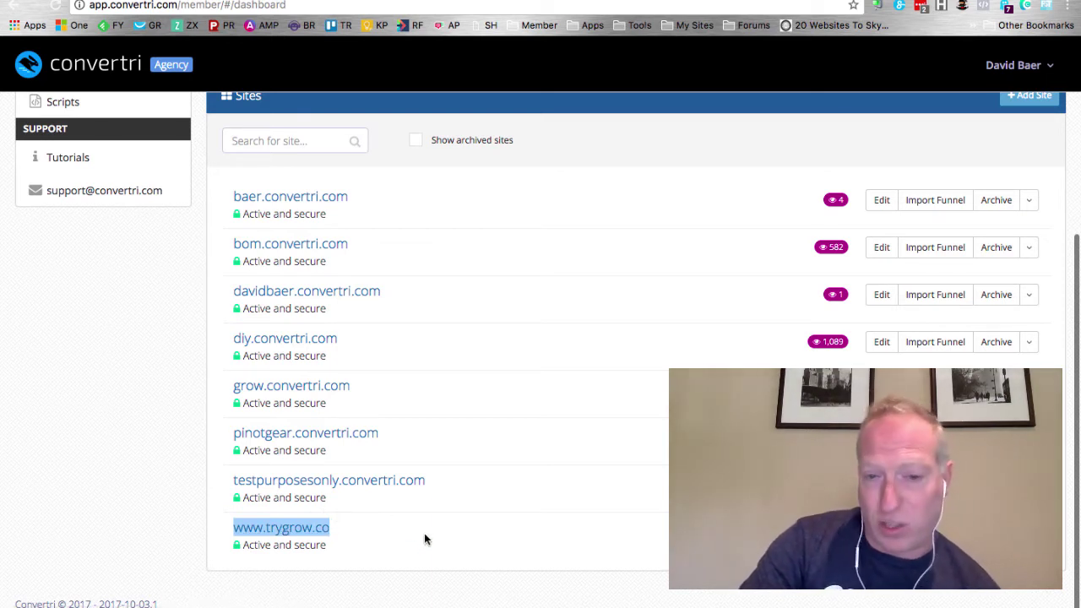
# - Inside the testpurposesonly.convertri.com site, add a funnel named 'my funnel'
pyautogui.click(390, 485)
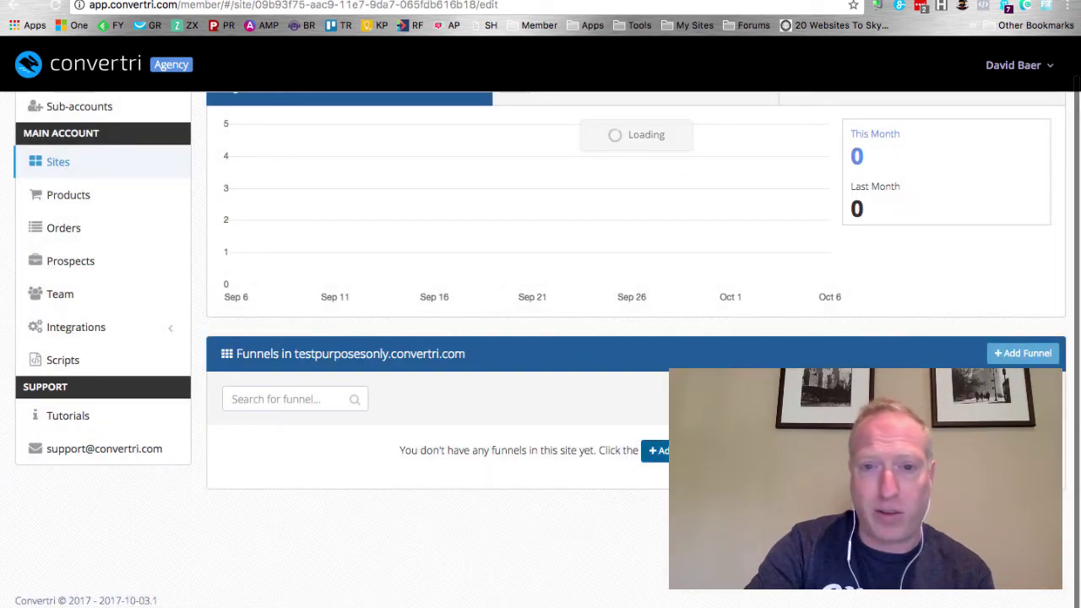
pyautogui.click(656, 450)
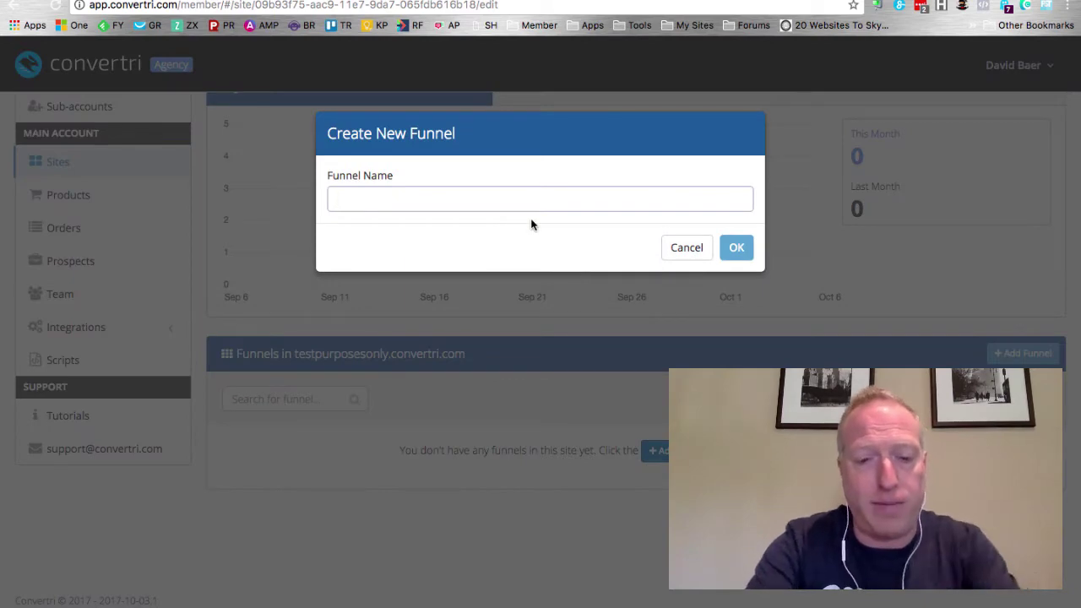
pyautogui.write('my funnel')
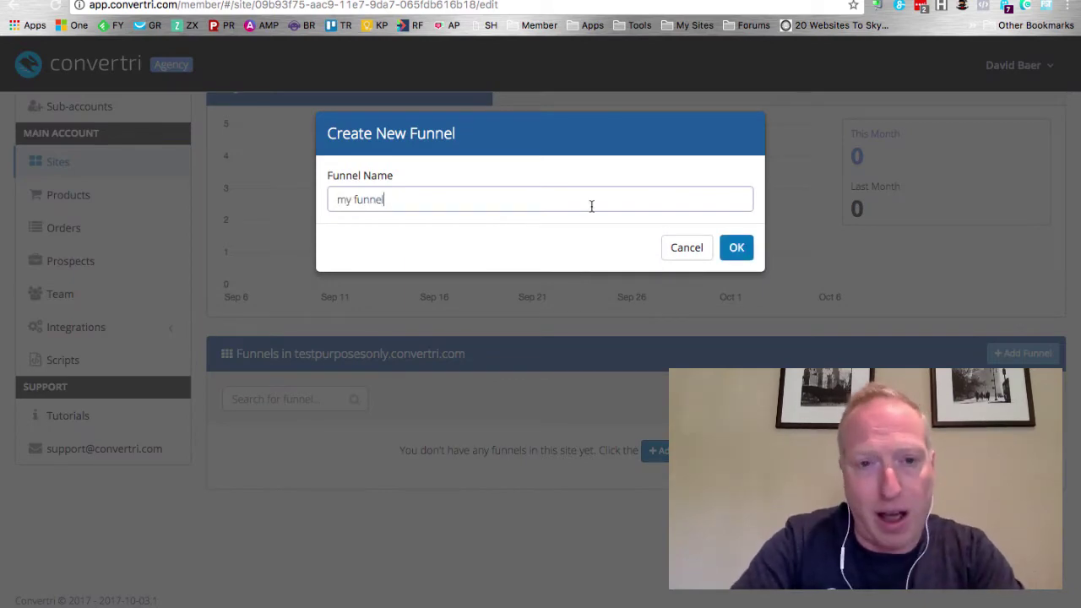
pyautogui.click(748, 245)
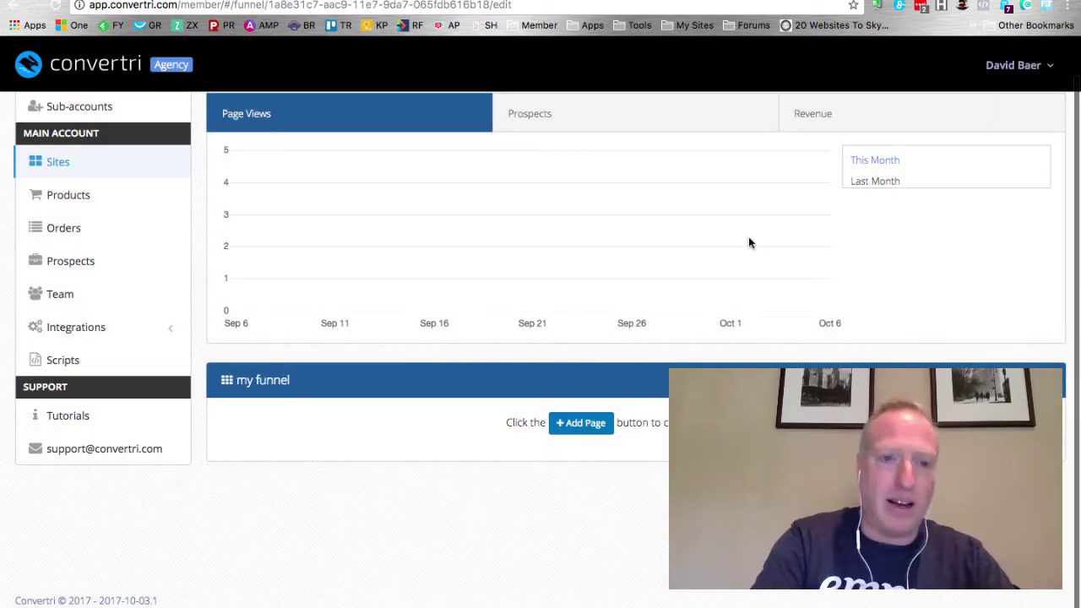
pyautogui.click(591, 428)
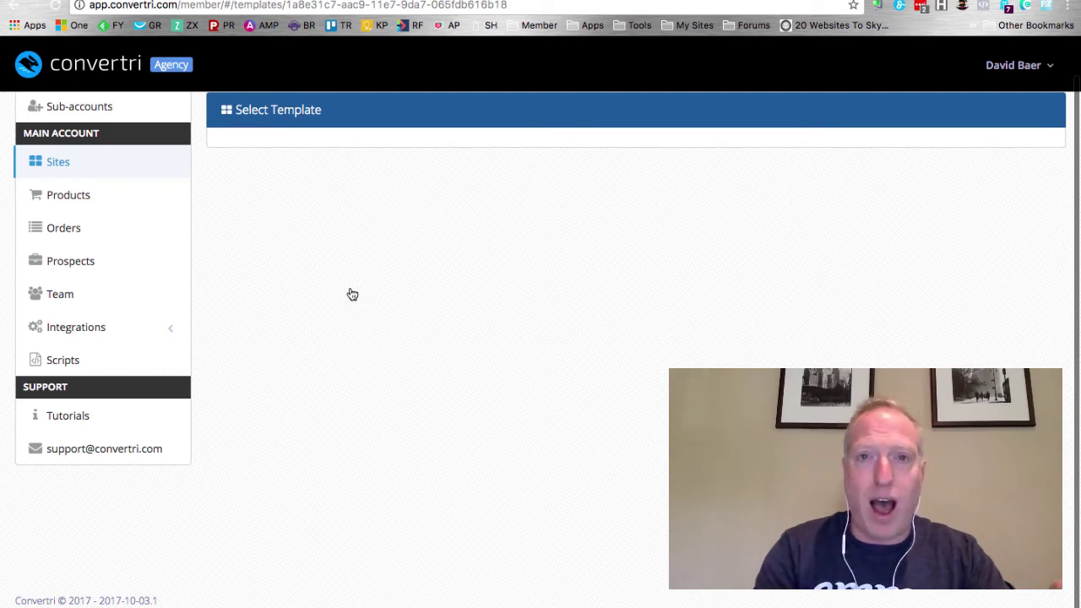
pyautogui.scroll(-5, 352, 294)
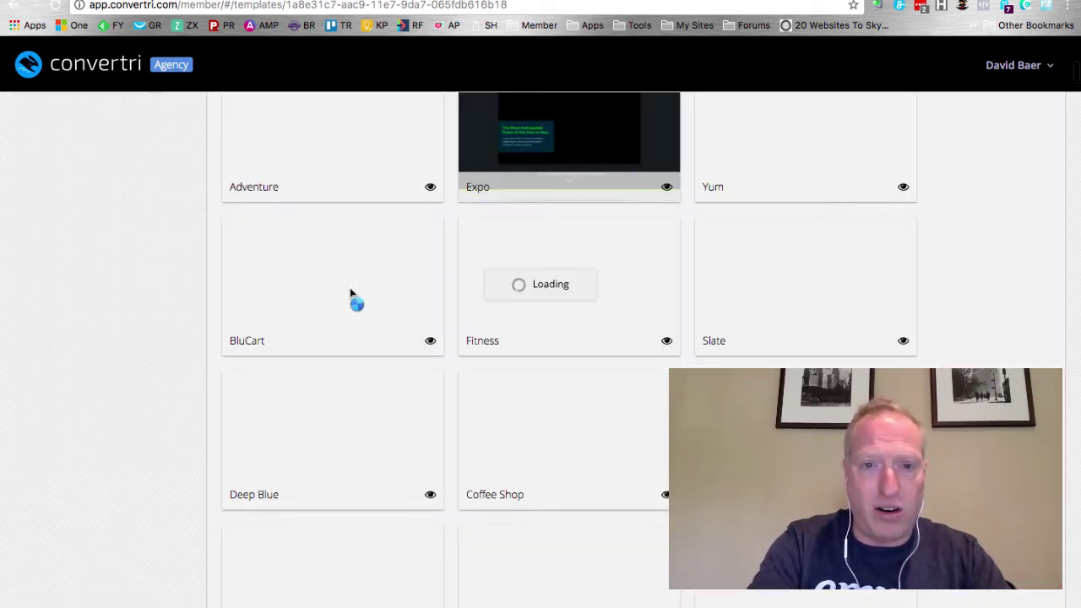
pyautogui.scroll(5, 350, 287)
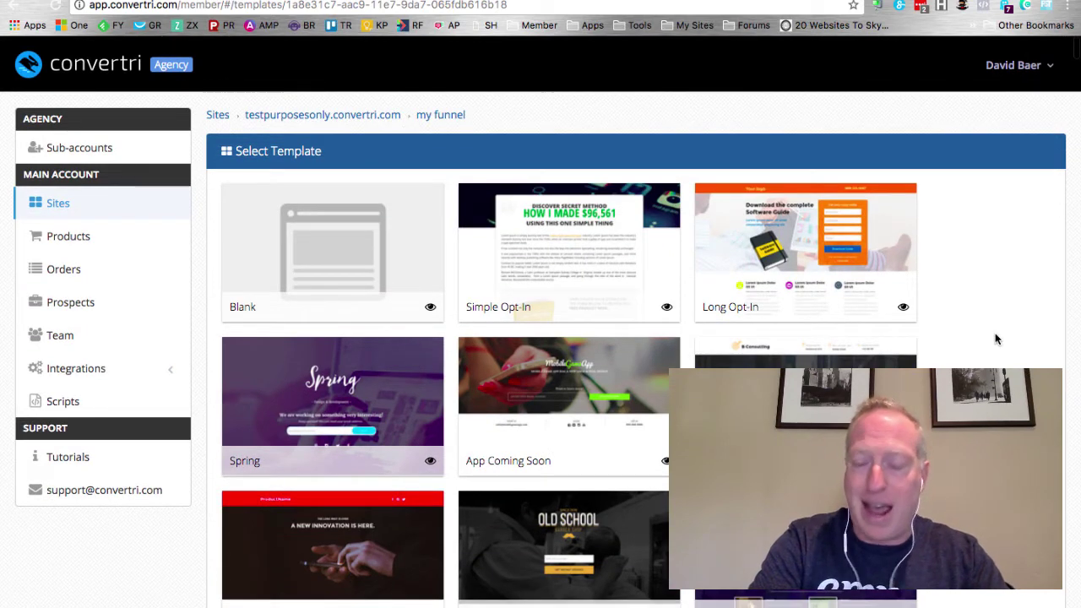
pyautogui.scroll(-1, 996, 338)
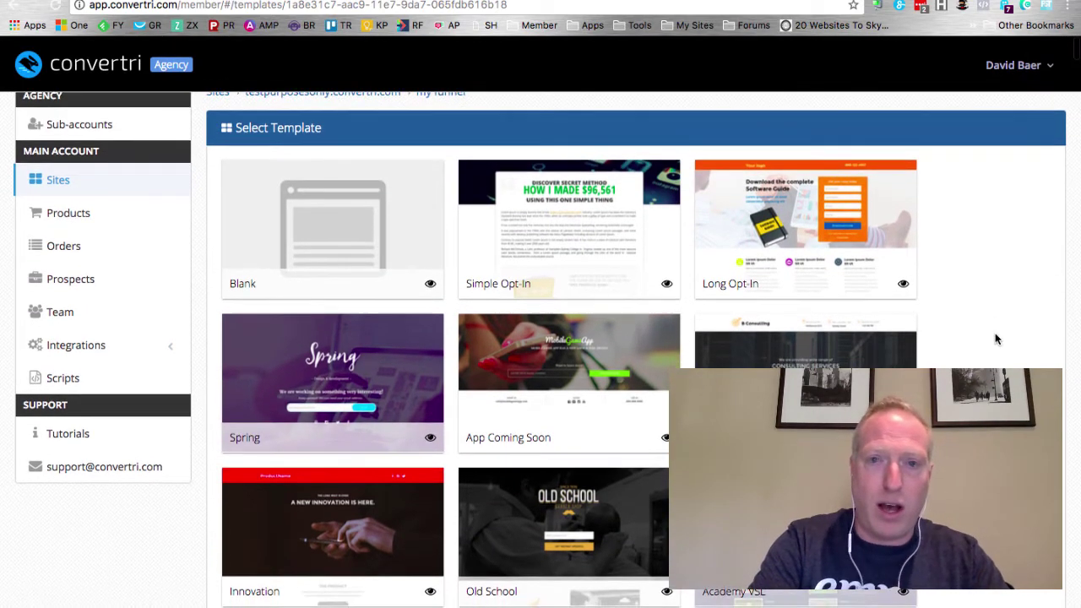
pyautogui.scroll(-4, 897, 281)
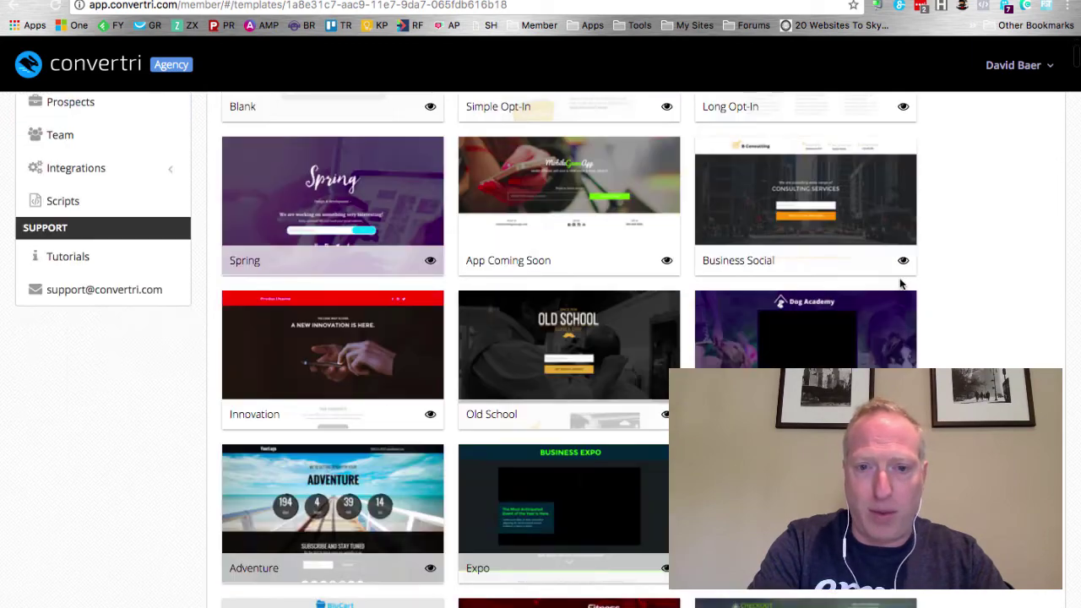
pyautogui.scroll(-20, 901, 284)
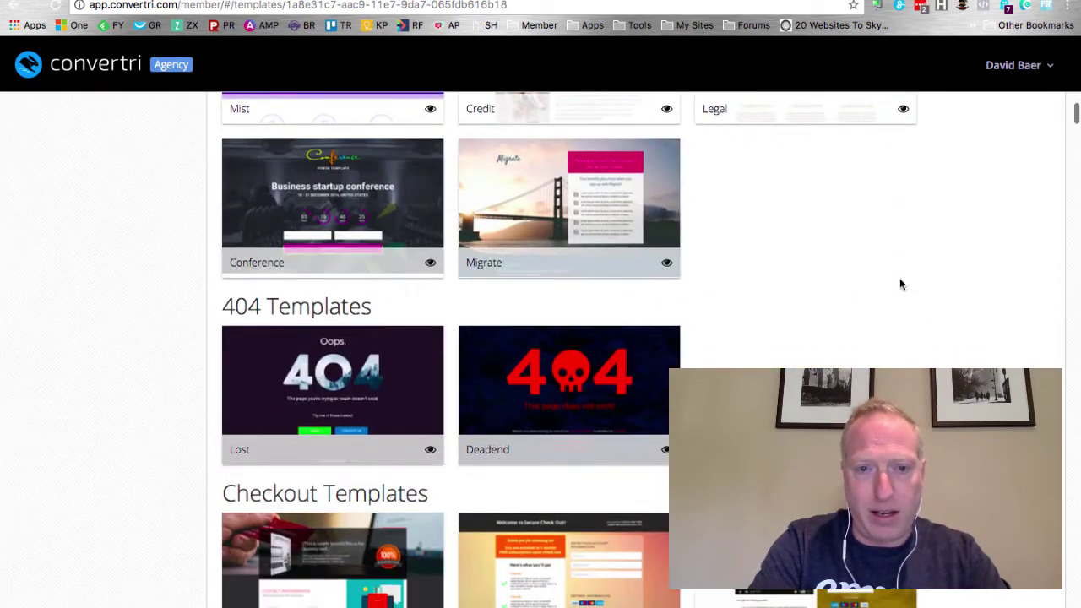
pyautogui.scroll(-10, 900, 284)
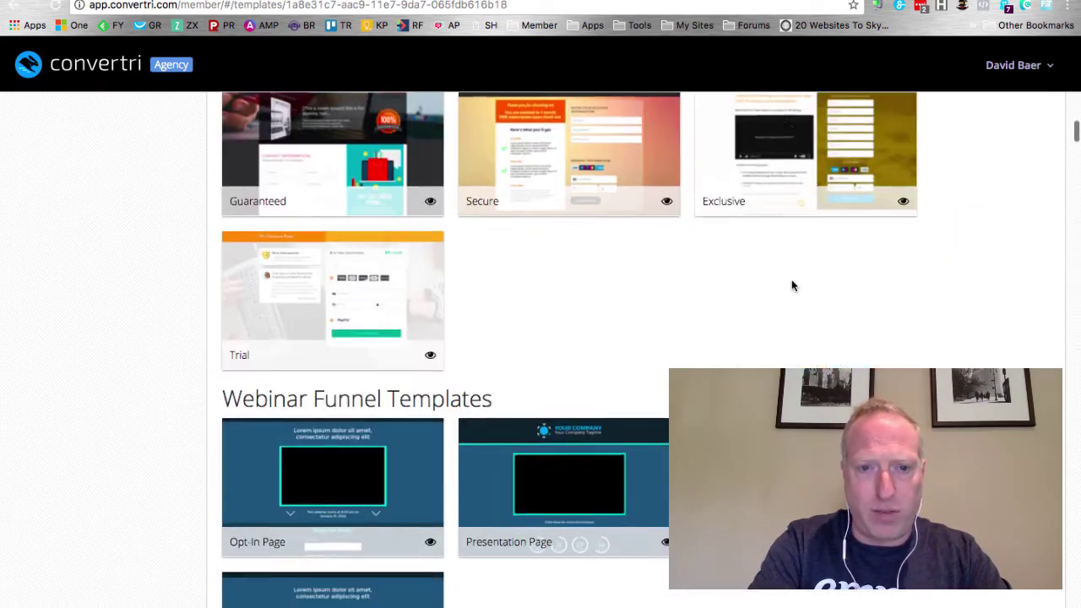
pyautogui.scroll(-18, 791, 285)
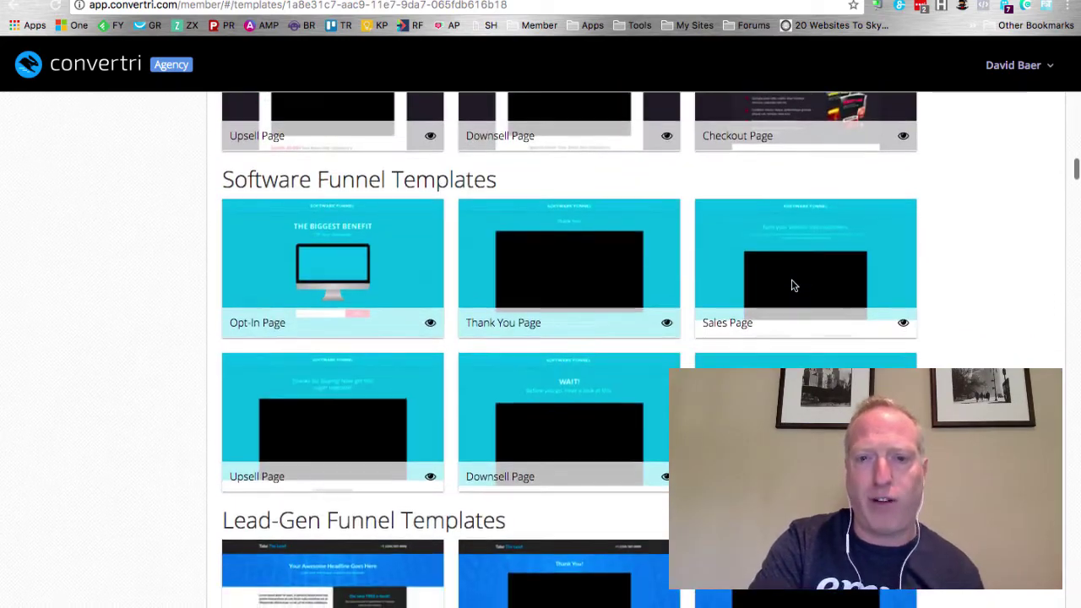
pyautogui.scroll(-20, 791, 285)
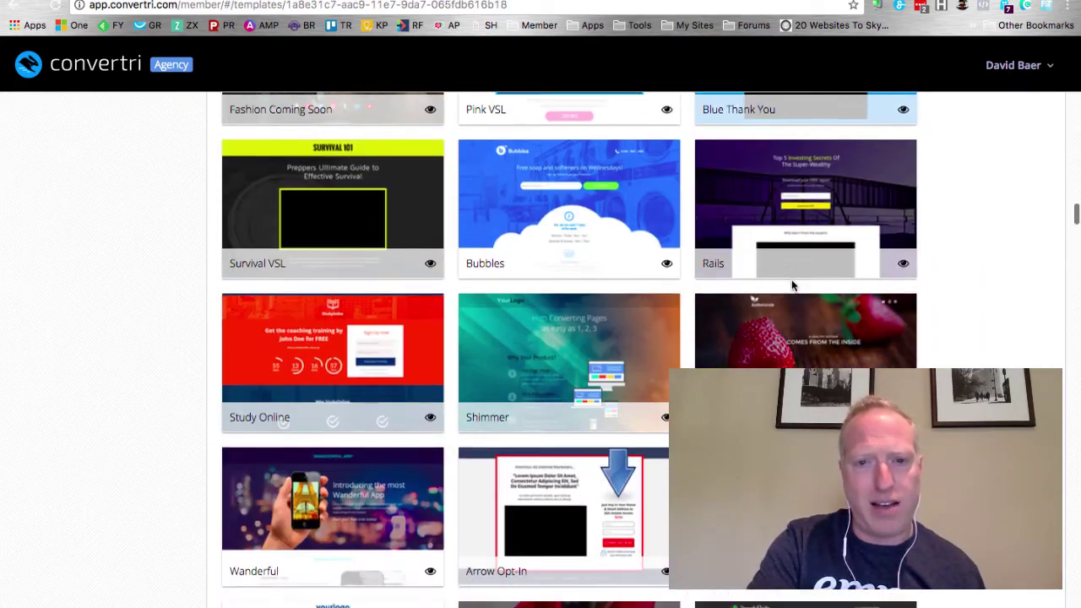
pyautogui.scroll(6, 792, 283)
pyautogui.scroll(4, 571, 293)
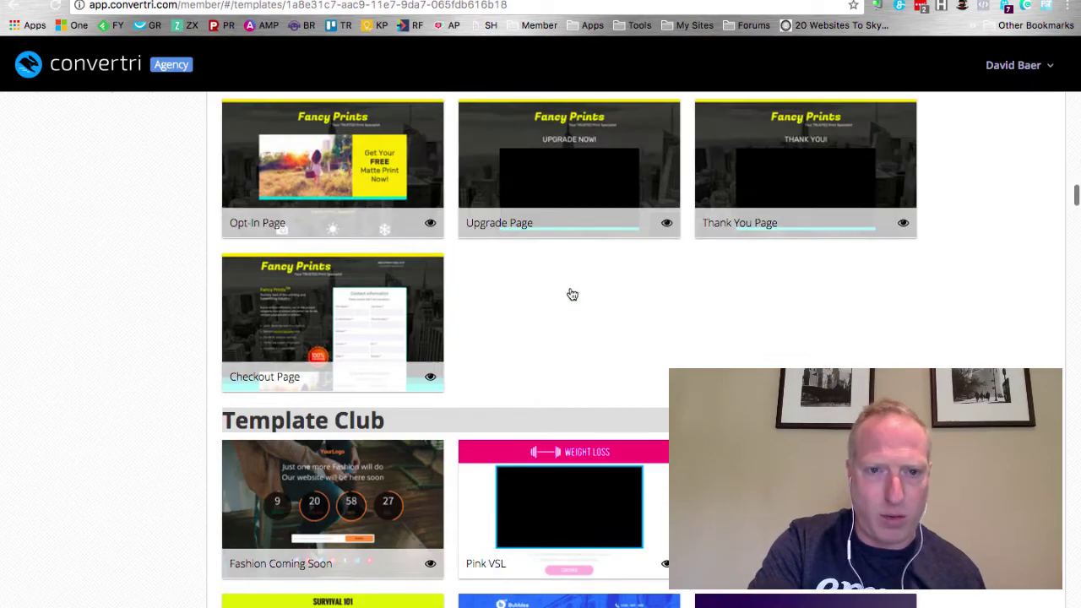
pyautogui.scroll(-12, 439, 422)
pyautogui.scroll(-20, 438, 422)
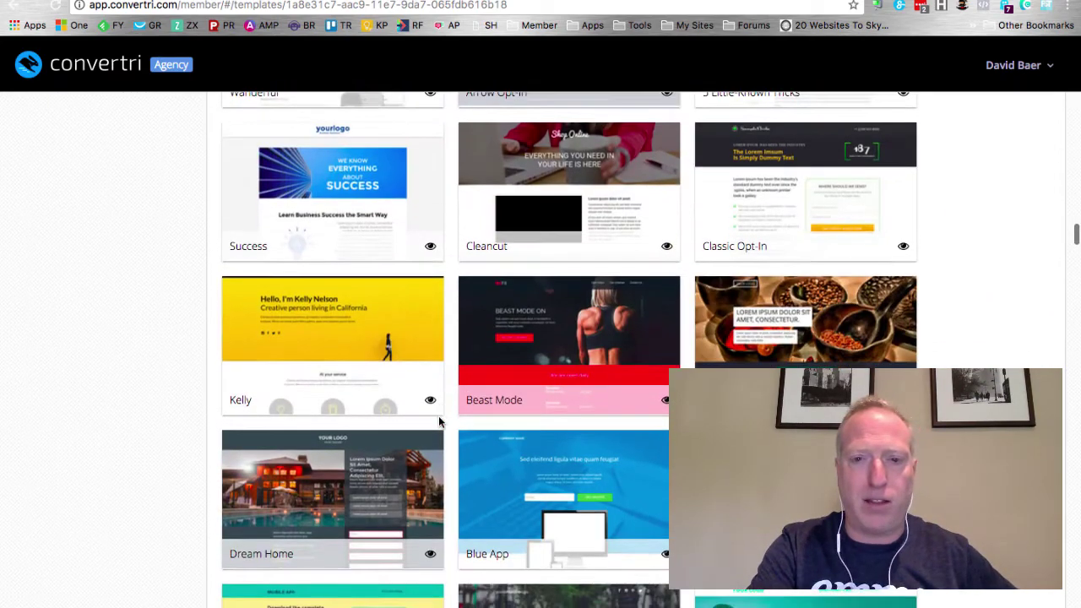
pyautogui.scroll(-20, 439, 422)
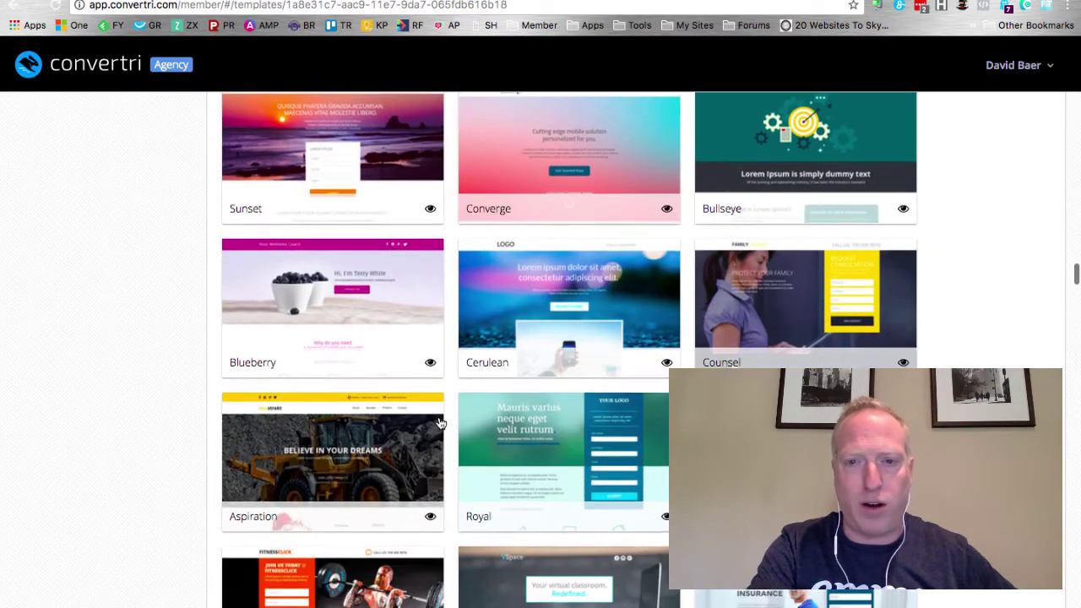
pyautogui.scroll(-16, 439, 422)
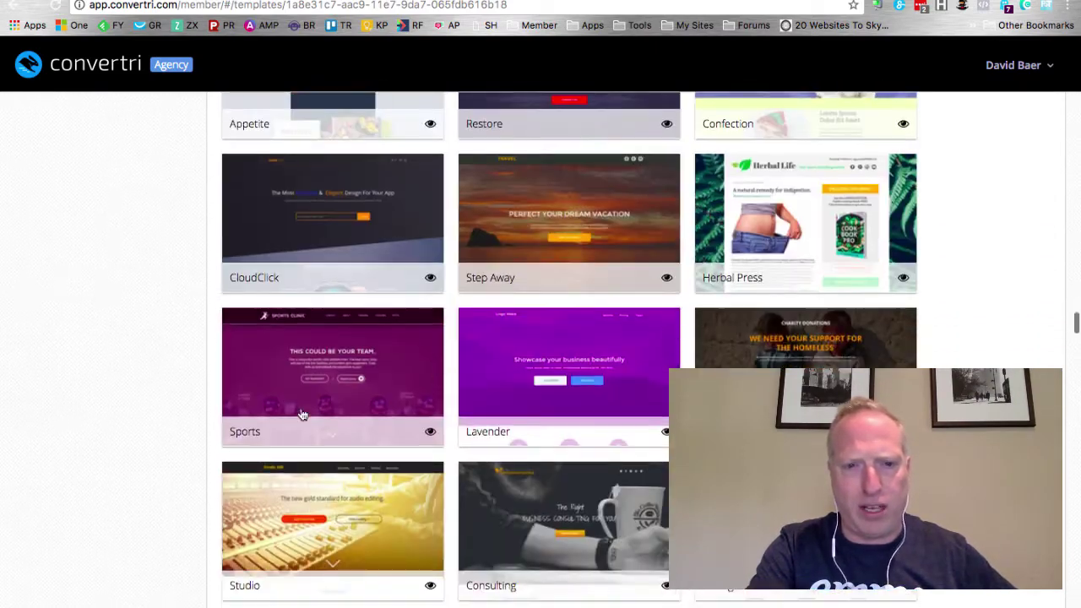
pyautogui.scroll(-1, 199, 437)
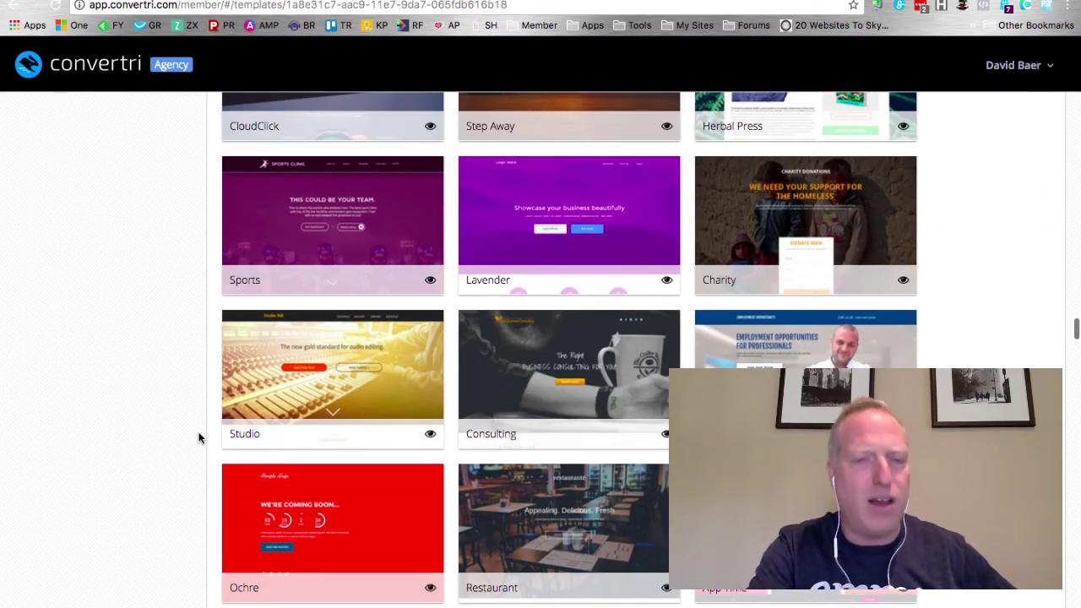
pyautogui.scroll(-20, 200, 437)
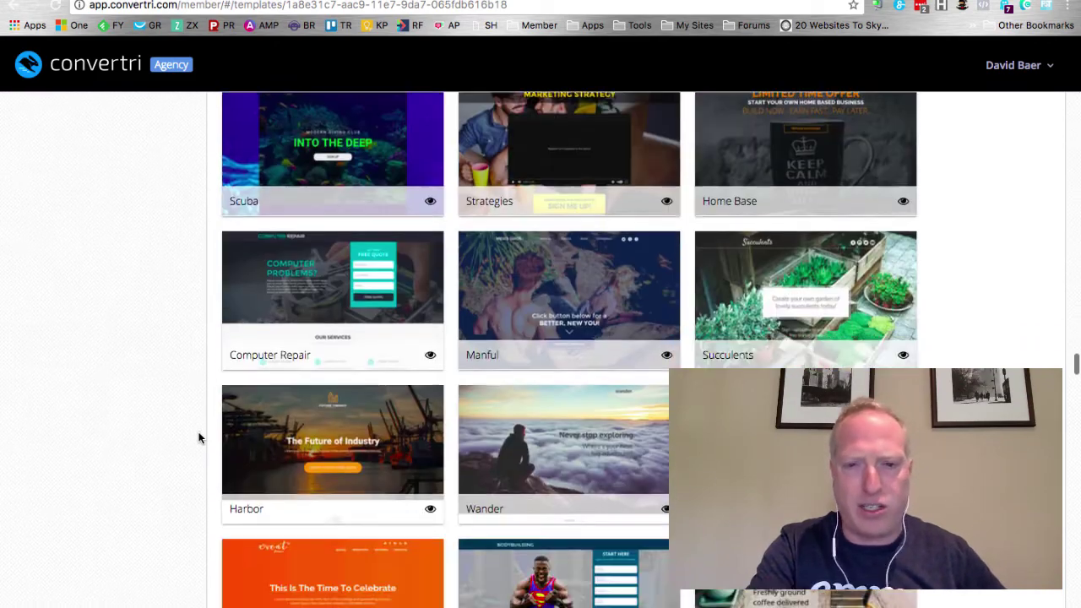
pyautogui.scroll(-20, 200, 437)
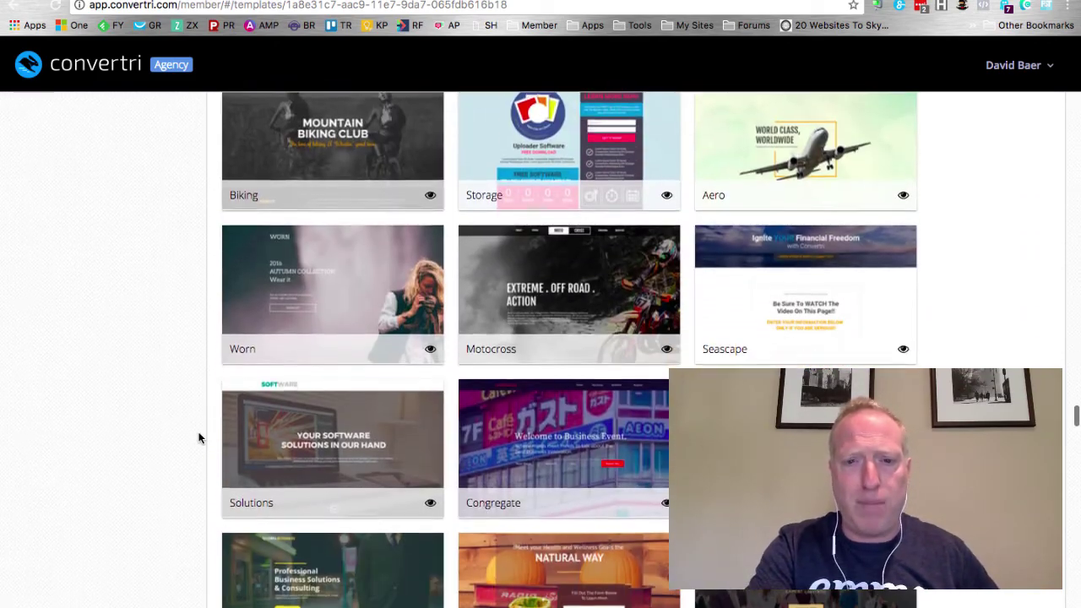
pyautogui.scroll(-20, 199, 437)
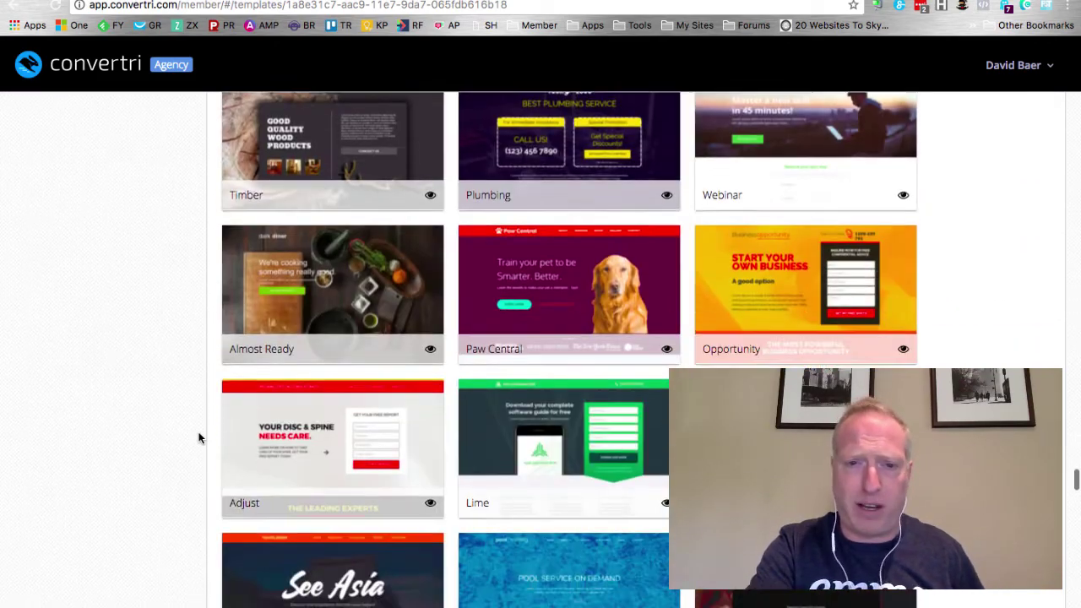
pyautogui.scroll(-20, 200, 438)
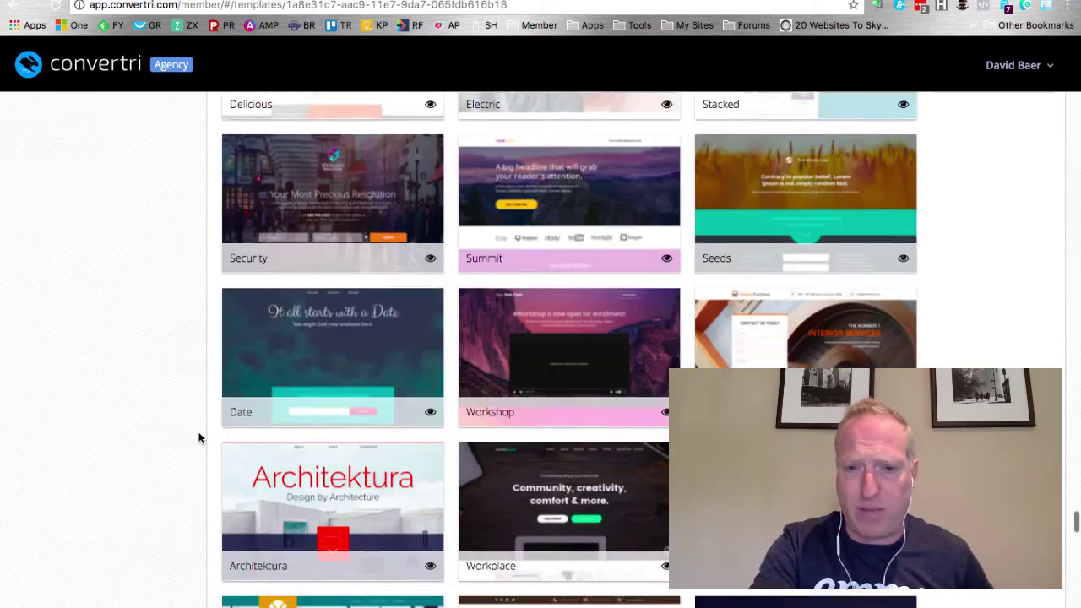
pyautogui.scroll(-20, 199, 438)
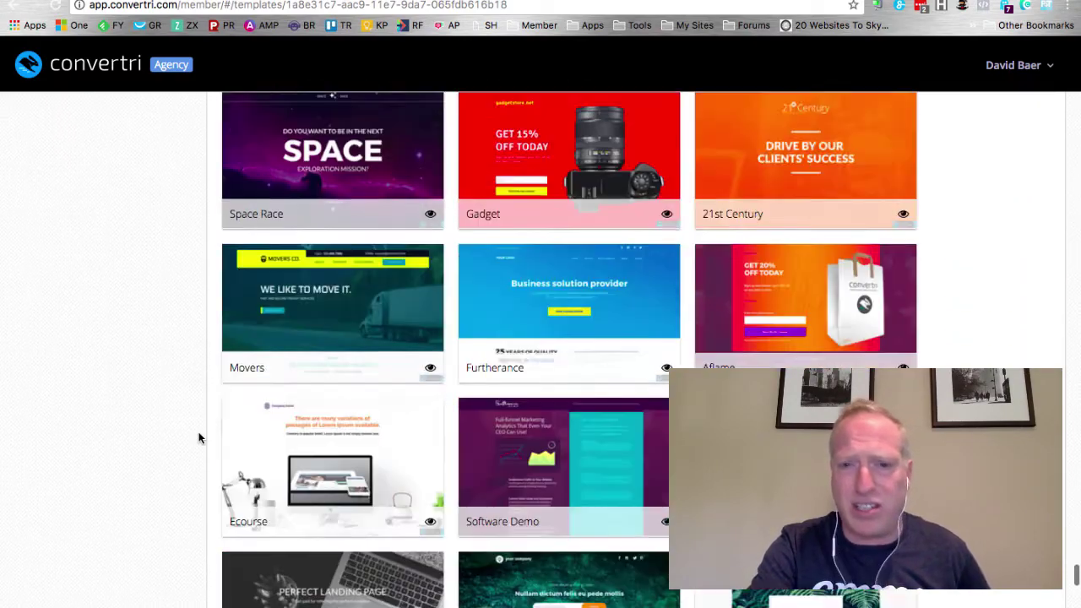
pyautogui.scroll(-10, 200, 438)
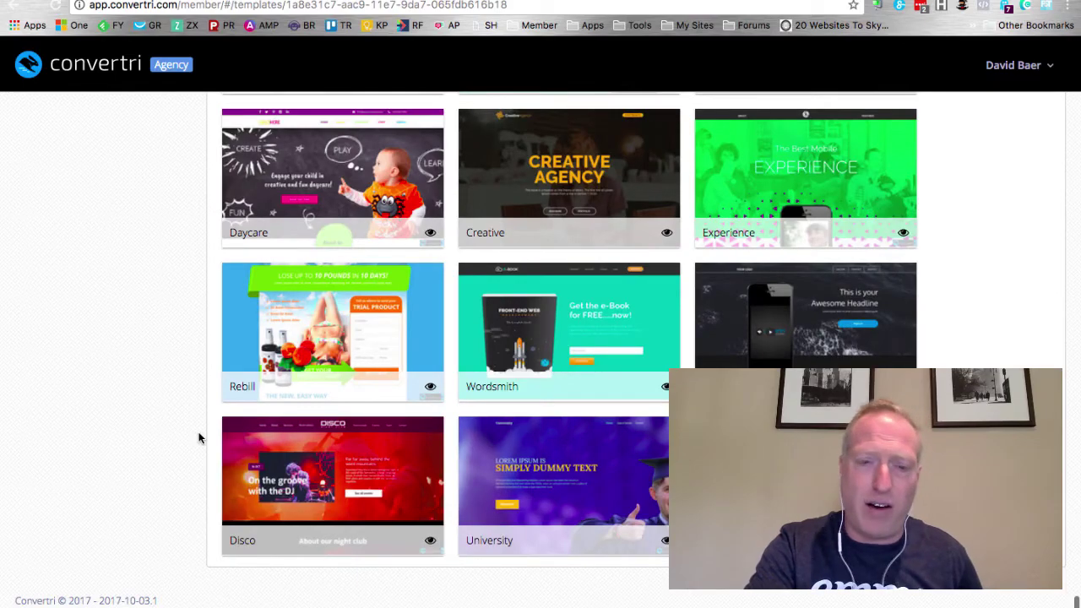
pyautogui.scroll(20, 200, 437)
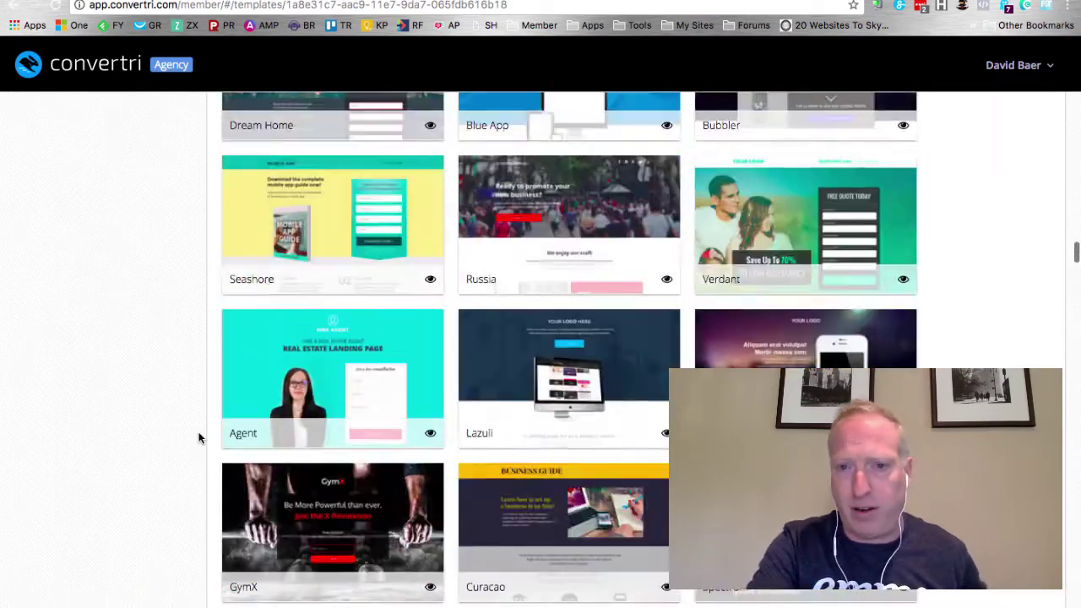
pyautogui.scroll(20, 199, 437)
pyautogui.scroll(15, 600, 496)
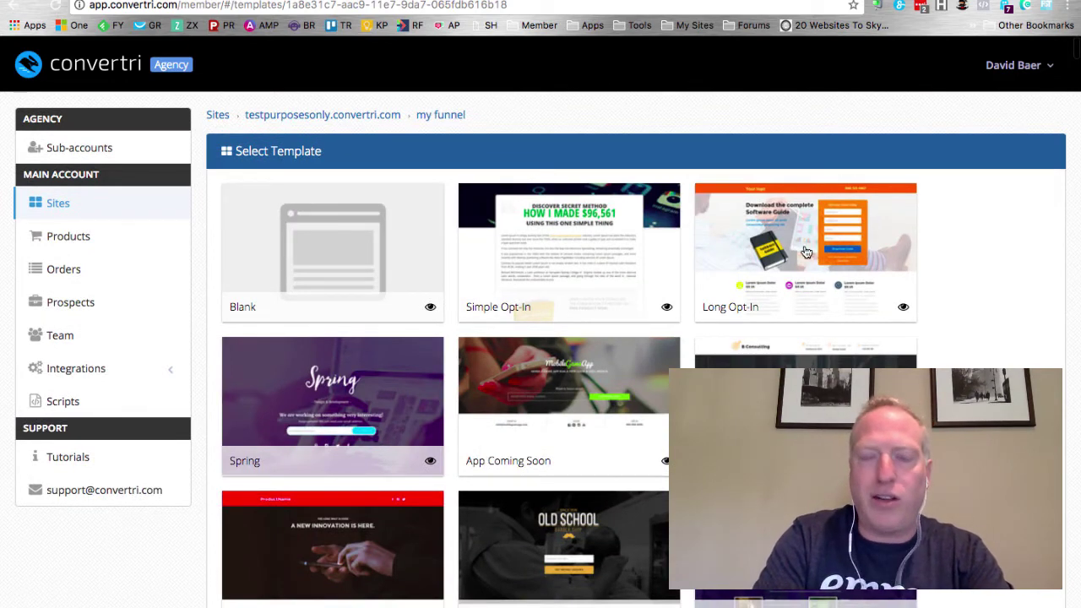
# - Create the page 'how I made money' from the Simple Opt-In template in my funnel
pyautogui.scroll(-1, 366, 306)
pyautogui.scroll(1, 512, 377)
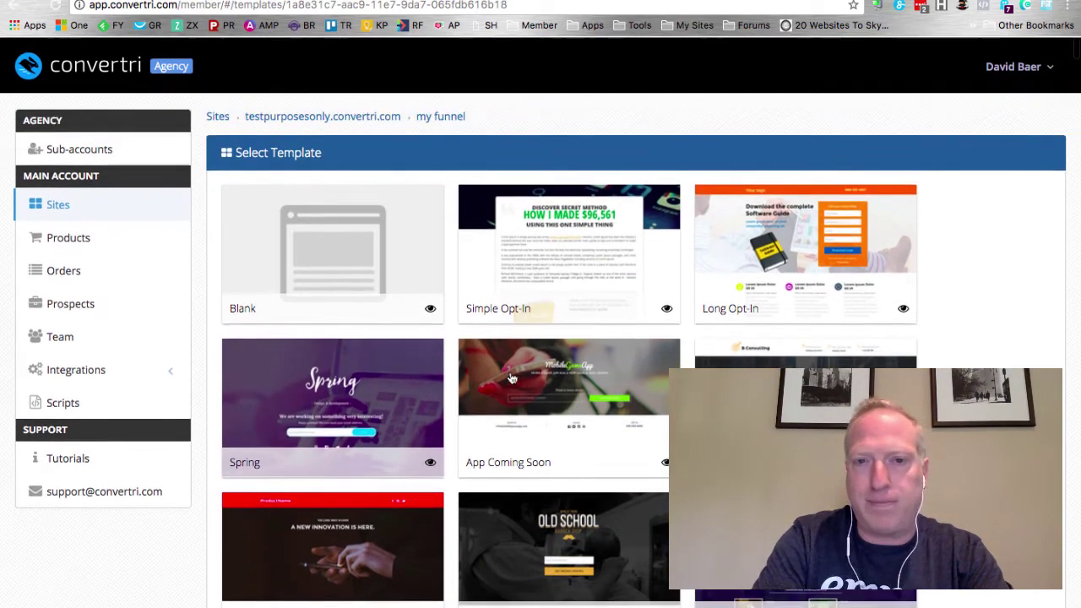
pyautogui.click(572, 252)
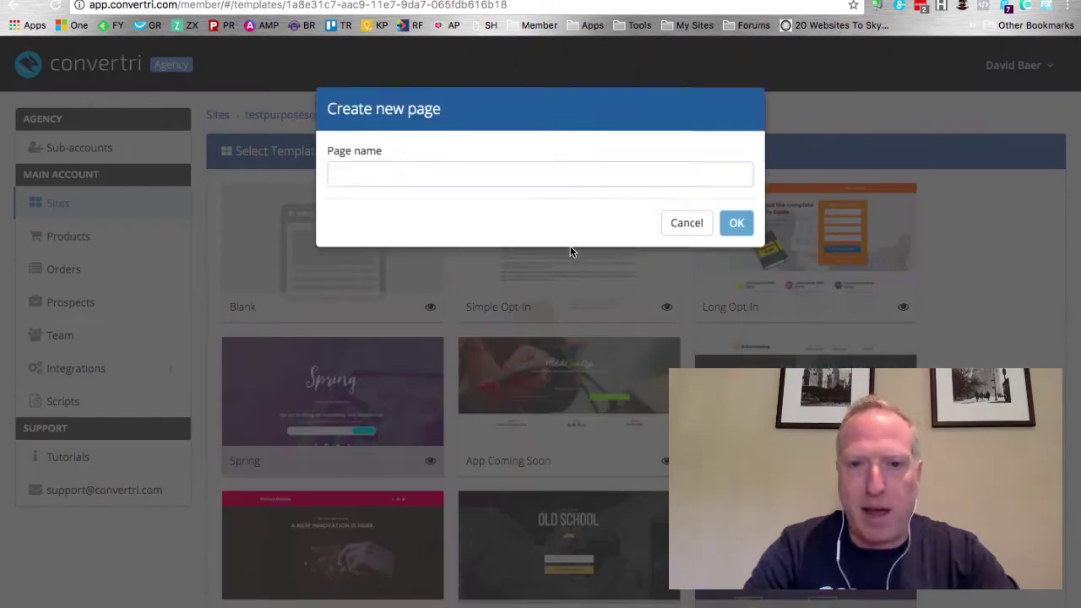
pyautogui.write('how I made money')
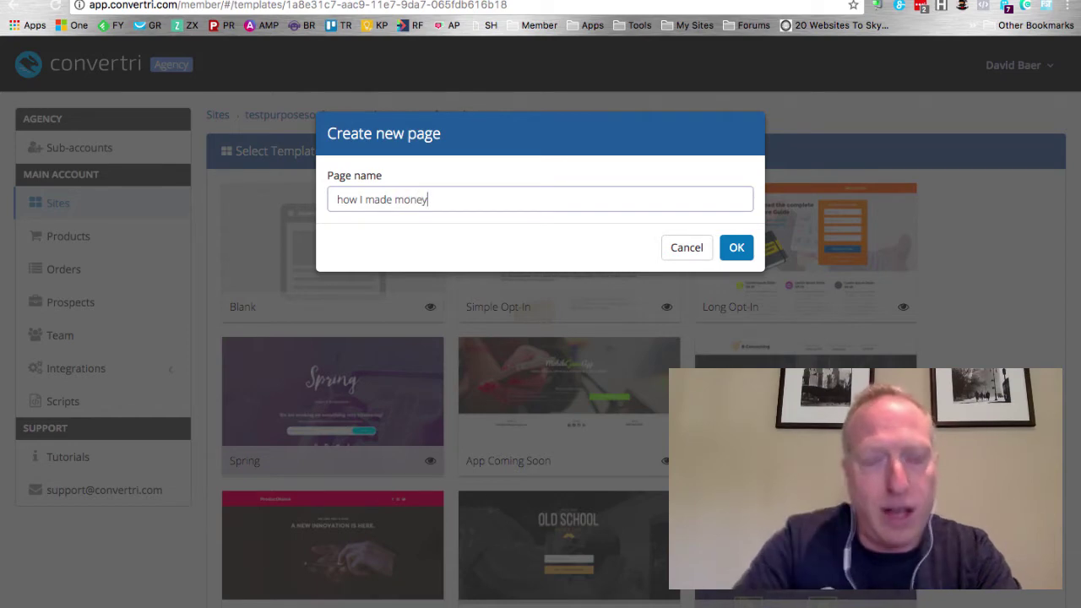
pyautogui.click(736, 246)
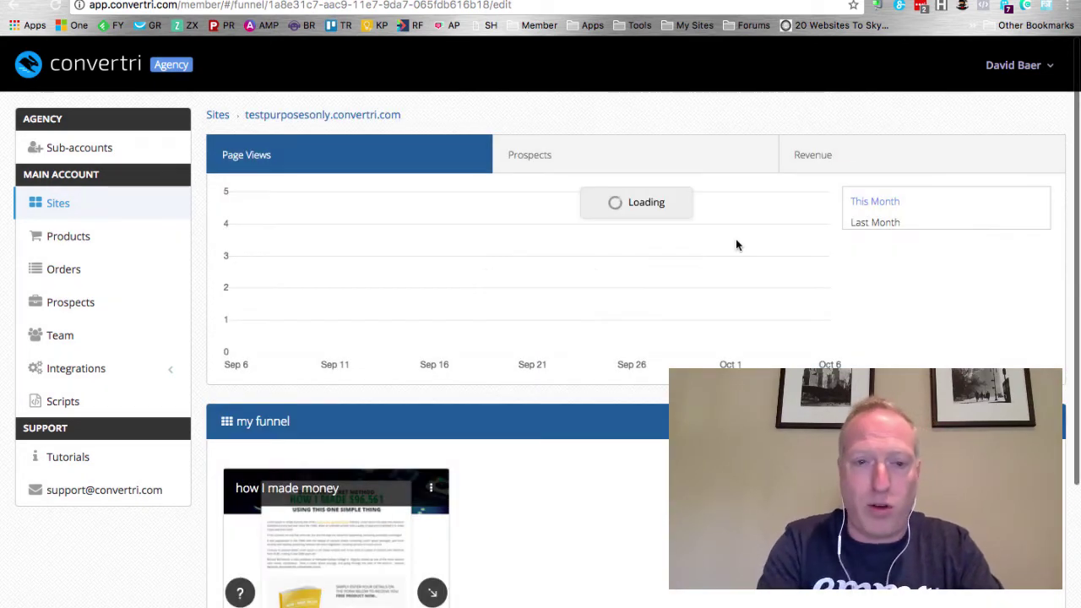
pyautogui.scroll(-3, 451, 386)
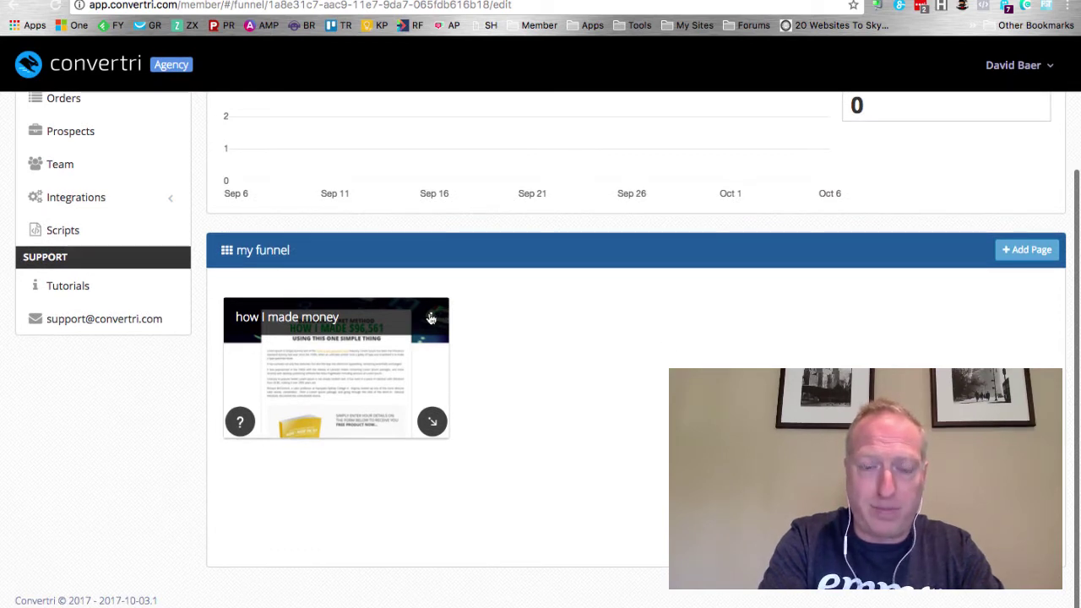
# - Open the how I made money page in the editor and select the DISCOVER SECRET METHOD line
pyautogui.click(391, 332)
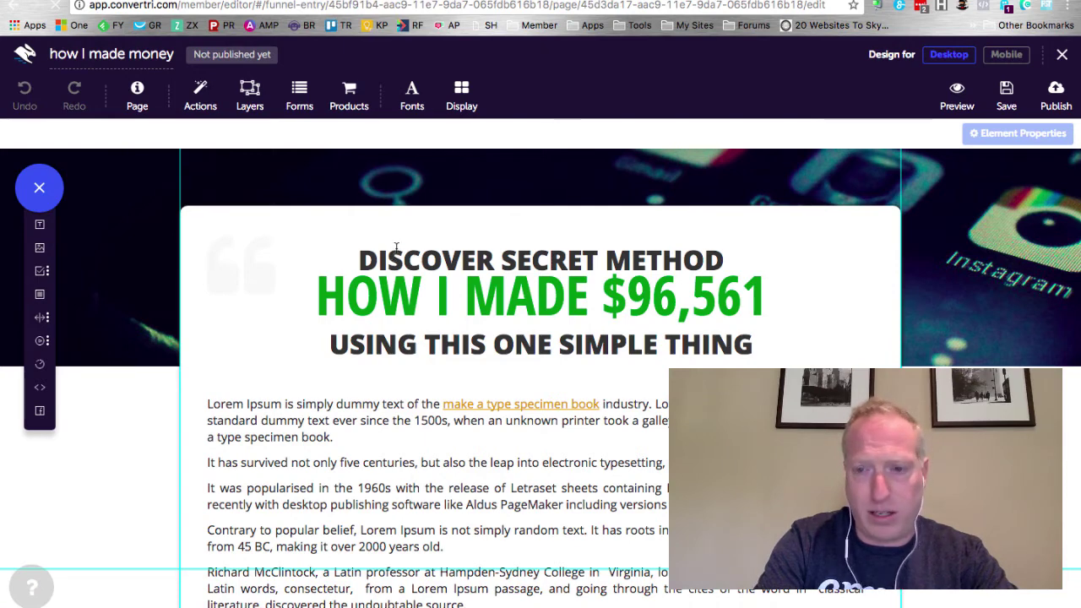
pyautogui.click(396, 248)
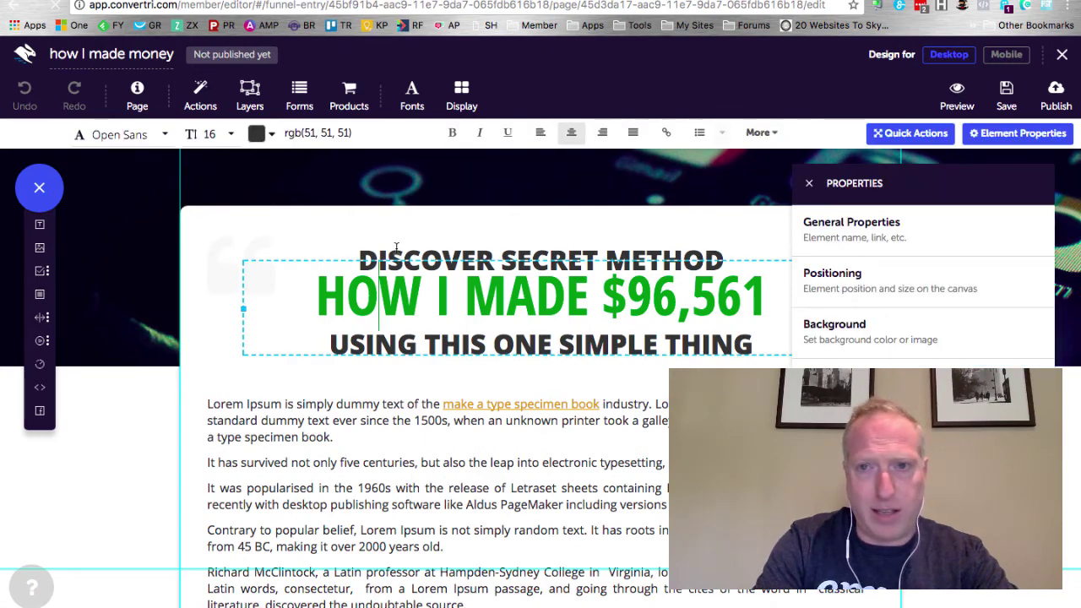
pyautogui.click(397, 248)
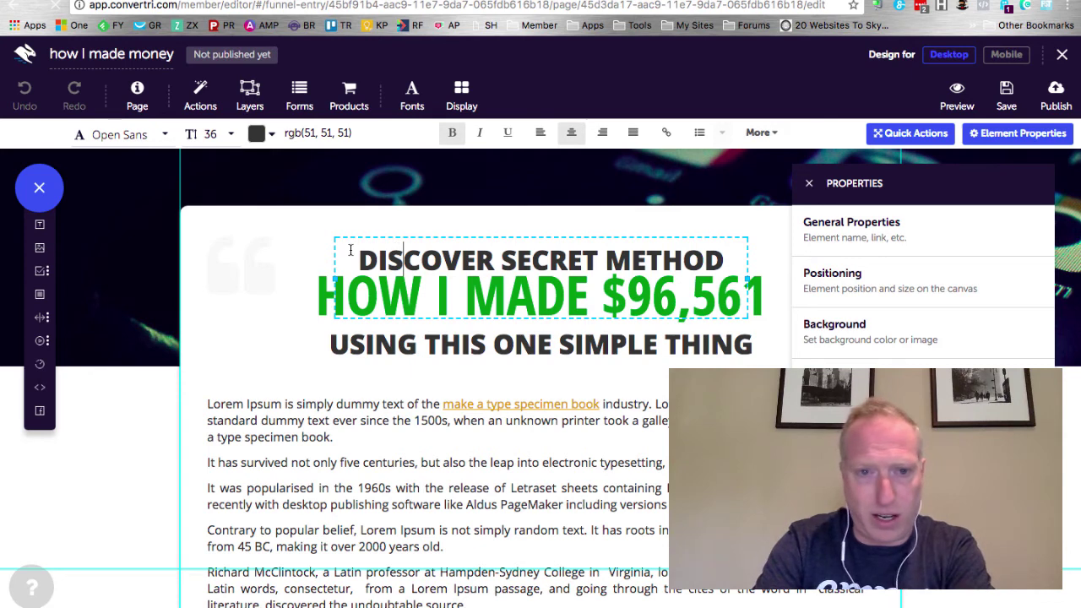
pyautogui.click(349, 326)
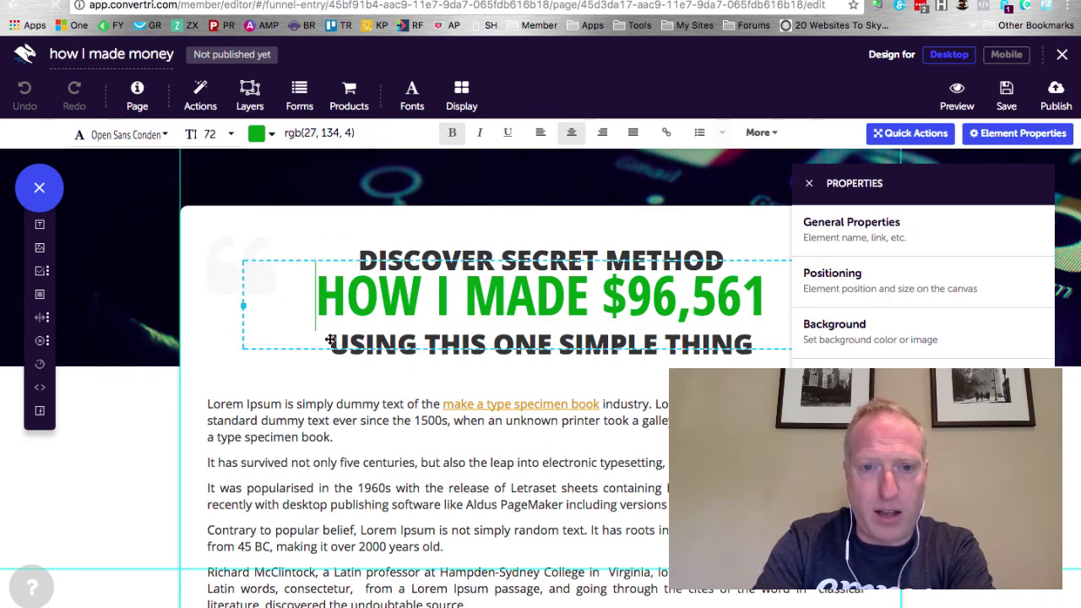
pyautogui.click(361, 250)
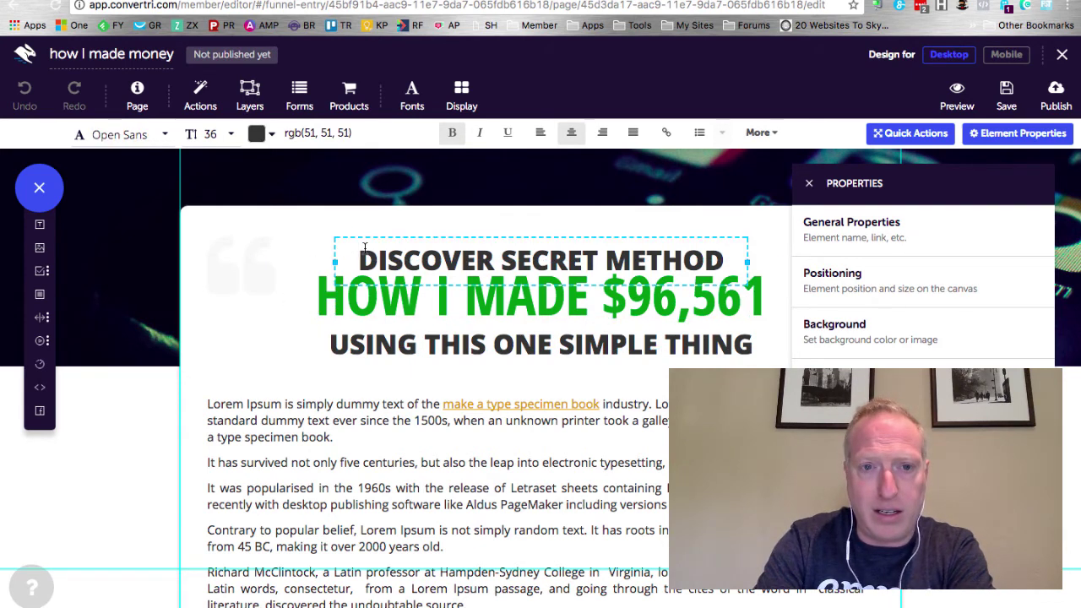
pyautogui.hotkey('shift', 'End')
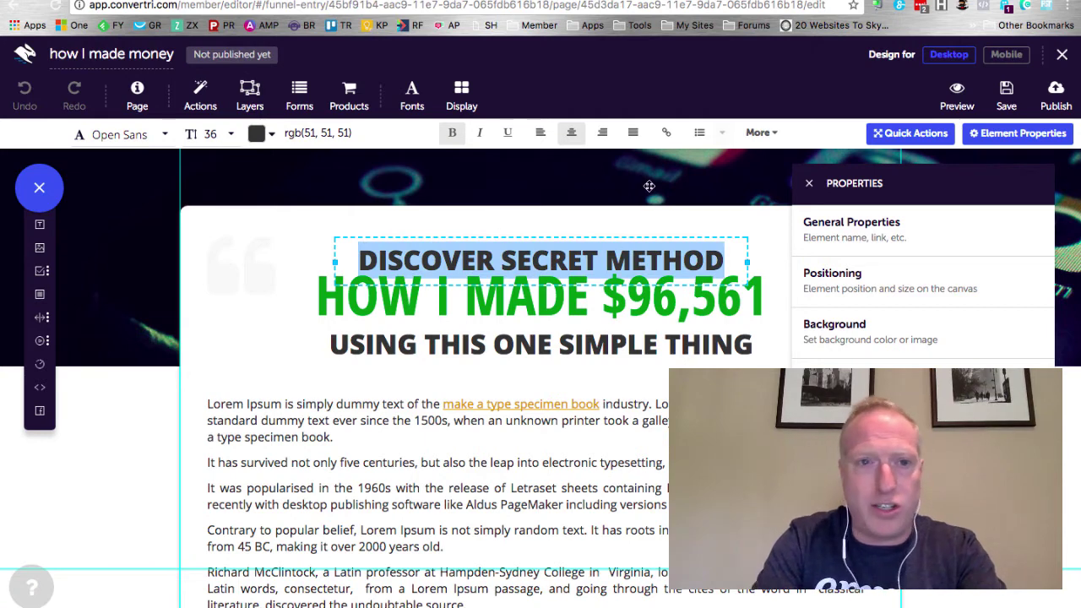
# - Colour the headline bright red rgb(210,0,0) and move the green HOW I MADE $96,561 line lower
pyautogui.click(258, 135)
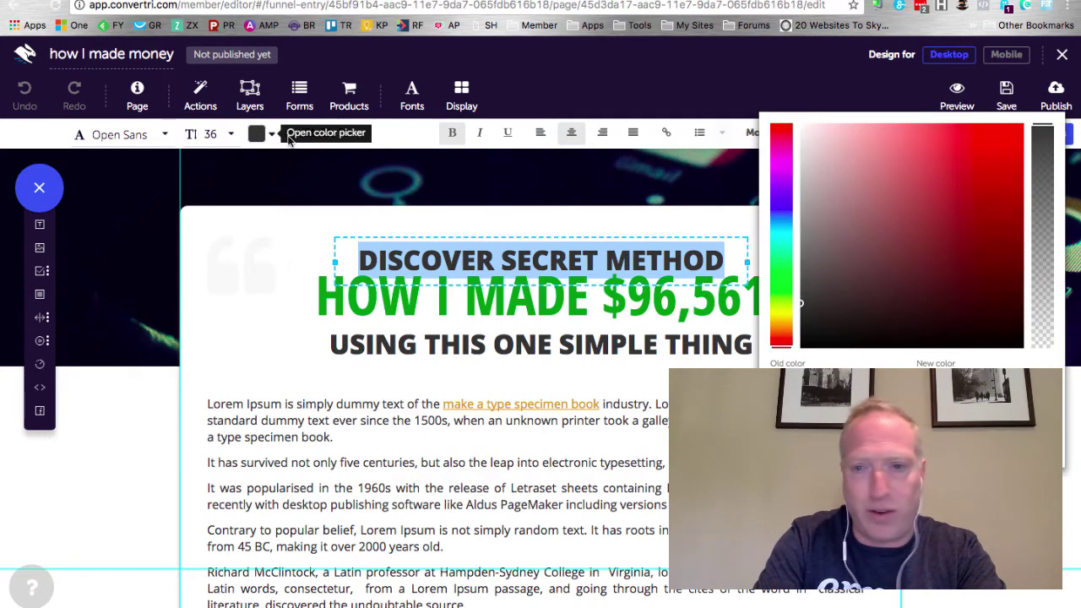
pyautogui.click(1005, 176)
pyautogui.moveTo(1004, 176); pyautogui.dragTo(1023, 163)
pyautogui.click(290, 344)
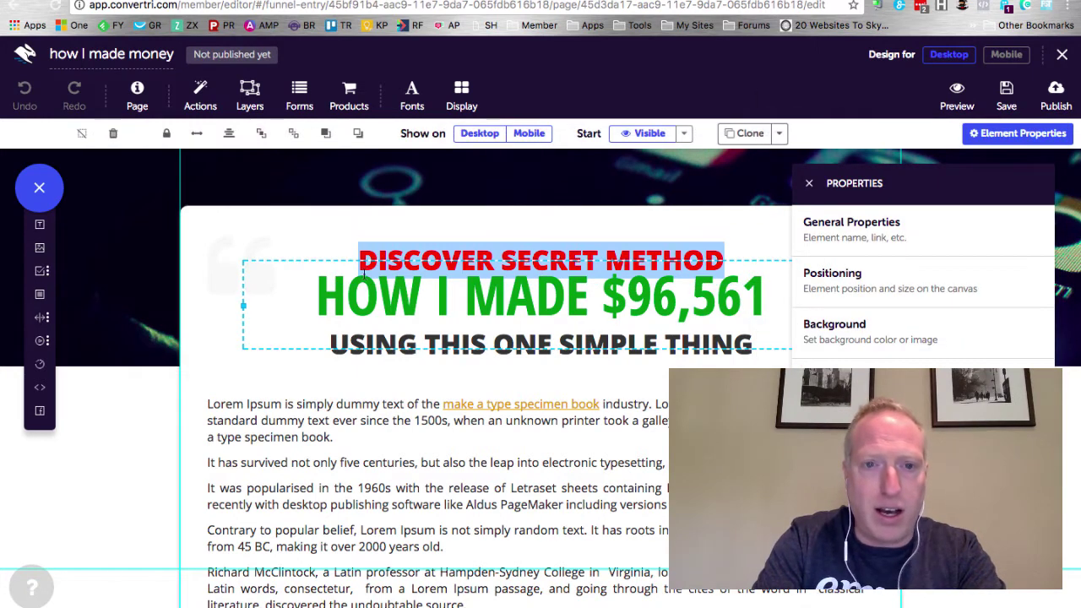
pyautogui.tripleClick(343, 297)
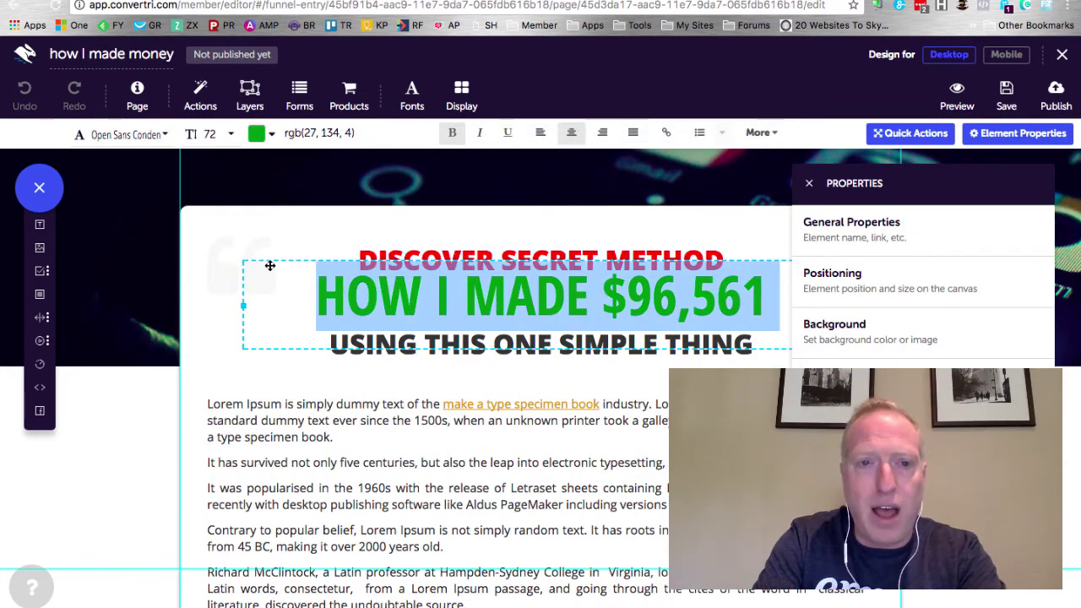
pyautogui.moveTo(268, 265)
pyautogui.mouseDown()
pyautogui.moveTo(237, 314)
pyautogui.moveTo(238, 365)
pyautogui.moveTo(270, 447)
pyautogui.moveTo(200, 314)
pyautogui.moveTo(338, 242)
pyautogui.moveTo(278, 217)
pyautogui.moveTo(194, 274)
pyautogui.moveTo(307, 352)
pyautogui.moveTo(338, 355)
pyautogui.moveTo(280, 249)
pyautogui.moveTo(237, 268)
pyautogui.moveTo(279, 265)
pyautogui.moveTo(261, 283)
pyautogui.mouseUp()
# - Delete the old yellow book image beside the opt-in form
pyautogui.click(220, 361)
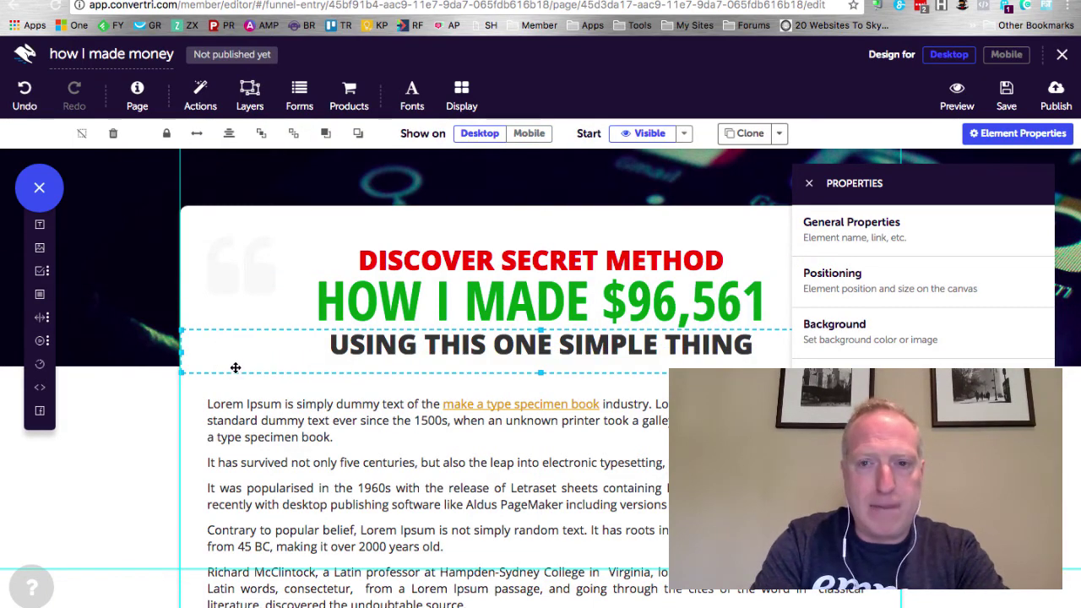
pyautogui.scroll(-10, 388, 442)
pyautogui.scroll(3, 391, 442)
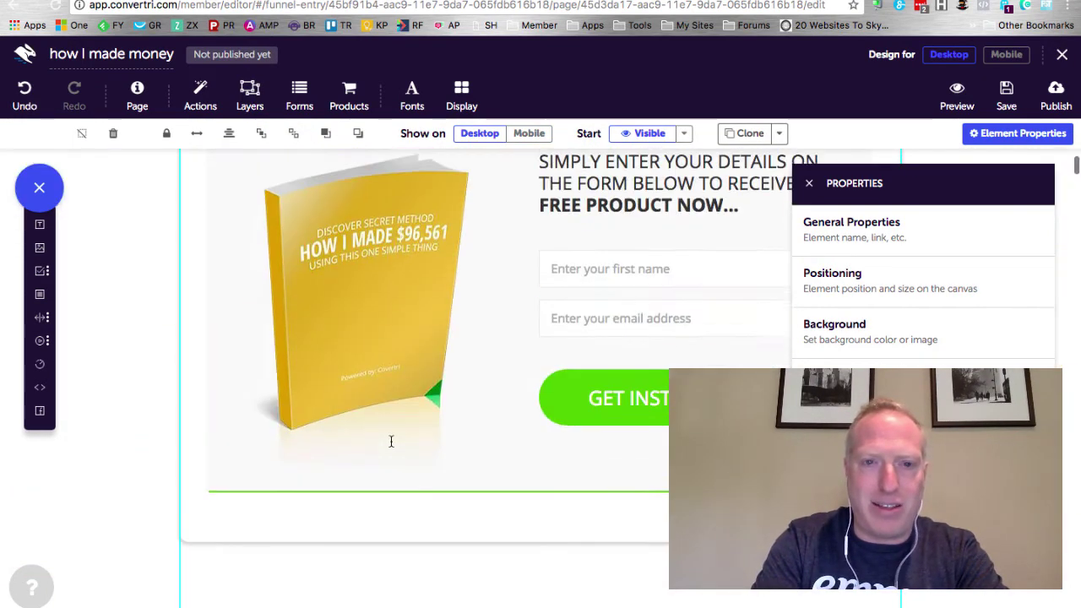
pyautogui.moveTo(363, 332)
pyautogui.mouseDown()
pyautogui.moveTo(351, 325)
pyautogui.moveTo(398, 284)
pyautogui.moveTo(349, 317)
pyautogui.mouseUp()
pyautogui.press('Delete')
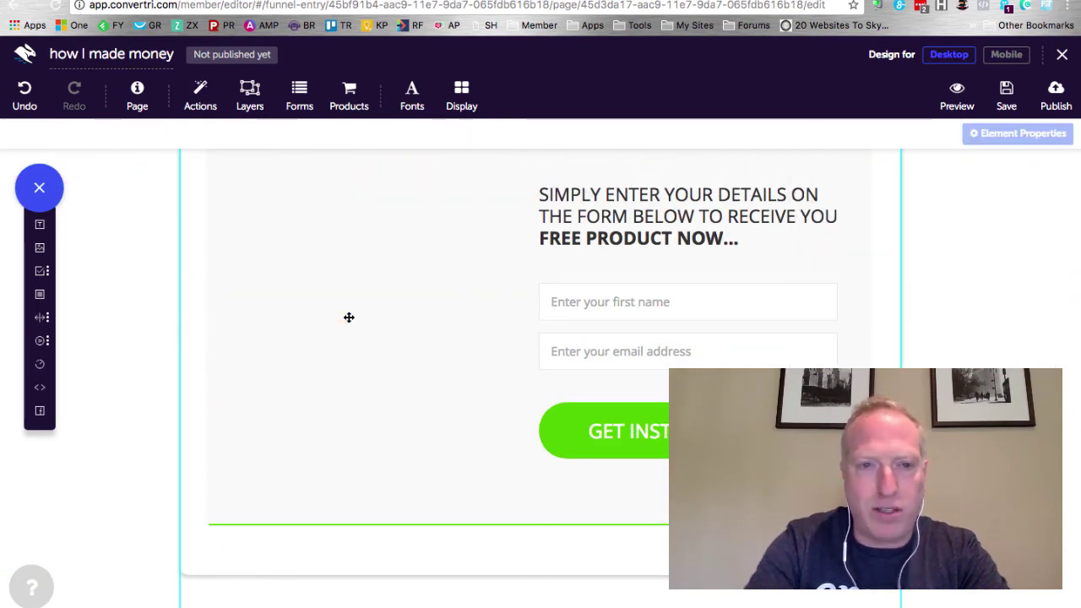
# - Add an Image element with the uploaded Your First Info Product.png and nudge it left
pyautogui.click(40, 250)
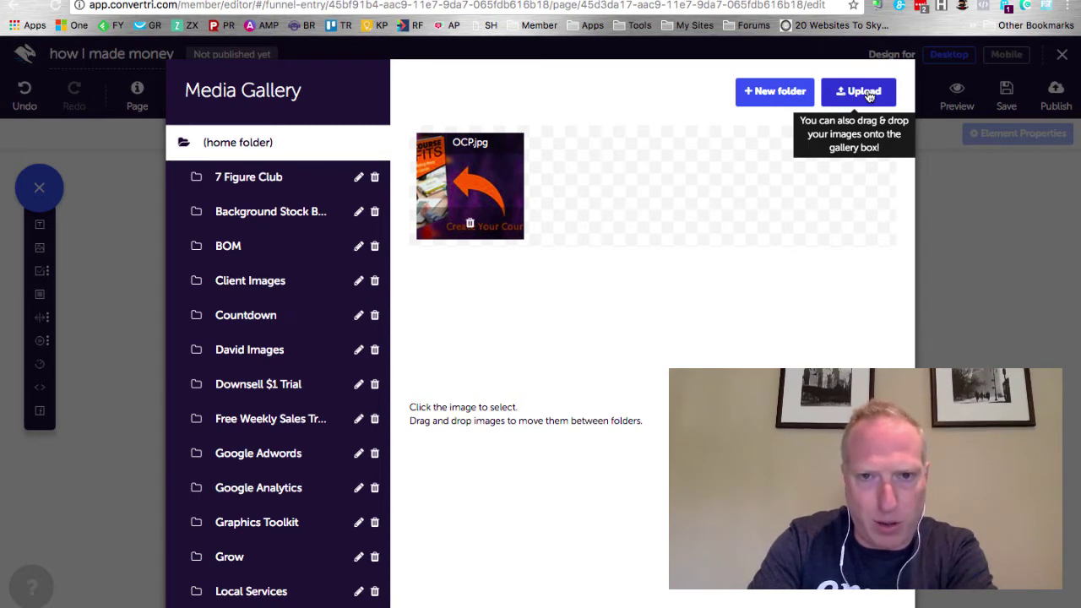
pyautogui.click(868, 94)
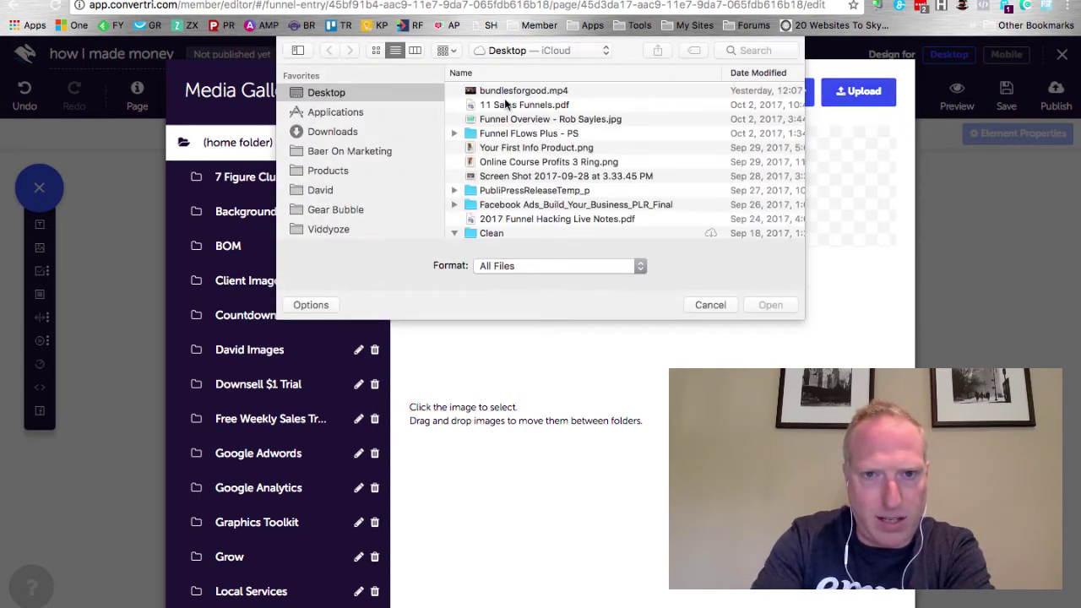
pyautogui.doubleClick(490, 147)
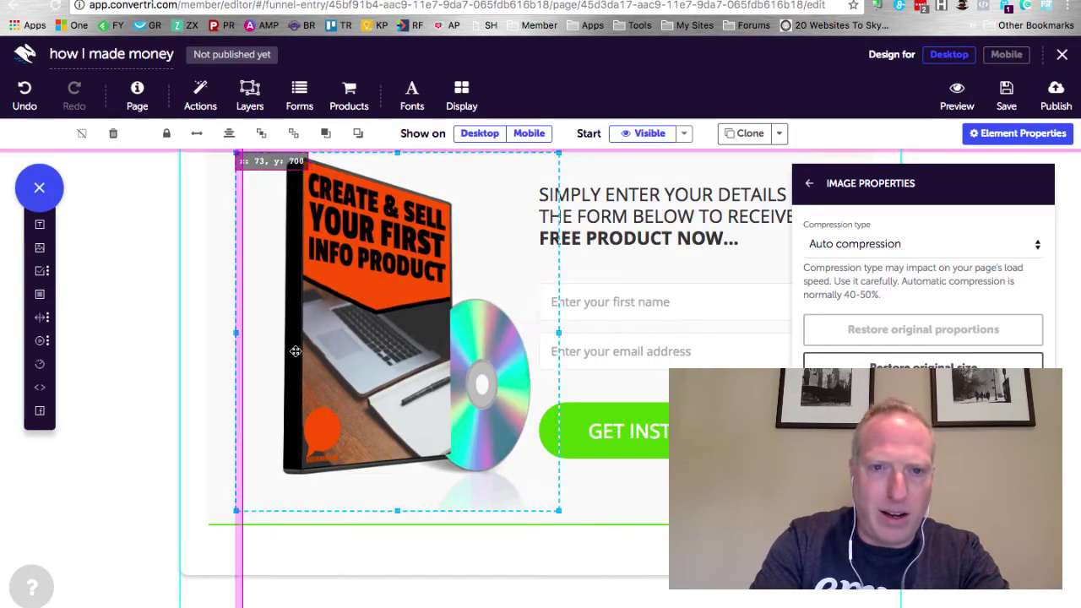
pyautogui.moveTo(295, 351); pyautogui.dragTo(254, 350)
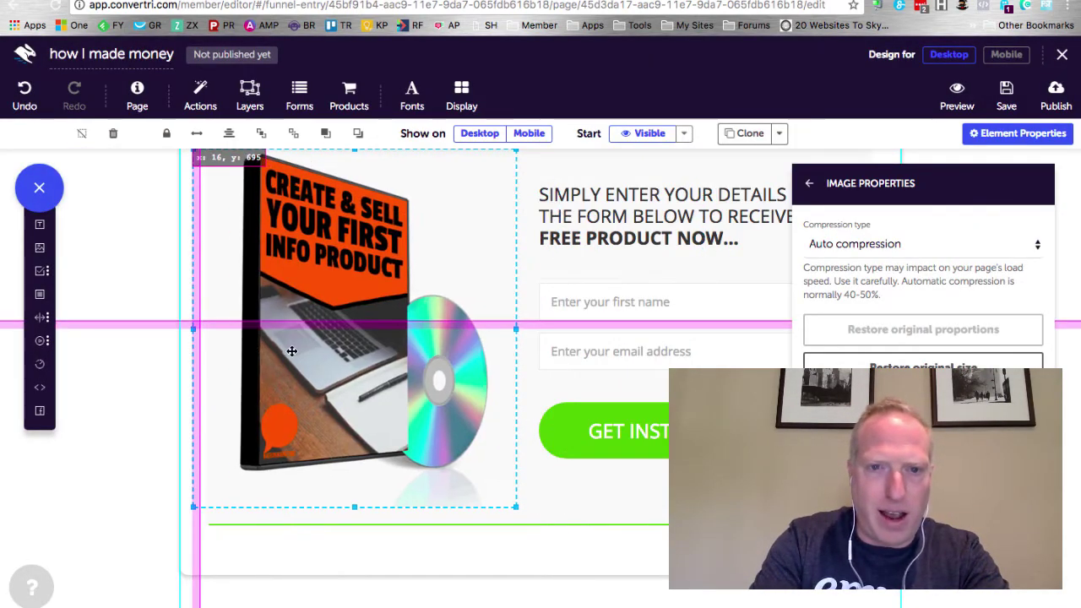
pyautogui.click(137, 478)
pyautogui.scroll(3, 137, 477)
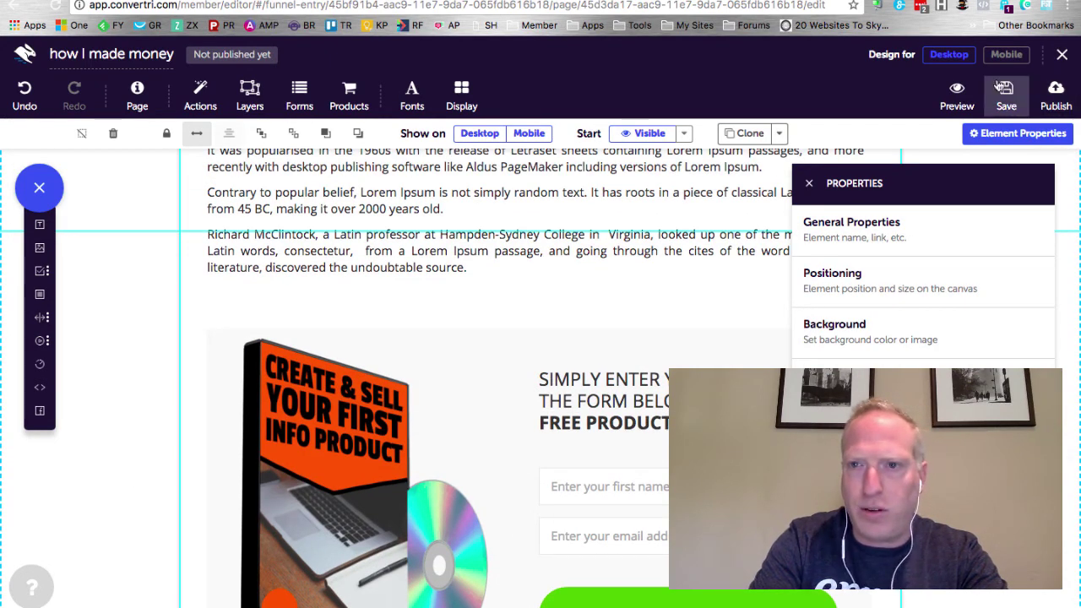
pyautogui.click(957, 95)
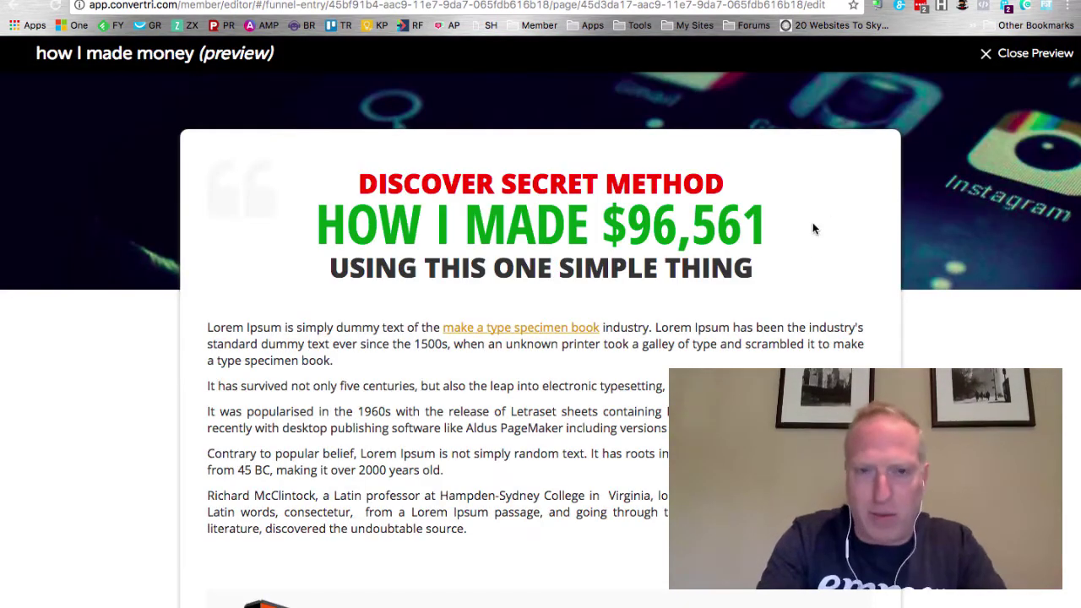
pyautogui.scroll(-10, 803, 246)
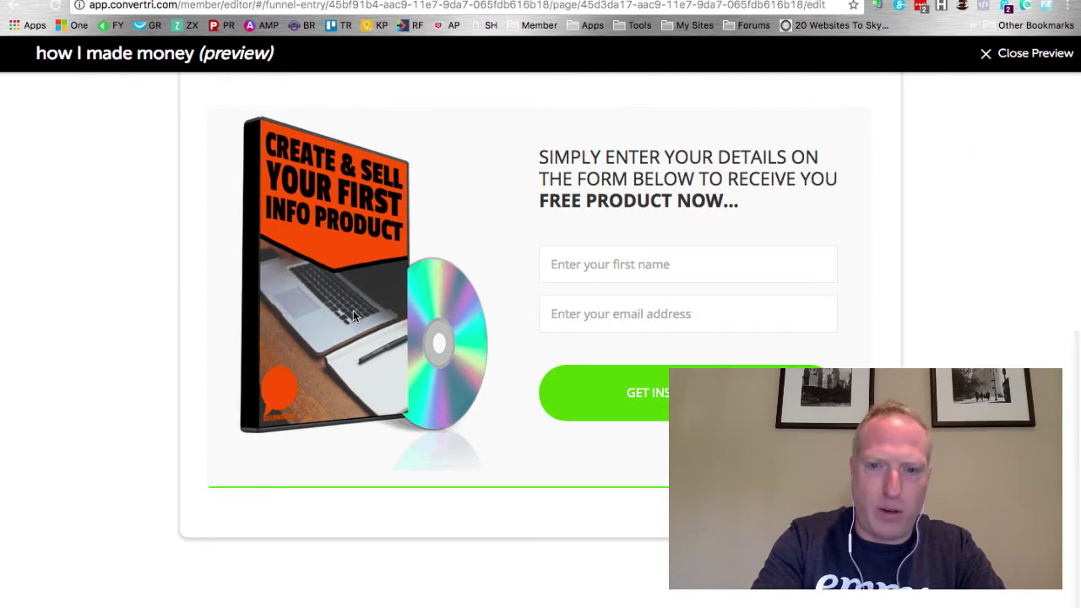
pyautogui.scroll(10, 353, 311)
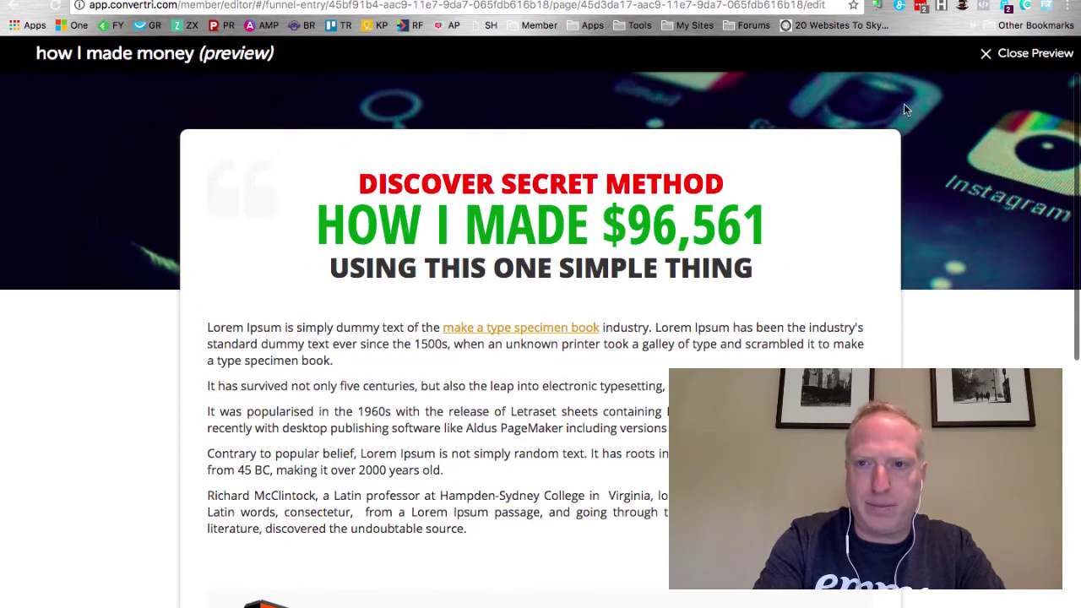
pyautogui.click(1026, 54)
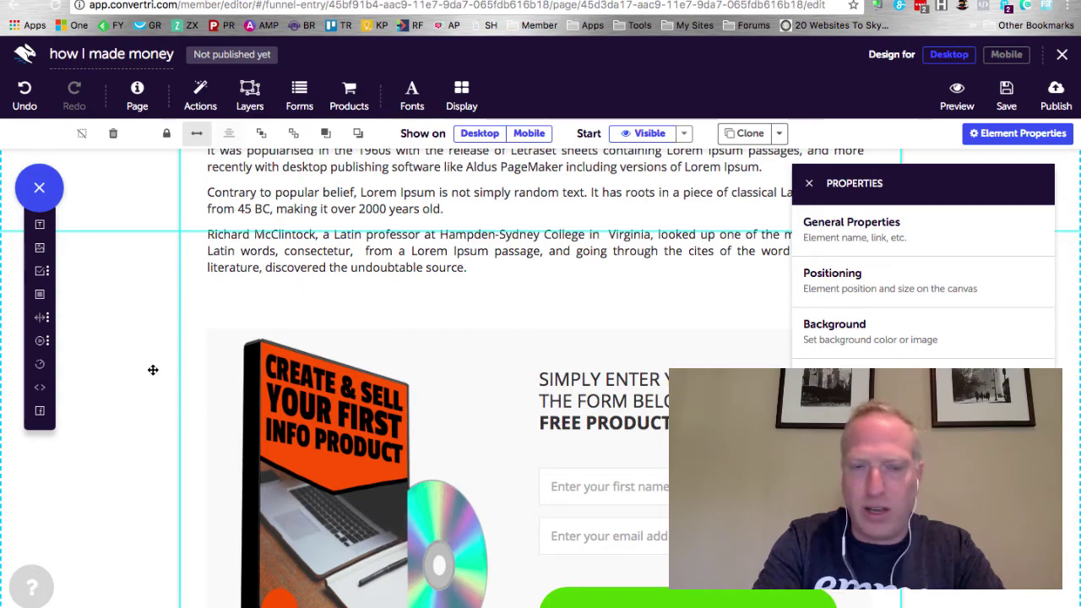
# - Switch Design for to Mobile and select the product image, undoing an accidental shrink
pyautogui.scroll(5, 153, 369)
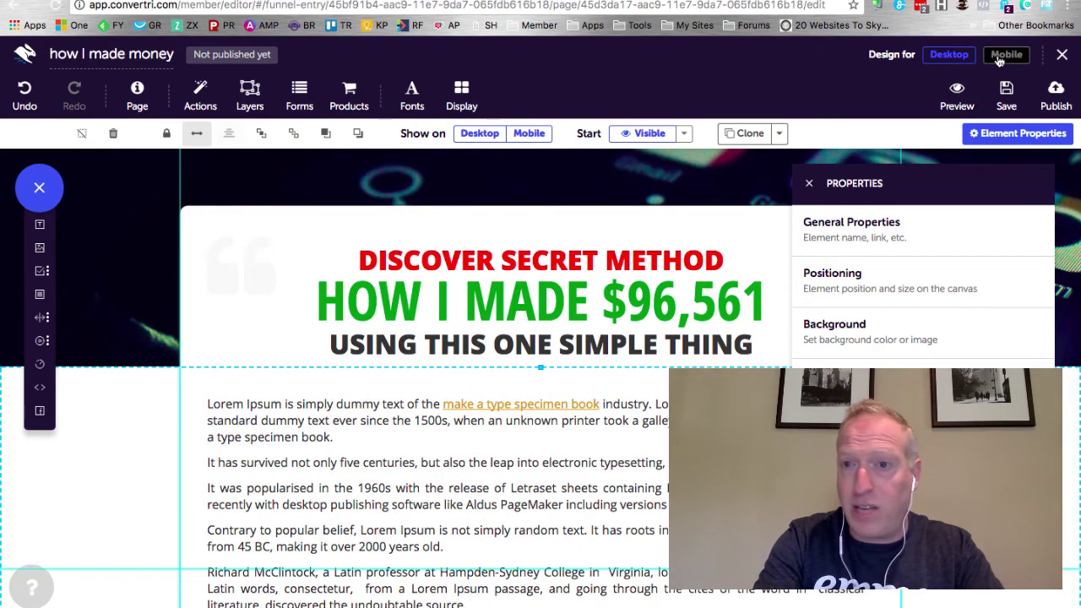
pyautogui.click(999, 60)
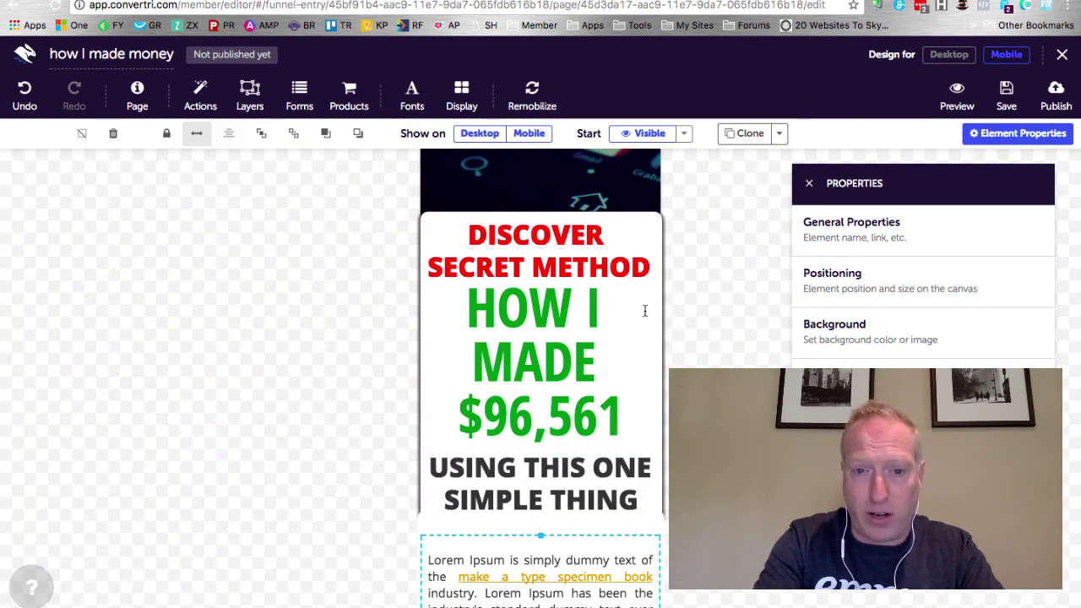
pyautogui.scroll(-5, 645, 309)
pyautogui.scroll(-10, 644, 309)
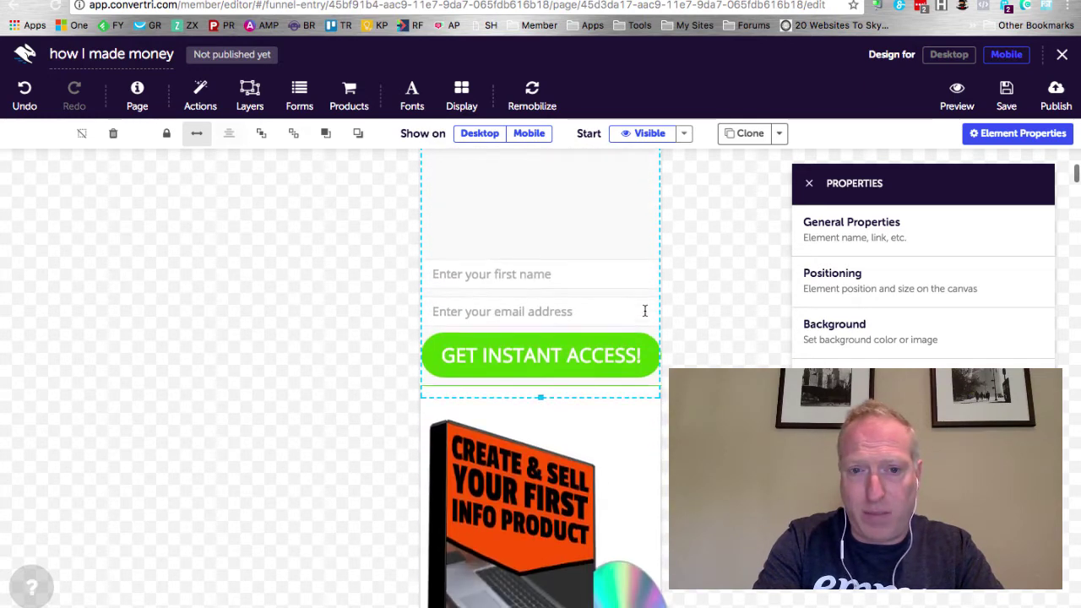
pyautogui.scroll(4, 563, 484)
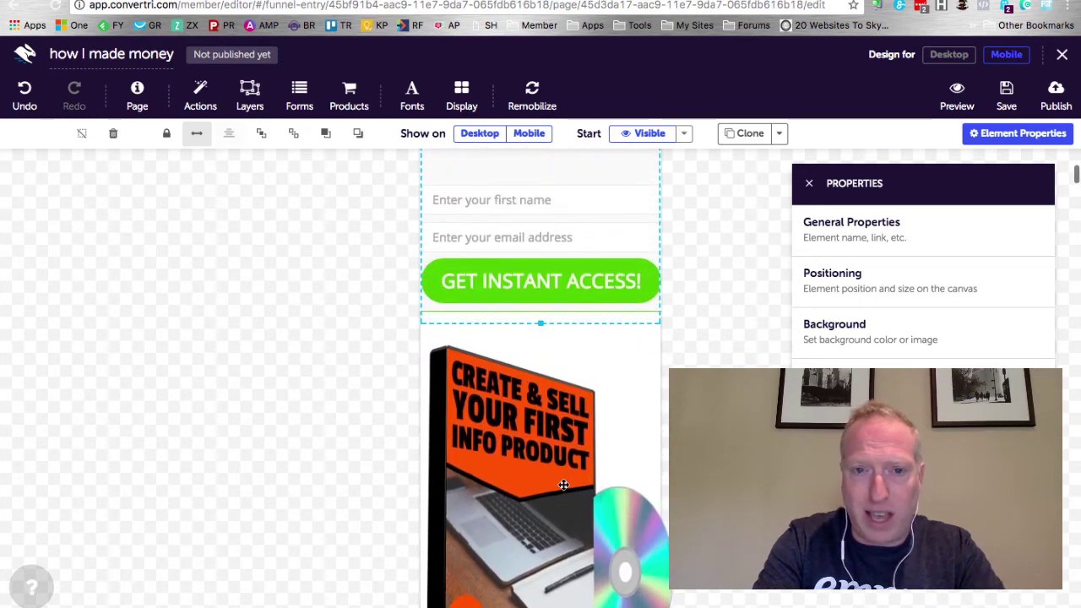
pyautogui.click(473, 409)
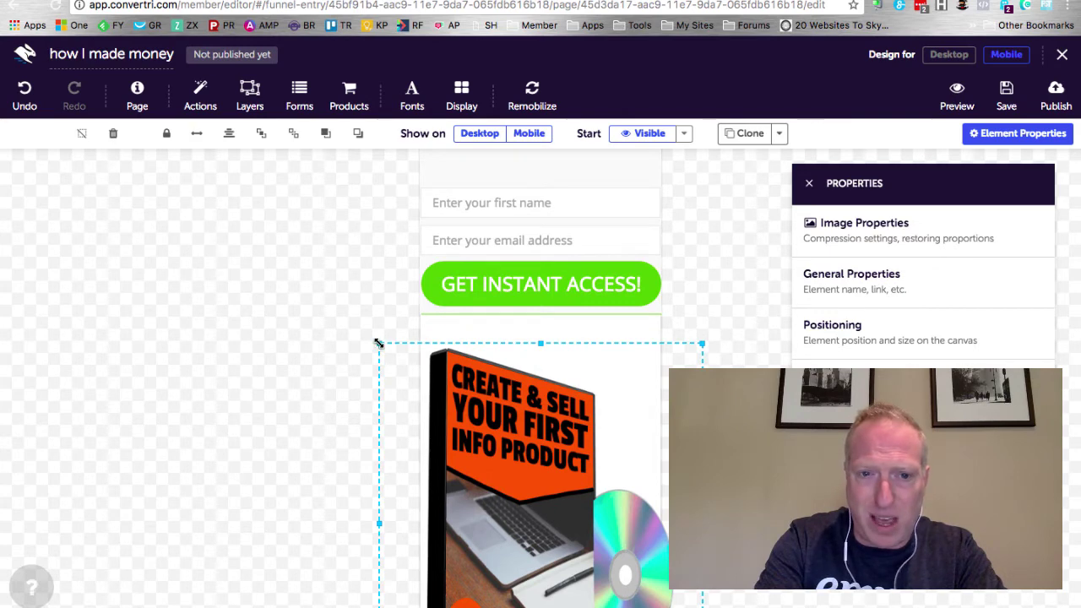
pyautogui.moveTo(378, 343); pyautogui.dragTo(579, 550)
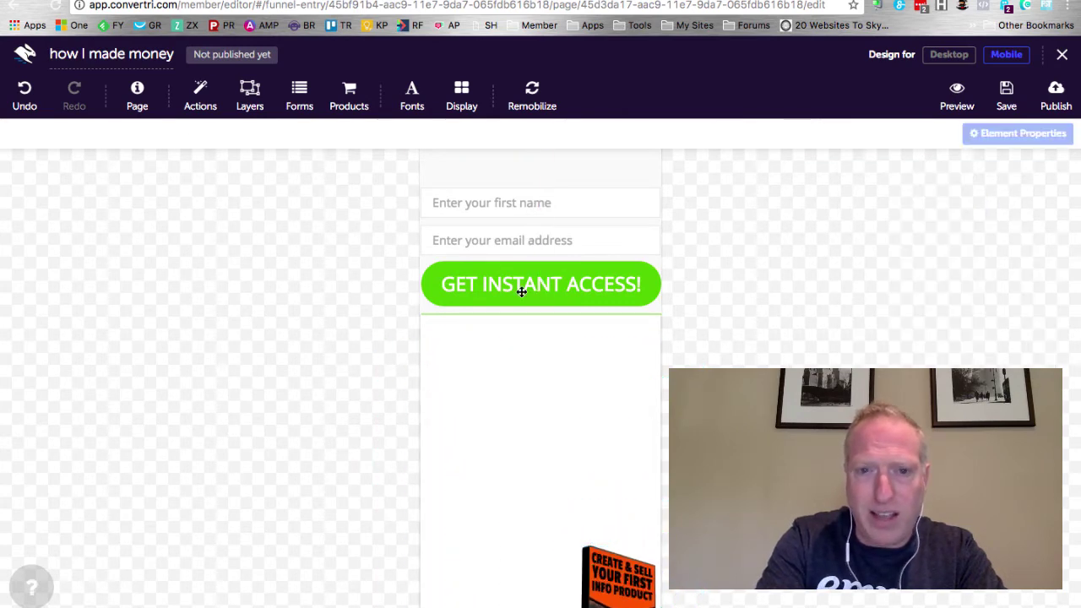
pyautogui.hotkey('ctrl', 'z')
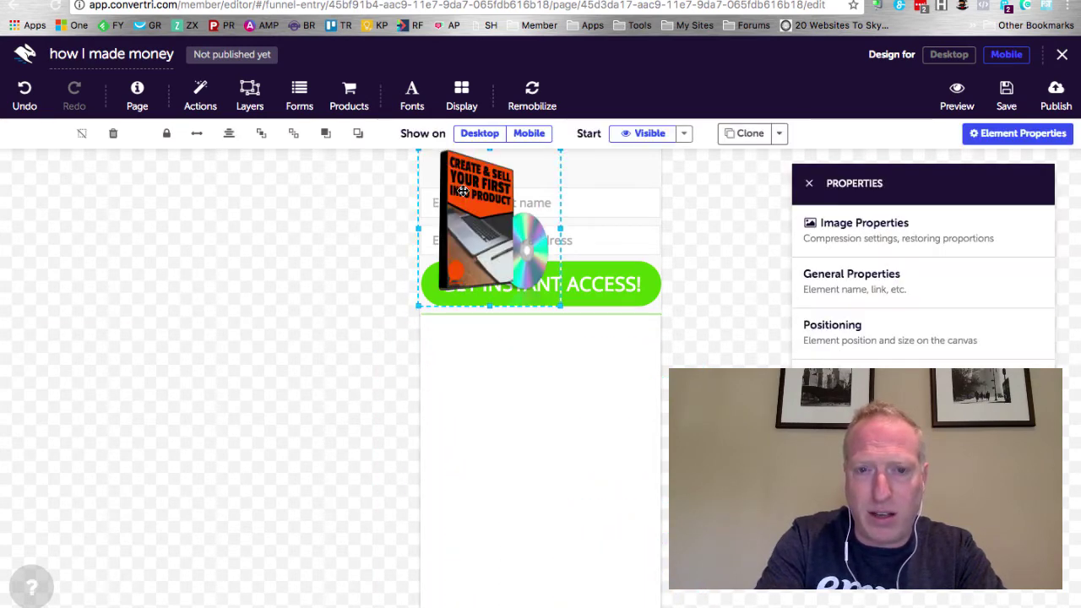
# - Move the product image below the opt-in heading, just above the form fields
pyautogui.scroll(5, 462, 190)
pyautogui.scroll(2, 463, 190)
pyautogui.scroll(-3, 464, 422)
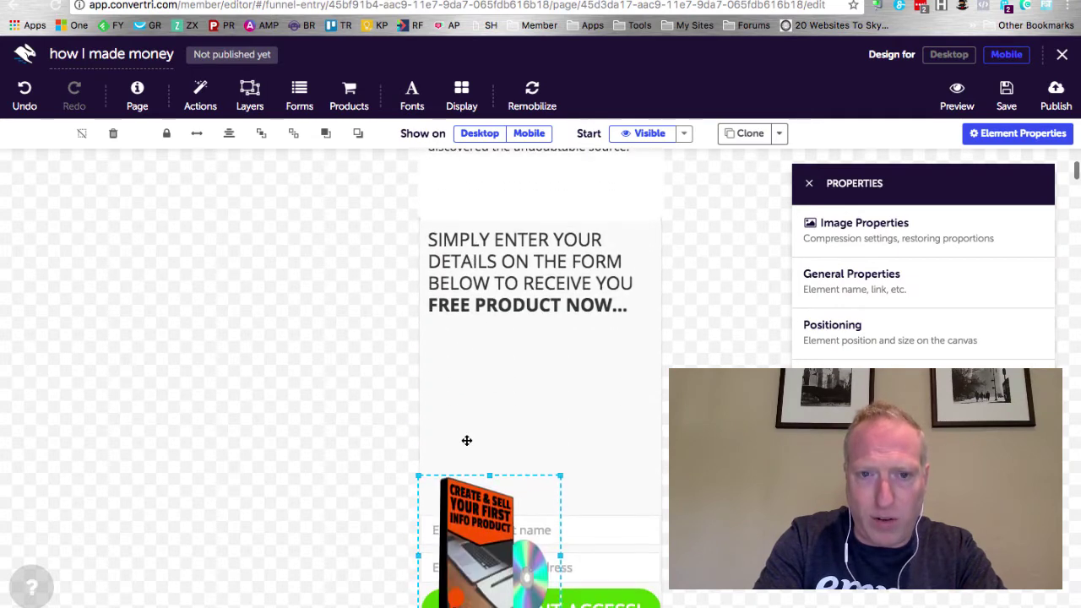
pyautogui.moveTo(470, 539); pyautogui.dragTo(527, 381)
pyautogui.click(296, 437)
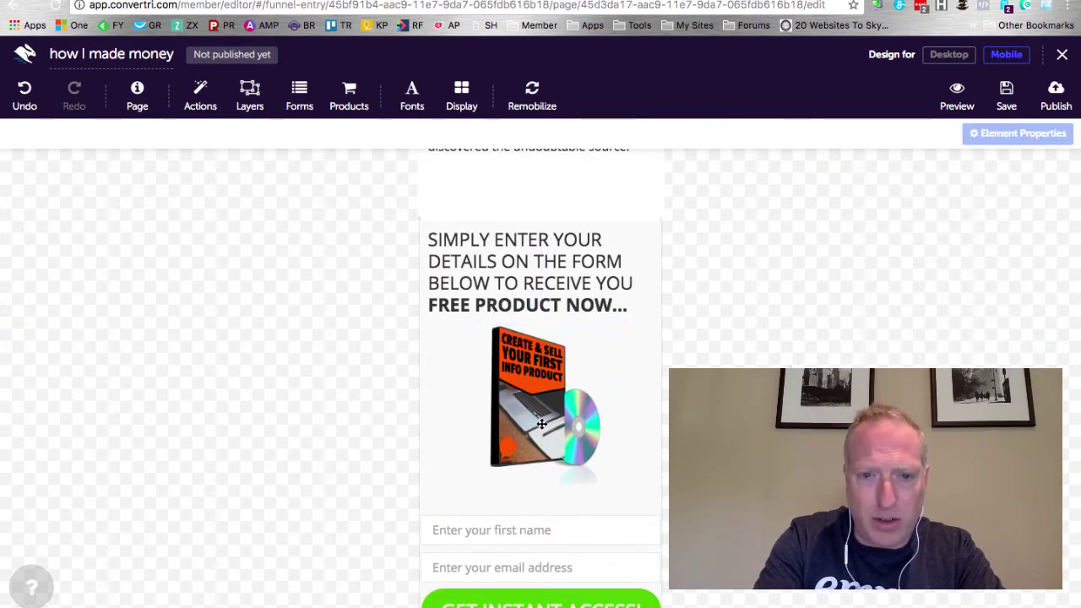
# - Enlarge the product image by its corner handle and centre it horizontally
pyautogui.click(517, 434)
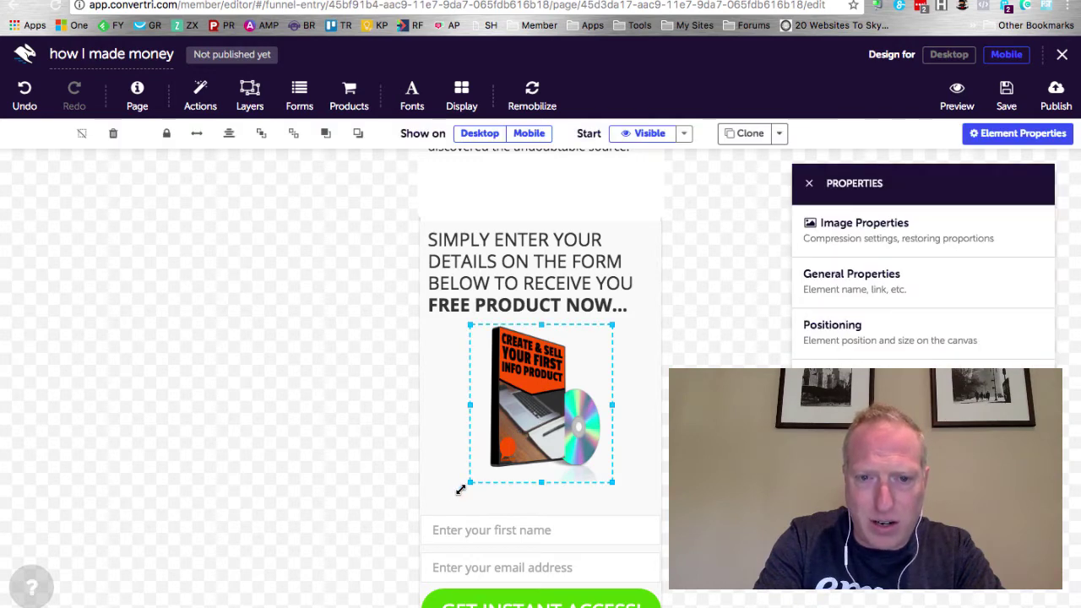
pyautogui.moveTo(454, 493); pyautogui.dragTo(429, 515)
pyautogui.click(387, 500)
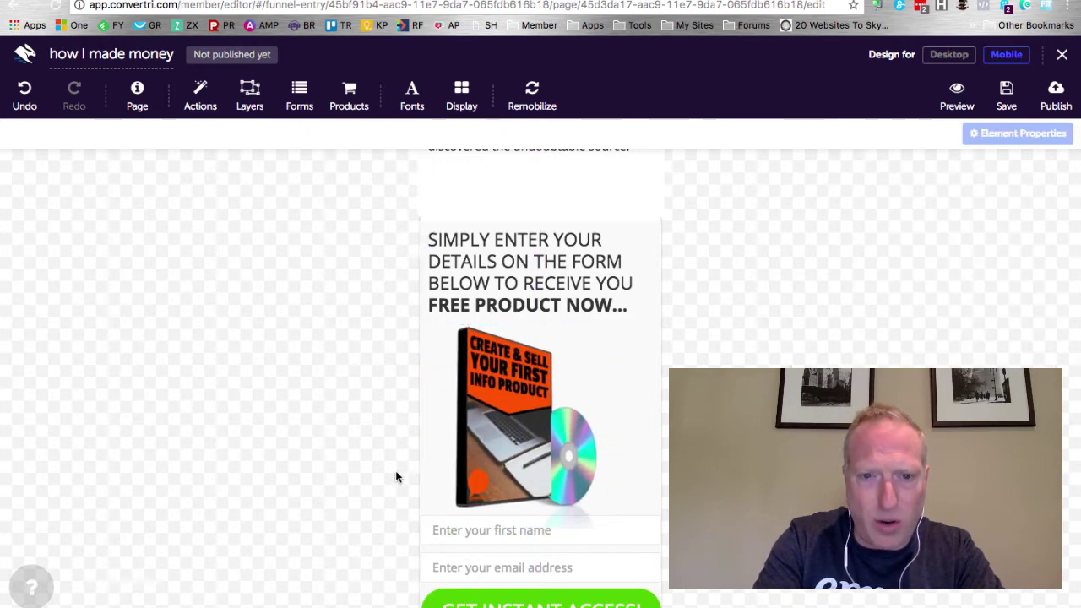
pyautogui.click(494, 449)
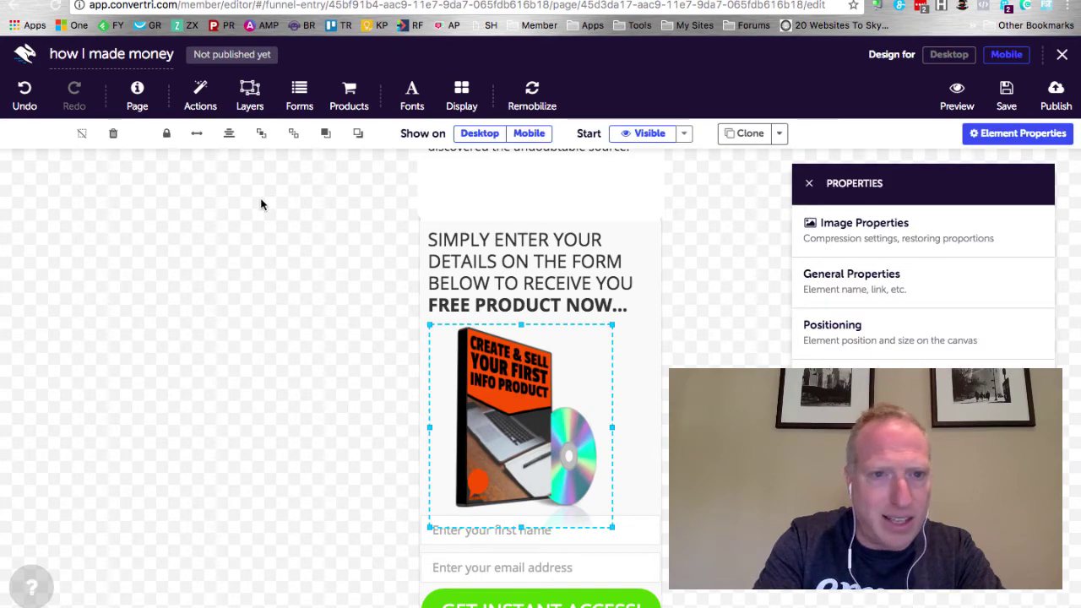
pyautogui.click(228, 133)
pyautogui.click(258, 405)
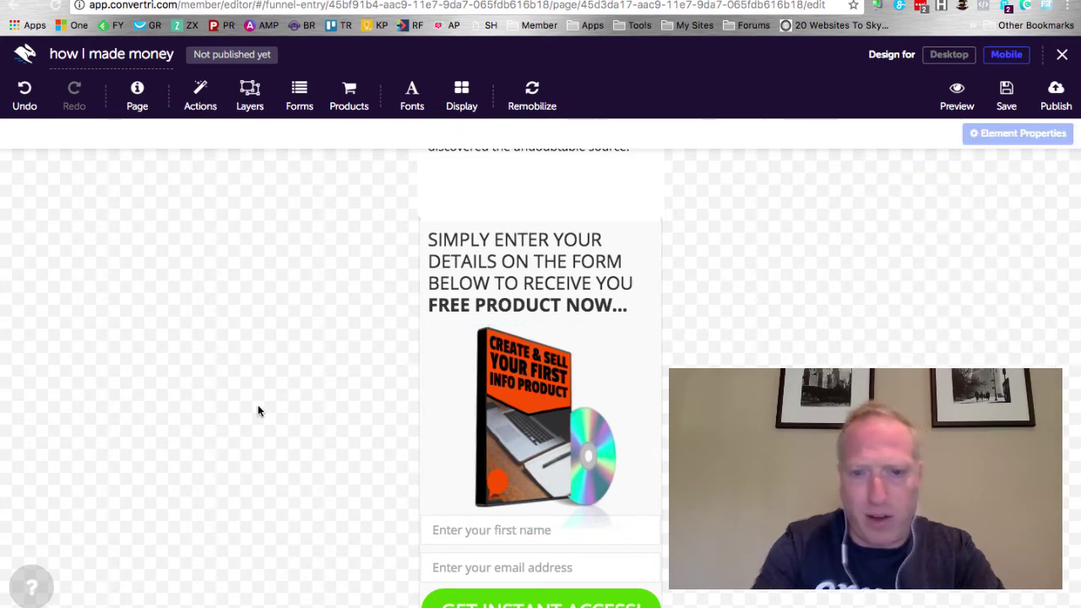
pyautogui.scroll(5, 481, 397)
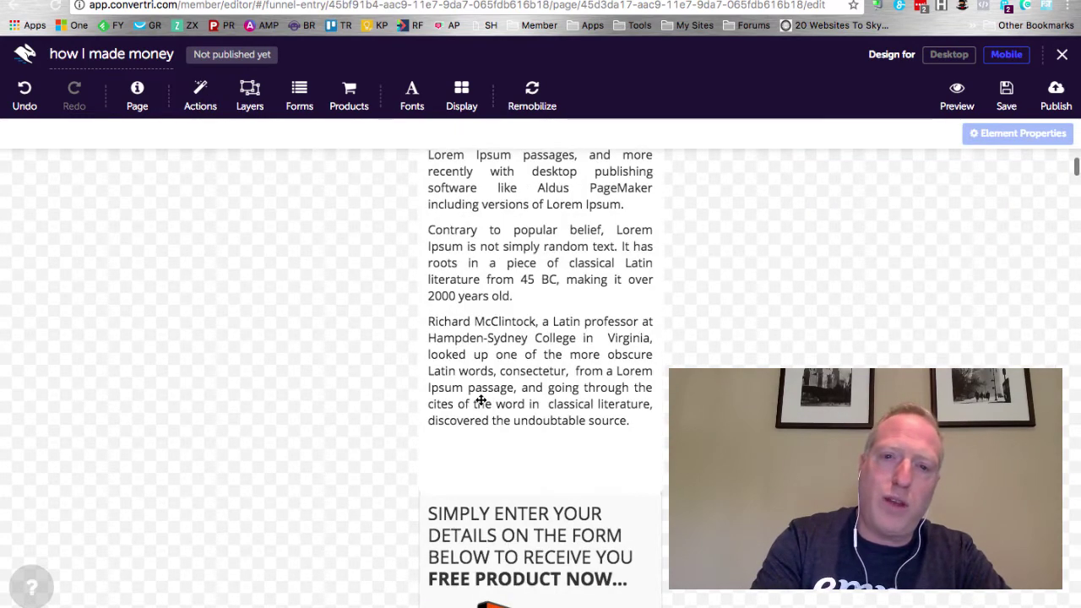
pyautogui.scroll(-1, 481, 397)
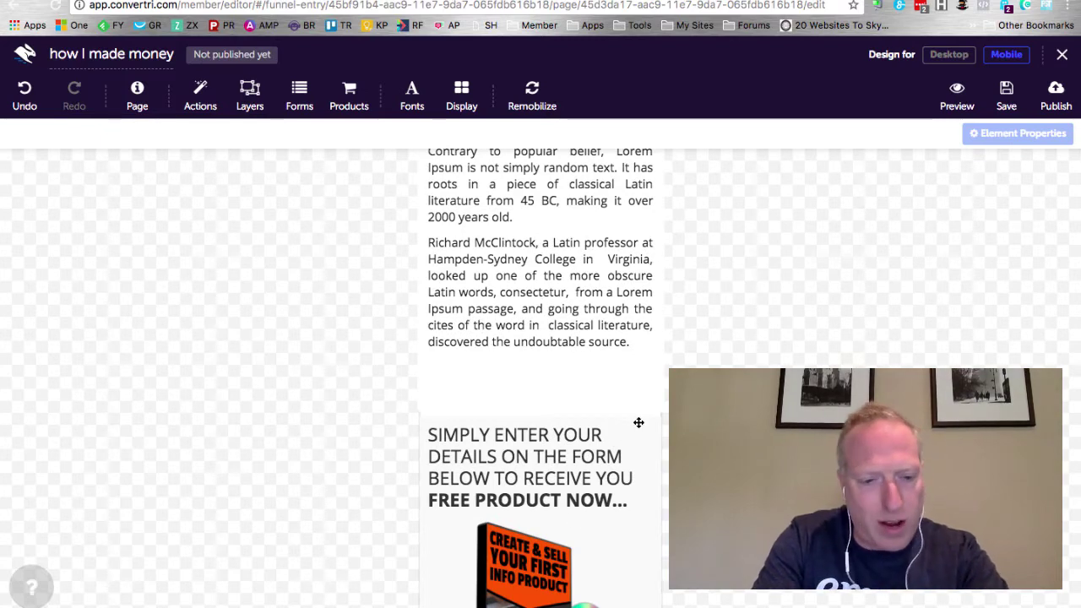
# - Nudge the opt-in heading and the top headline block upward in the mobile layout
pyautogui.moveTo(639, 419); pyautogui.dragTo(637, 369)
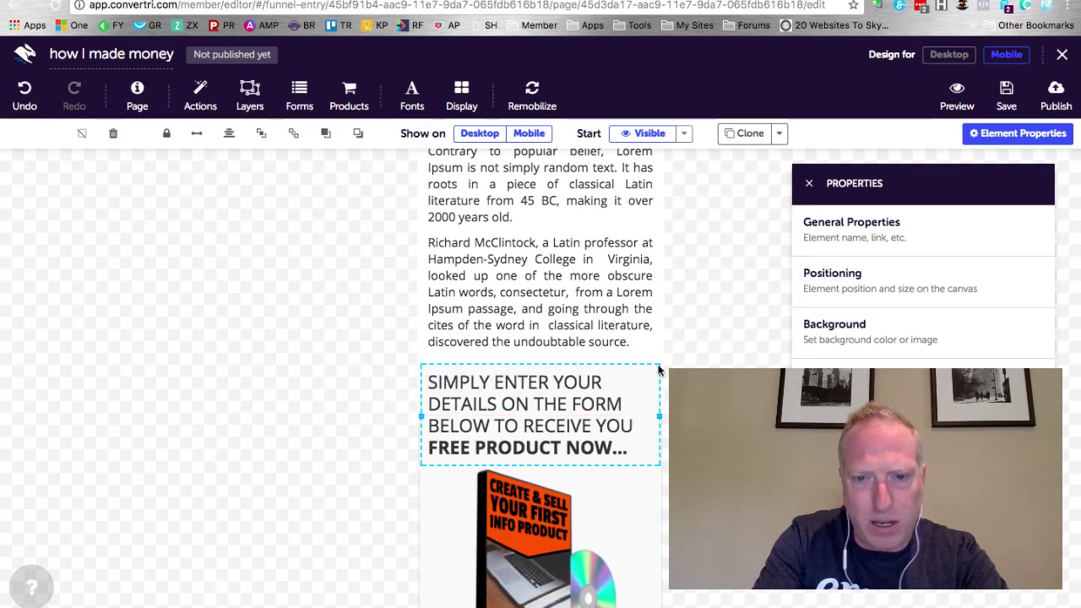
pyautogui.click(724, 366)
pyautogui.scroll(10, 724, 366)
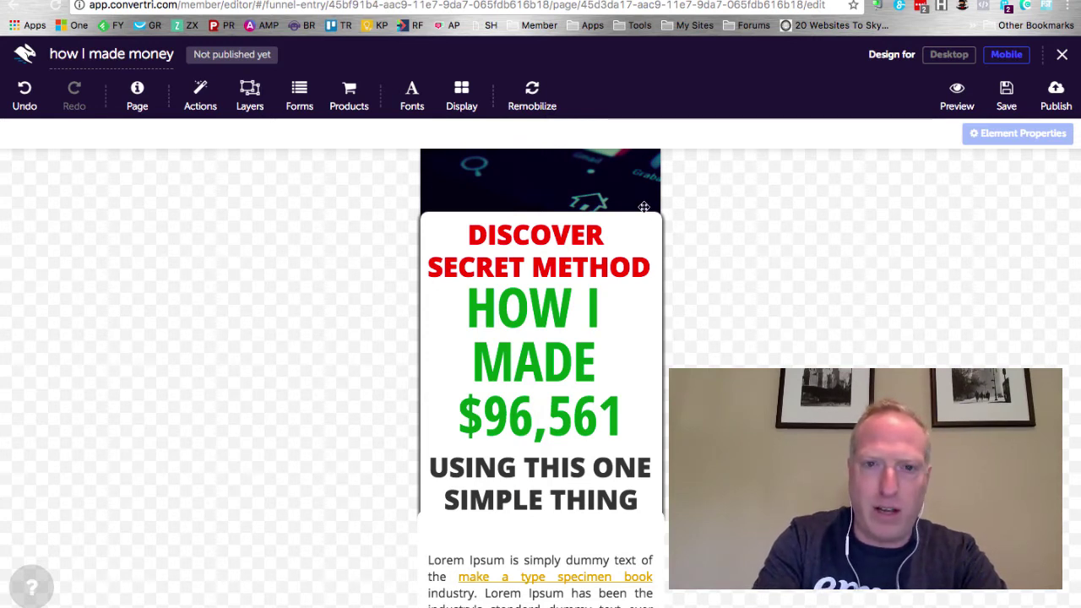
pyautogui.moveTo(644, 183); pyautogui.dragTo(638, 180)
pyautogui.click(712, 236)
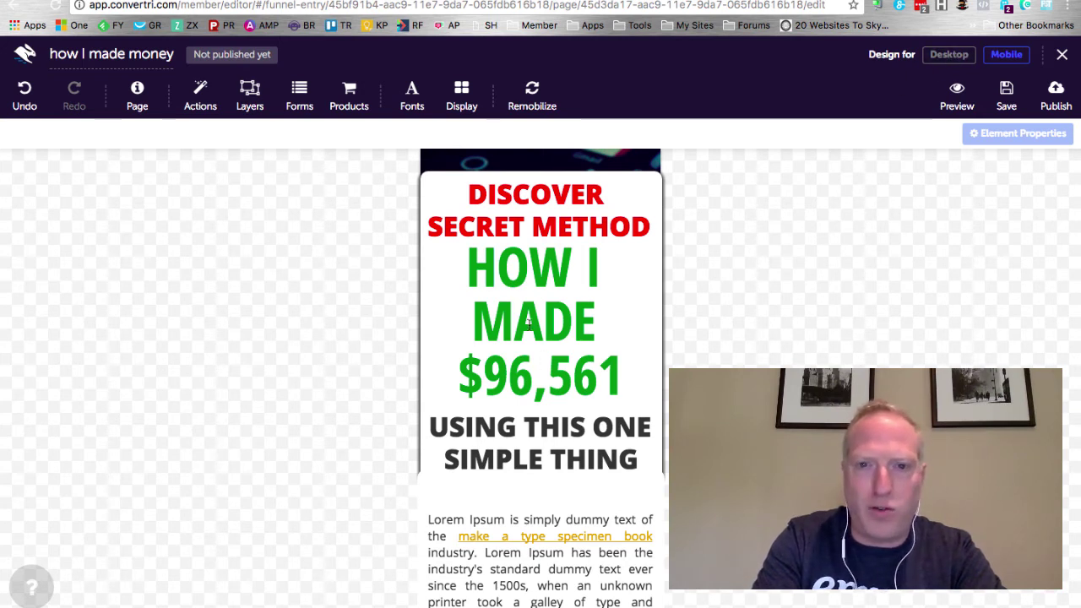
# - Toggle Show on Mobile off and back on for the DISCOVER SECRET METHOD headline
pyautogui.click(486, 212)
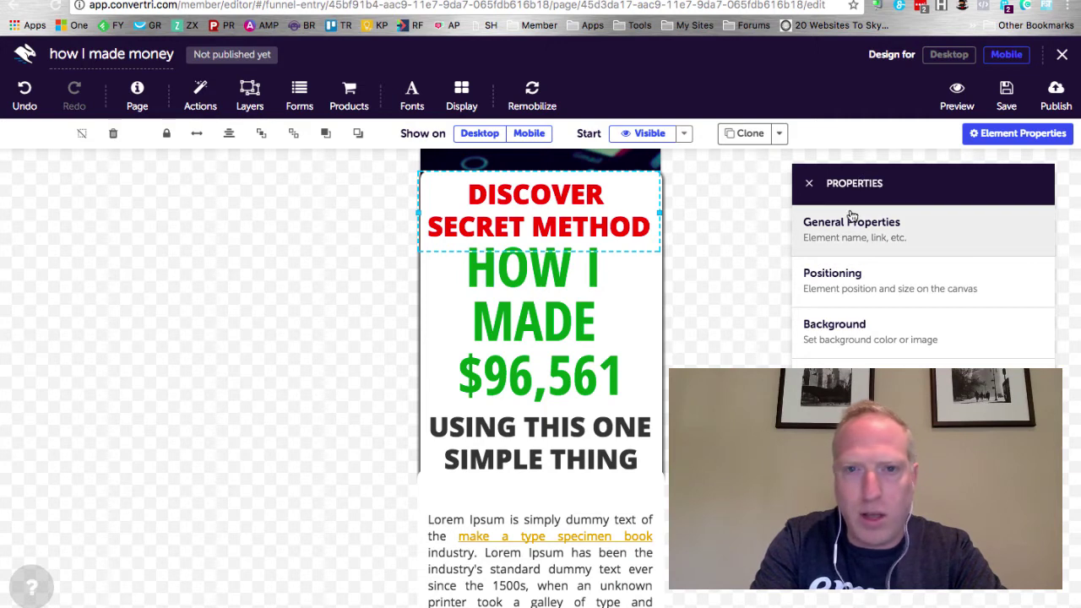
pyautogui.click(532, 133)
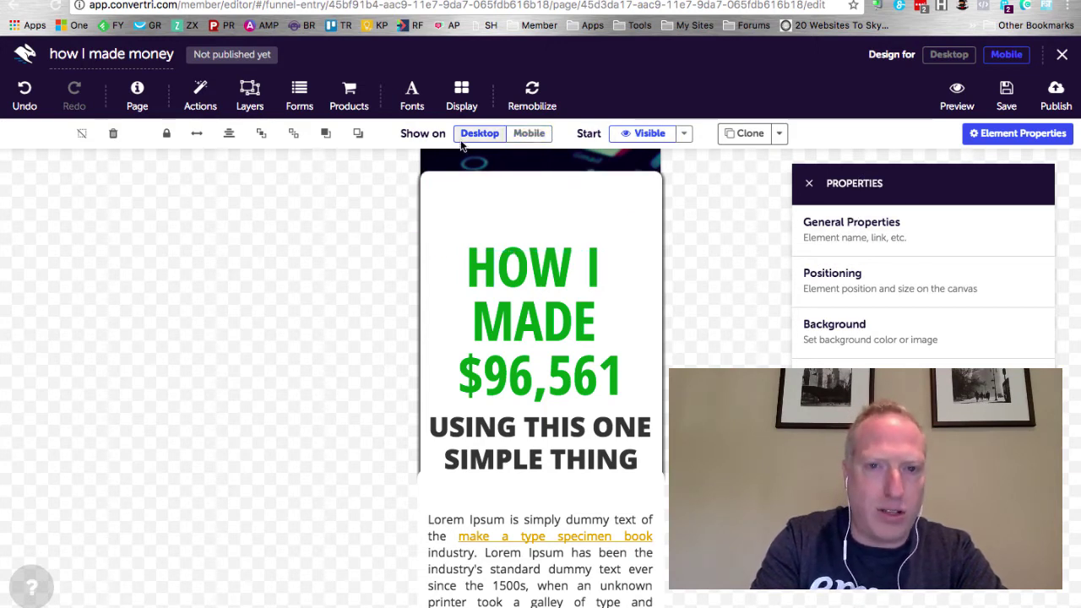
pyautogui.click(529, 133)
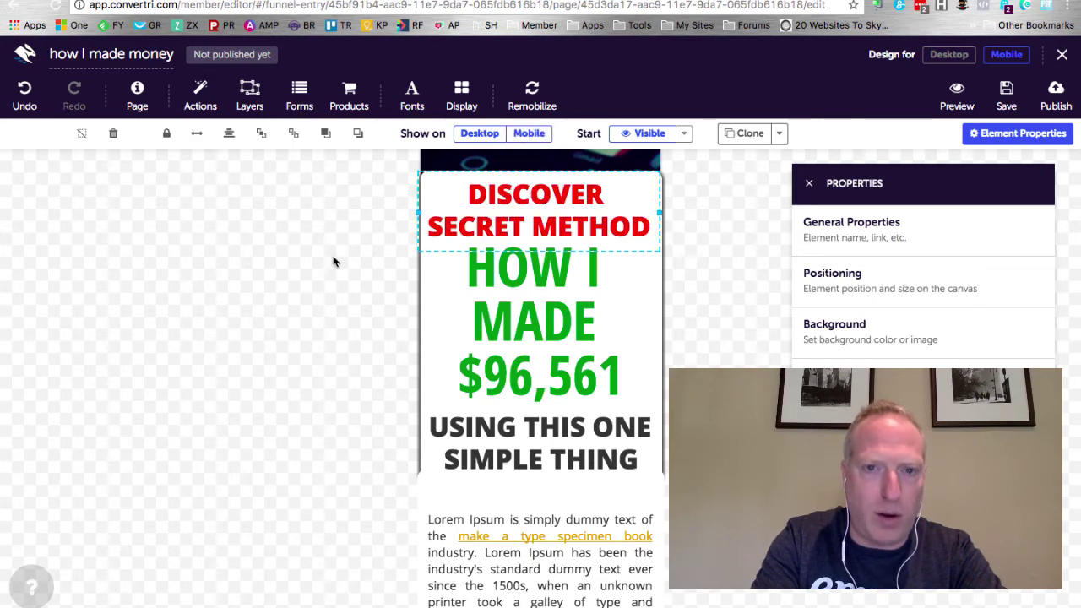
pyautogui.click(357, 251)
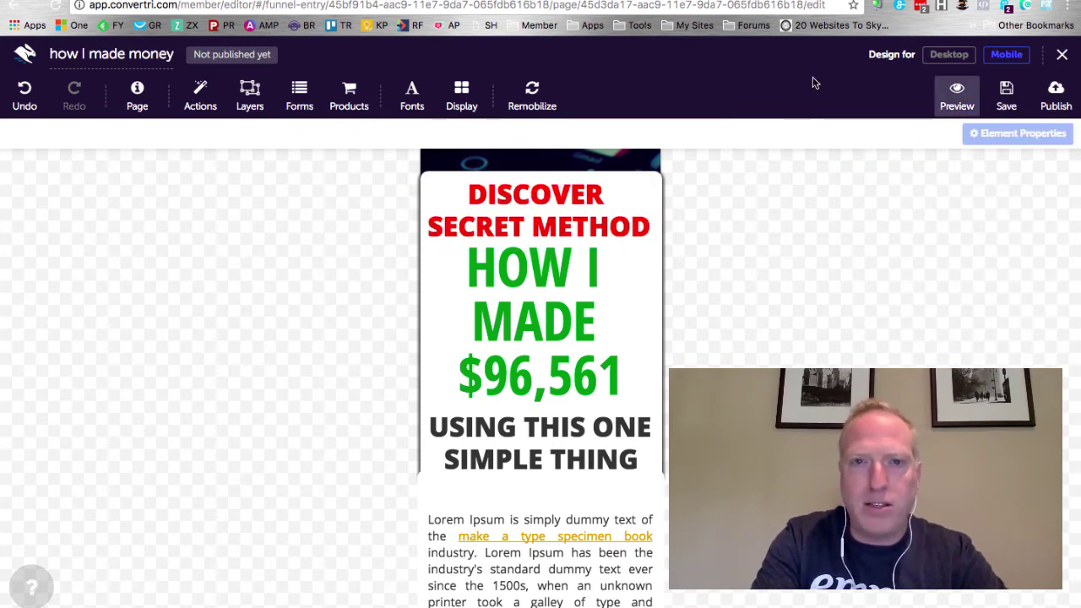
# - Save the how I made money page without publishing, then return to the funnel overview
pyautogui.click(949, 56)
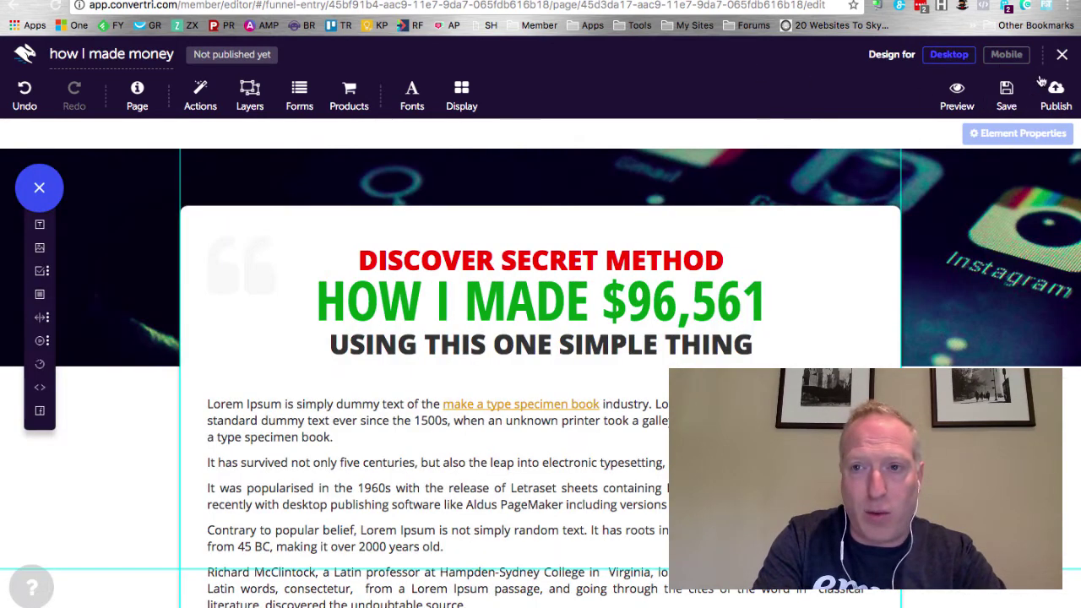
pyautogui.click(1008, 95)
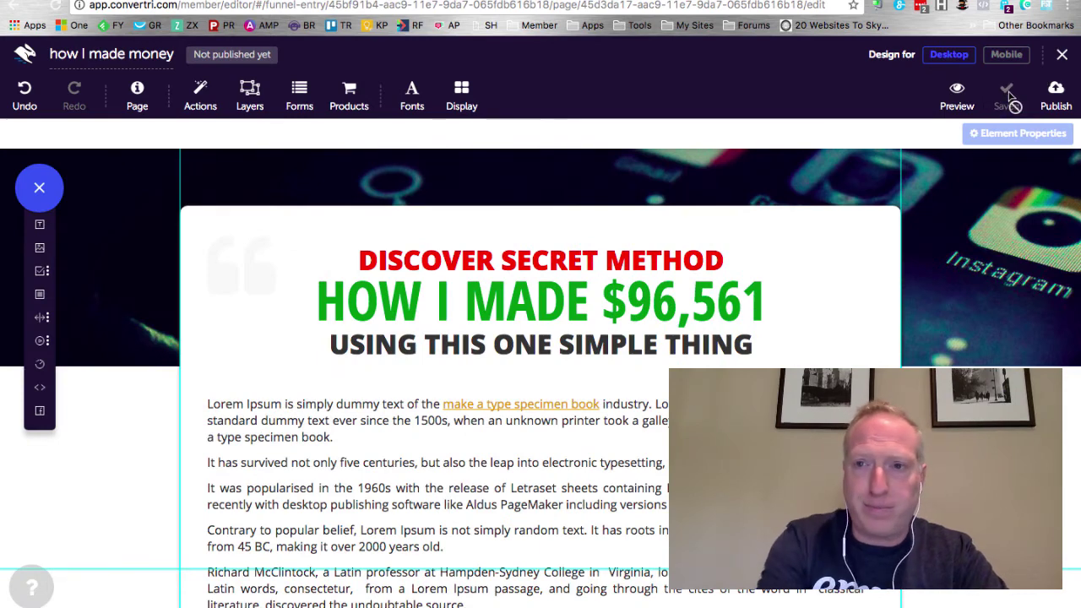
pyautogui.click(1055, 97)
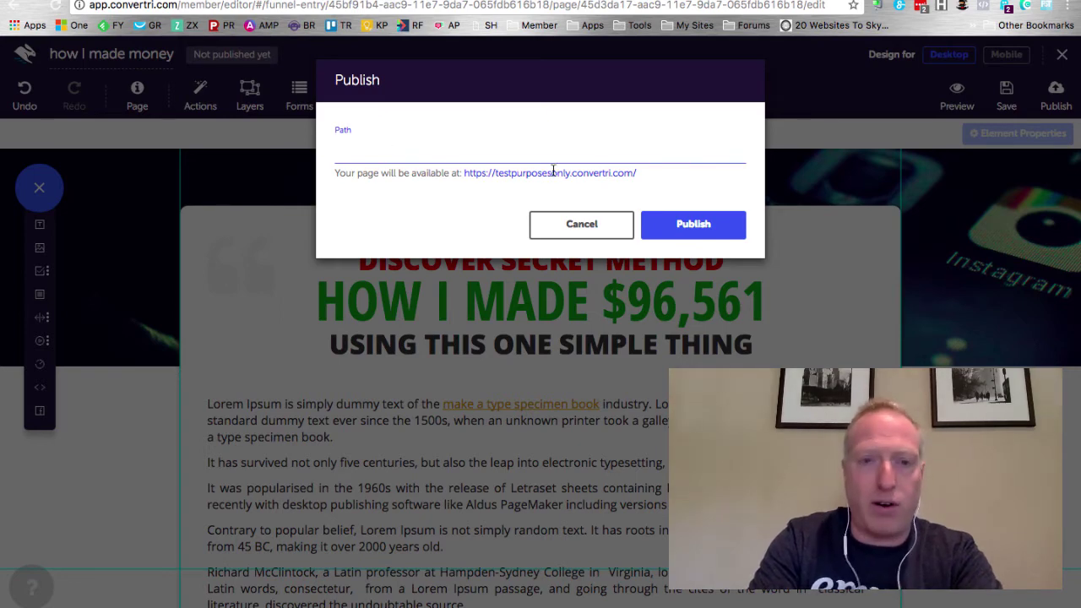
pyautogui.click(581, 224)
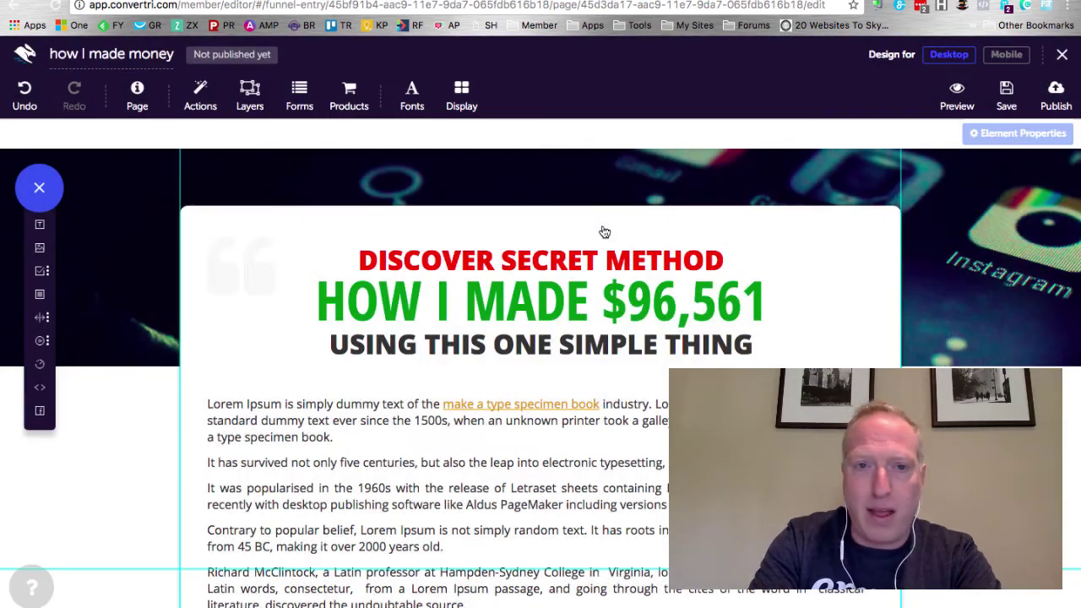
pyautogui.click(1063, 55)
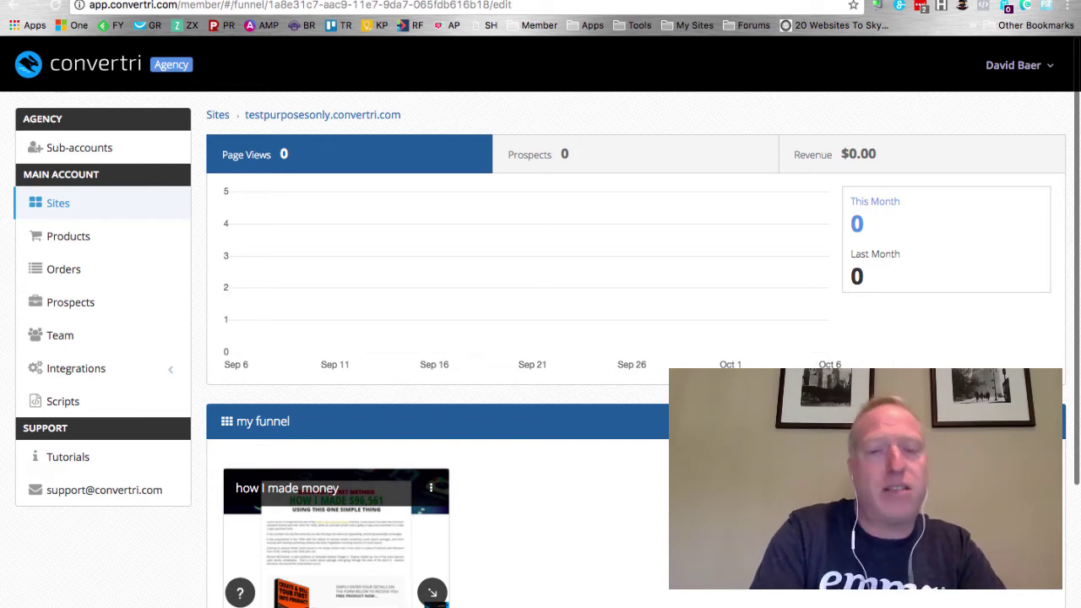
# - Copy the Conversion 101 Free Training opt-in page URL from ClickFunnels, then go back to Convertri
pyautogui.hotkey('ctrl', 'Tab')
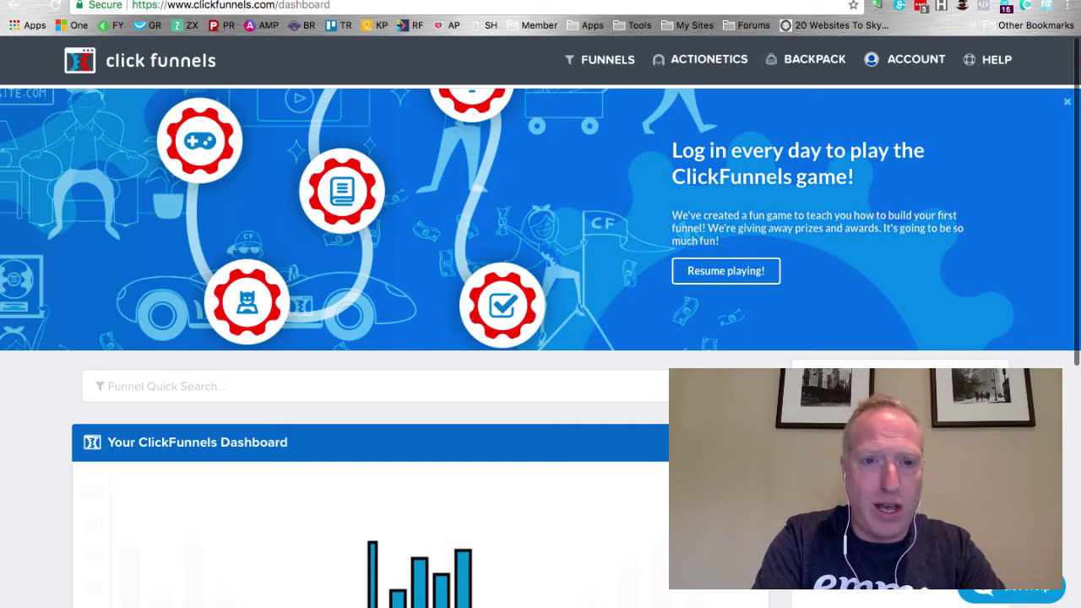
pyautogui.hotkey('ctrl', 'Tab')
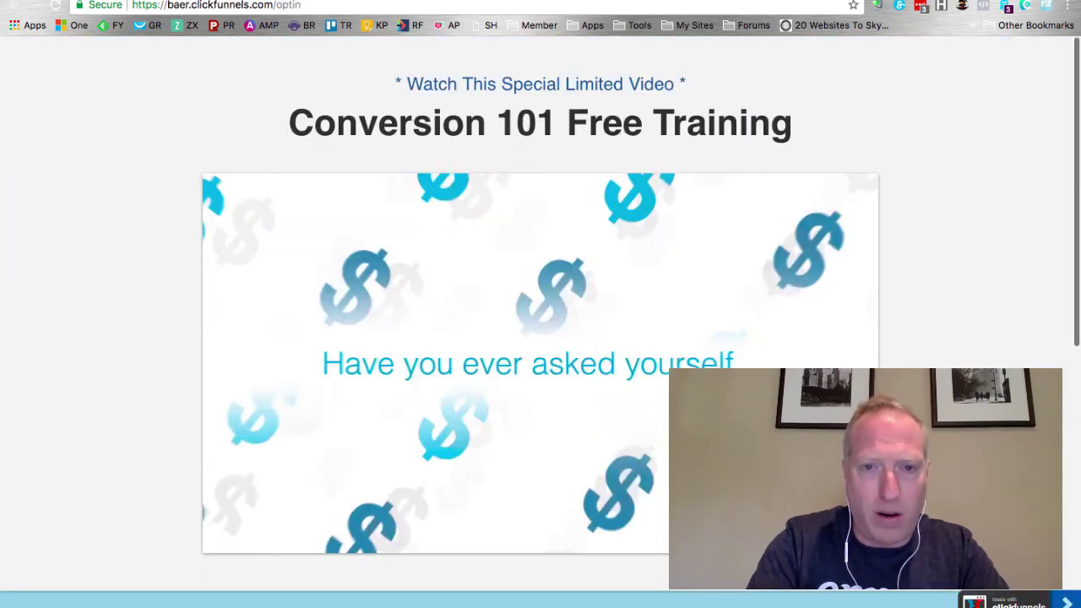
pyautogui.scroll(-5, 56, 326)
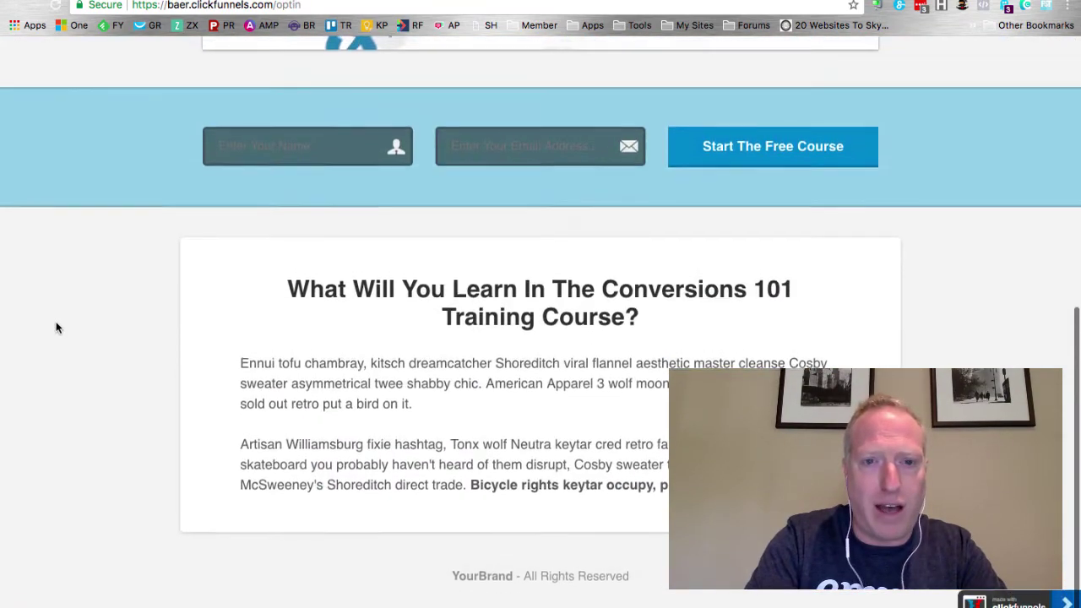
pyautogui.scroll(5, 56, 326)
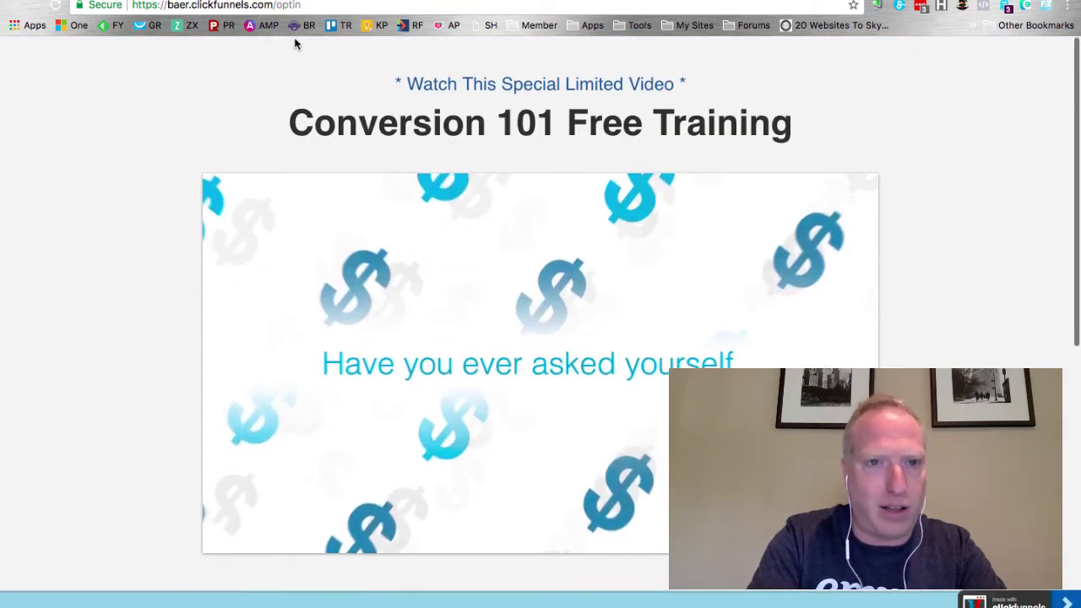
pyautogui.click(318, 5)
pyautogui.press('super+c')
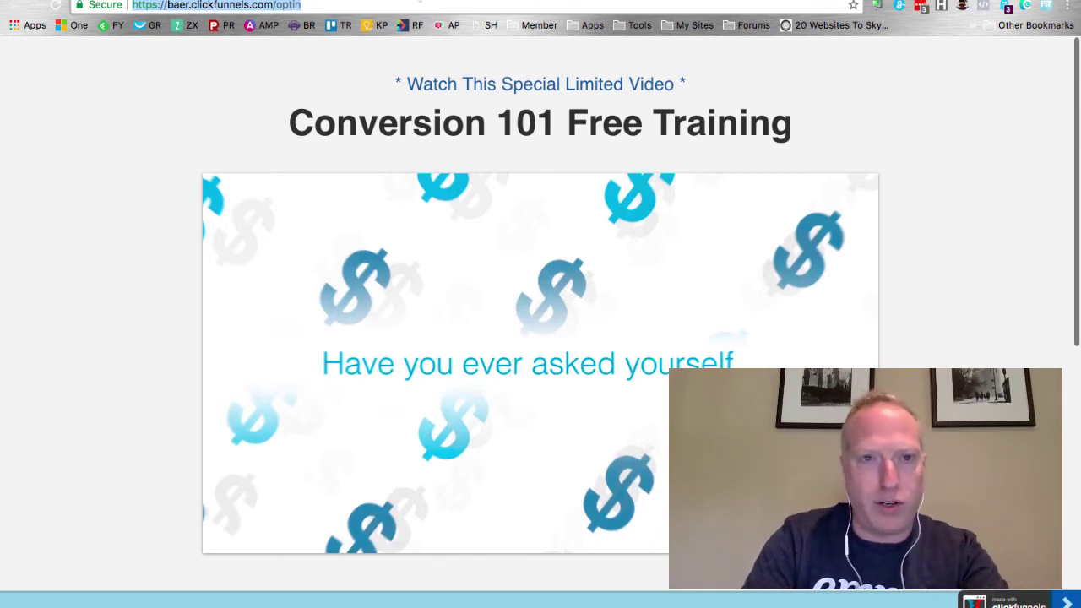
pyautogui.hotkey('ctrl', 'Tab')
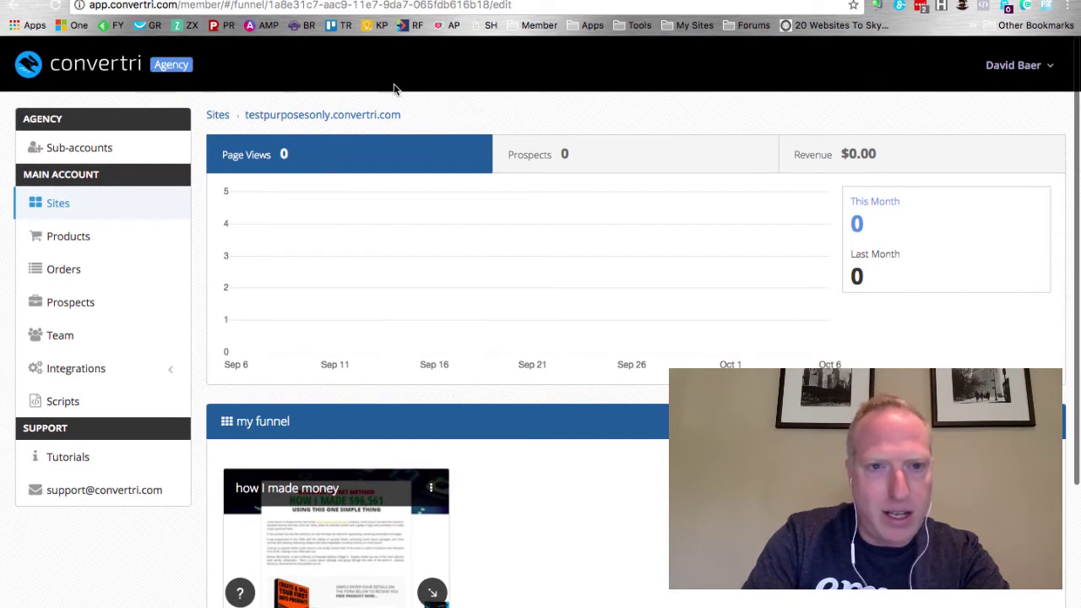
# - Import the pasted ClickFunnels URL into my funnel as 'optin page' and open it for editing
pyautogui.click(358, 115)
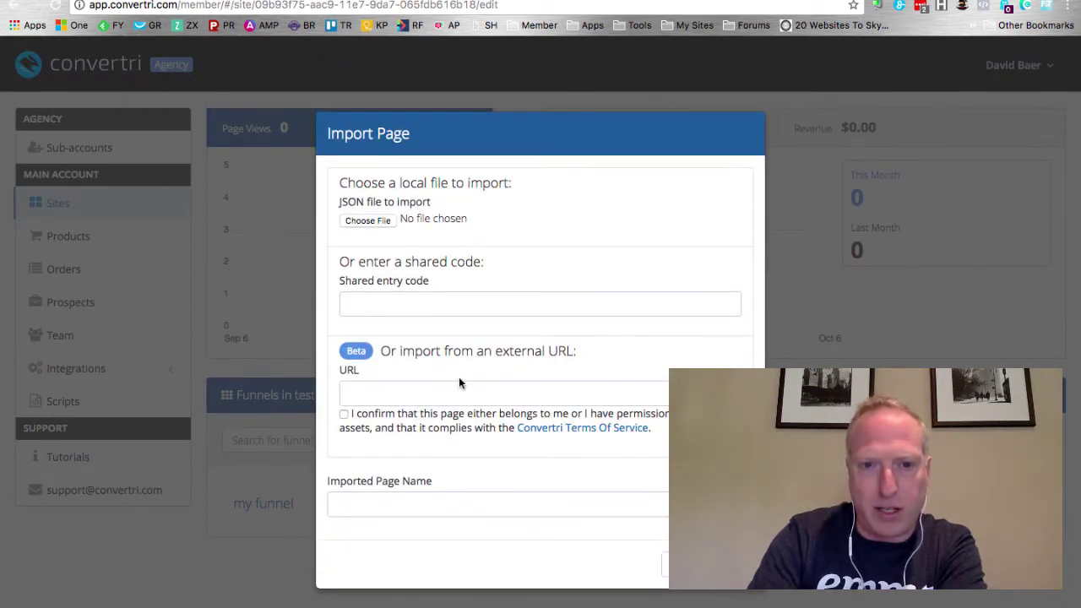
pyautogui.click(458, 390)
pyautogui.press('super+v')
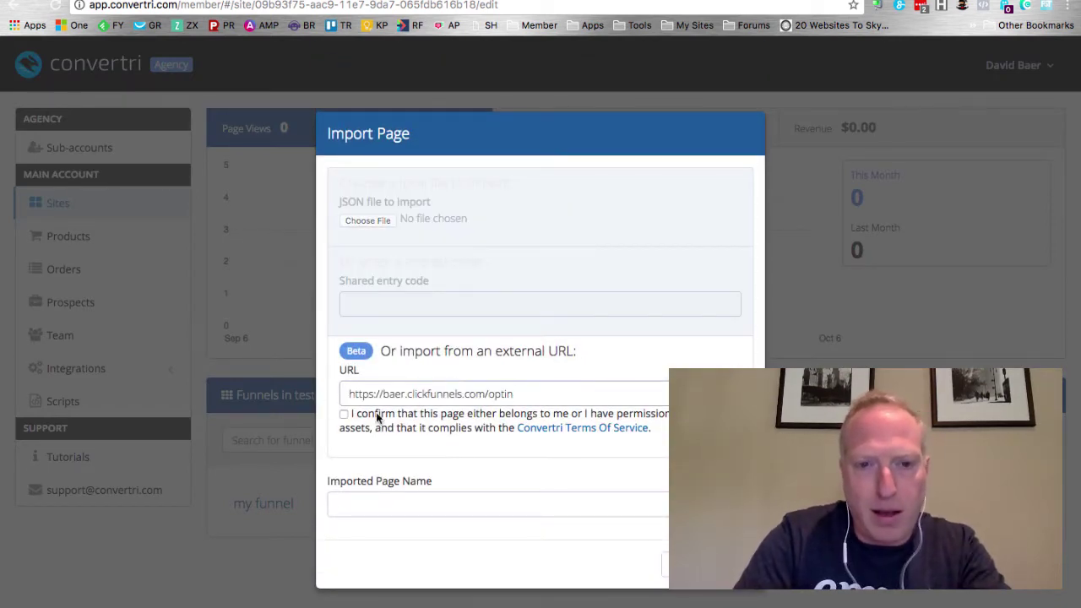
pyautogui.click(345, 415)
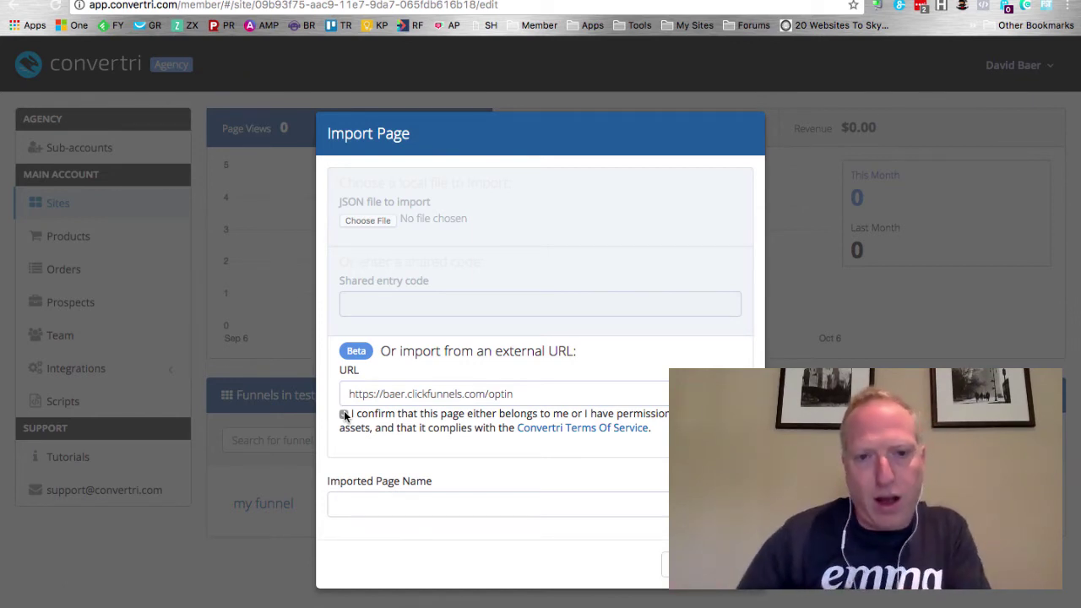
pyautogui.click(353, 502)
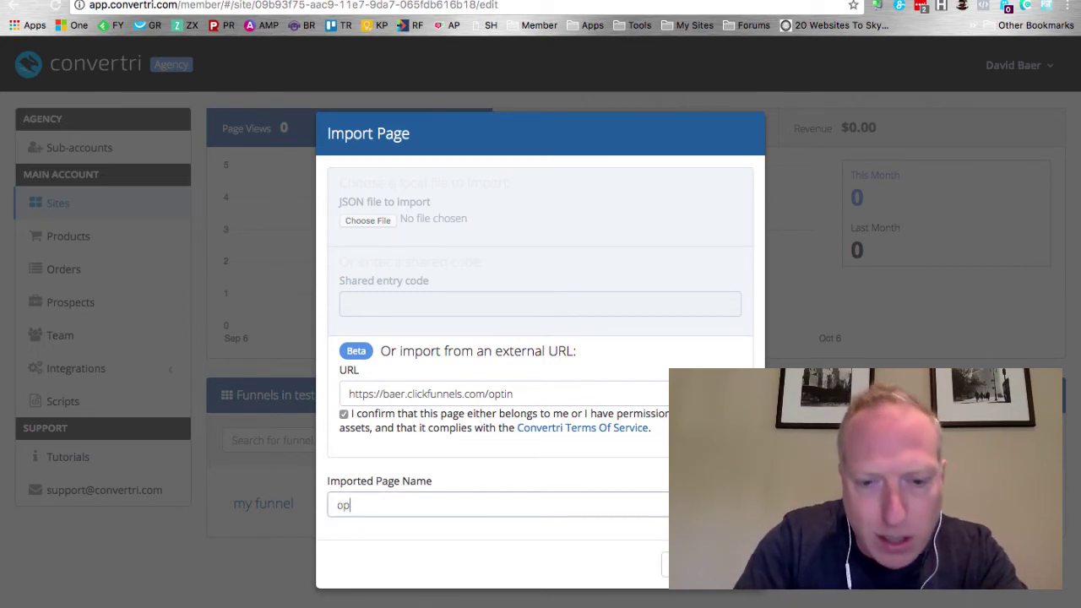
pyautogui.write('optin page')
pyautogui.click(689, 565)
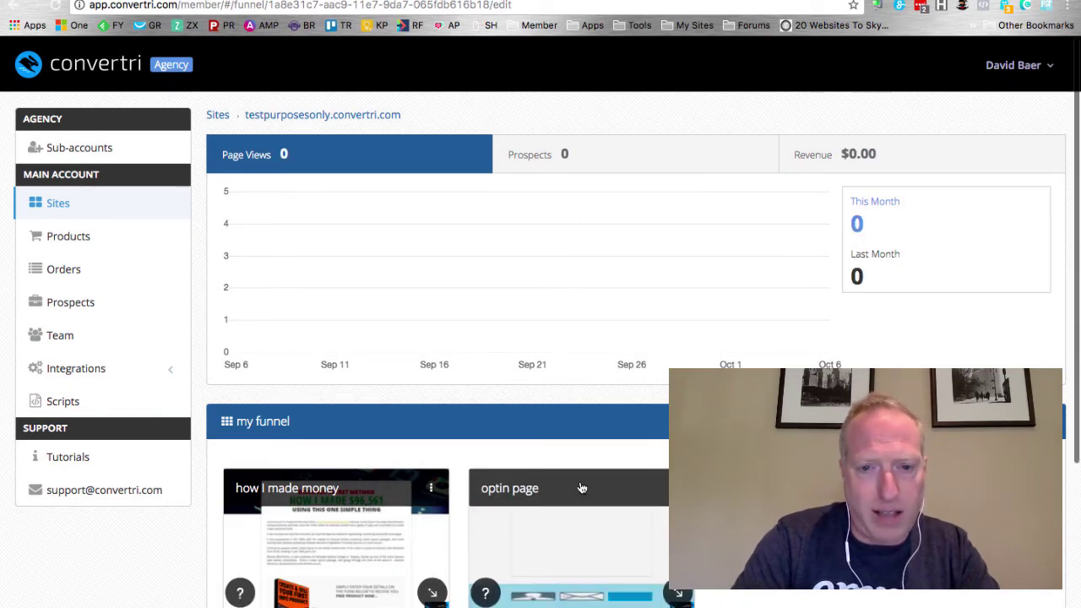
pyautogui.click(581, 498)
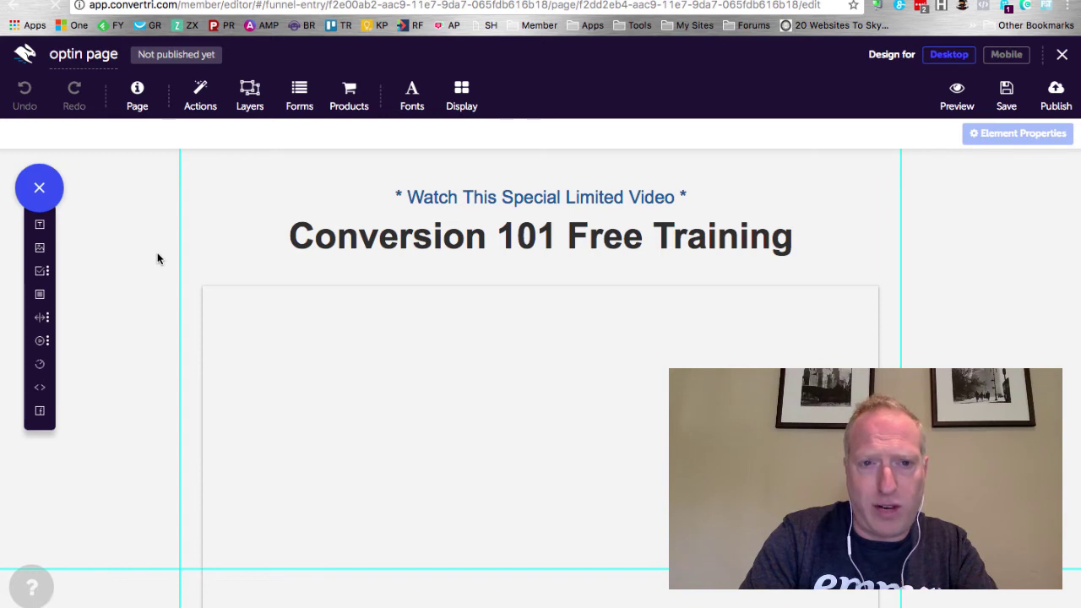
# - Scroll through the imported optin page to inspect the empty grey video box and form
pyautogui.scroll(-2, 309, 333)
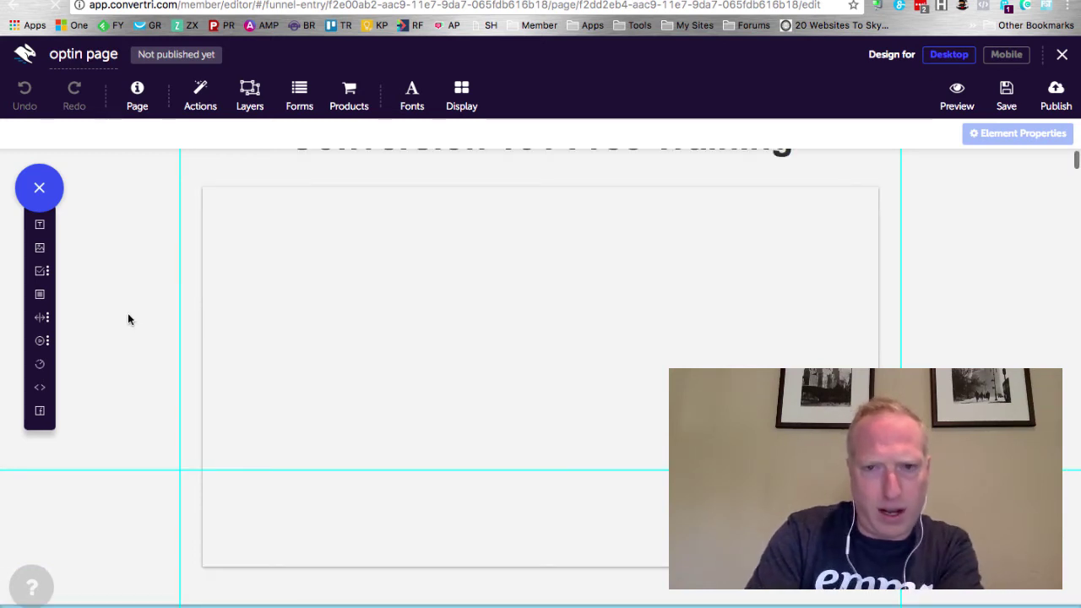
pyautogui.scroll(-2, 128, 316)
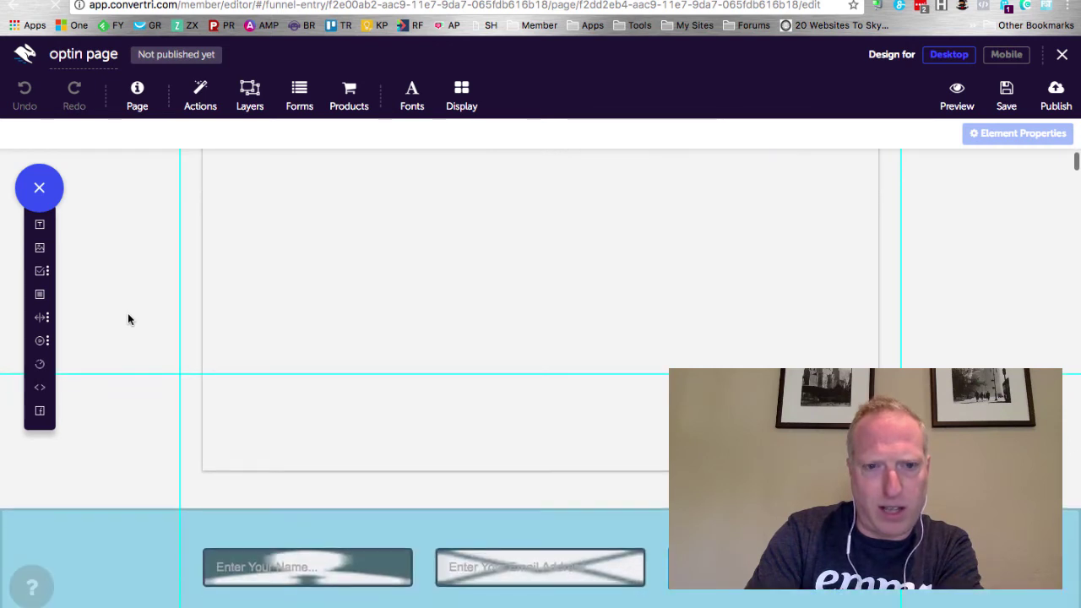
pyautogui.scroll(5, 128, 318)
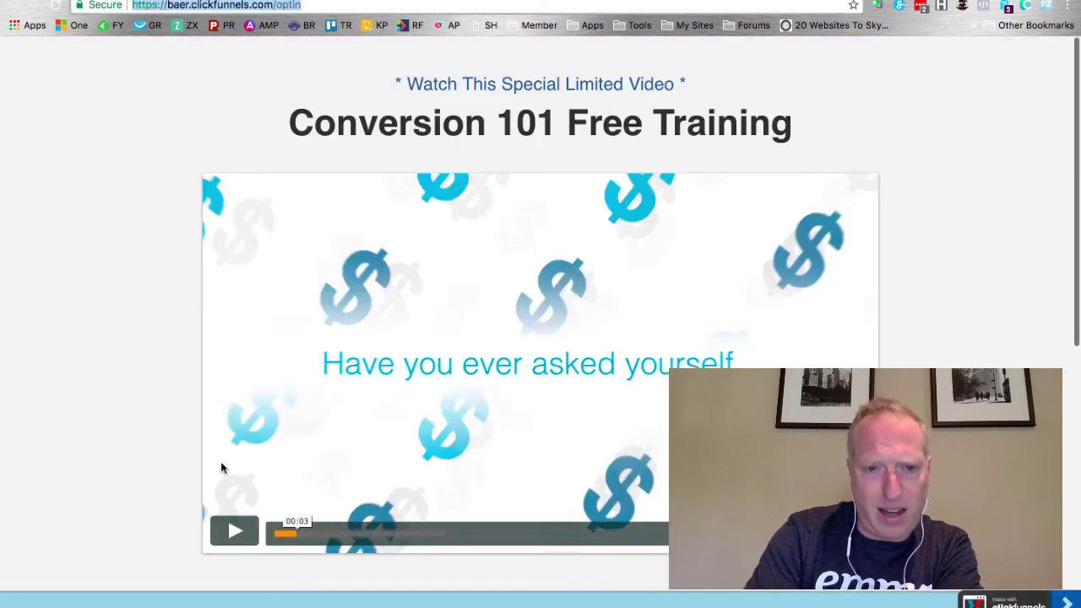
# - Try the name and email fields on the original ClickFunnels form, then return to Convertri's editor
pyautogui.scroll(-4, 221, 461)
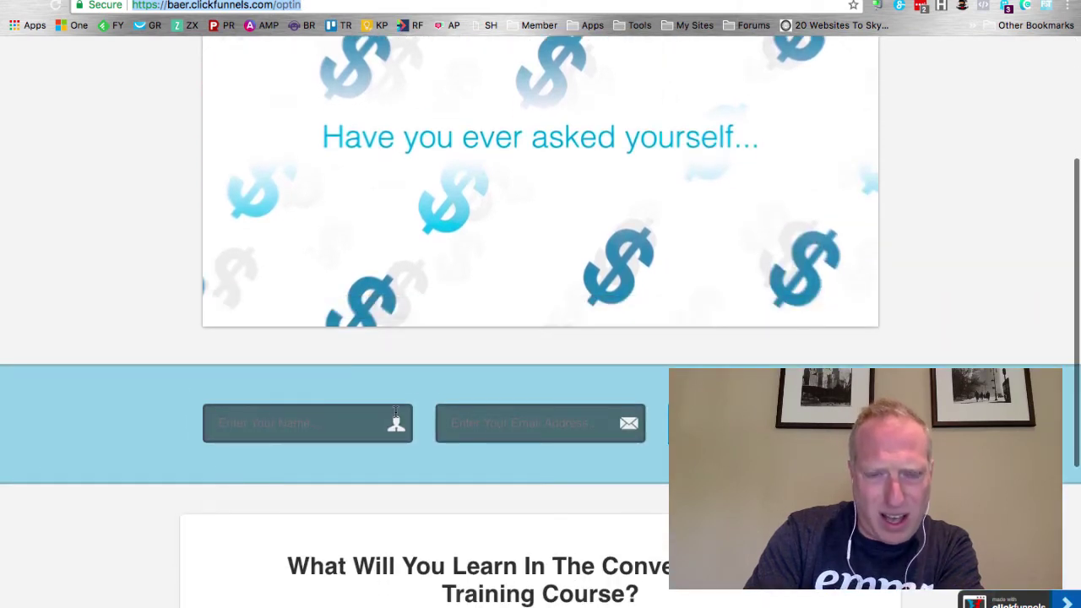
pyautogui.click(229, 424)
pyautogui.click(554, 424)
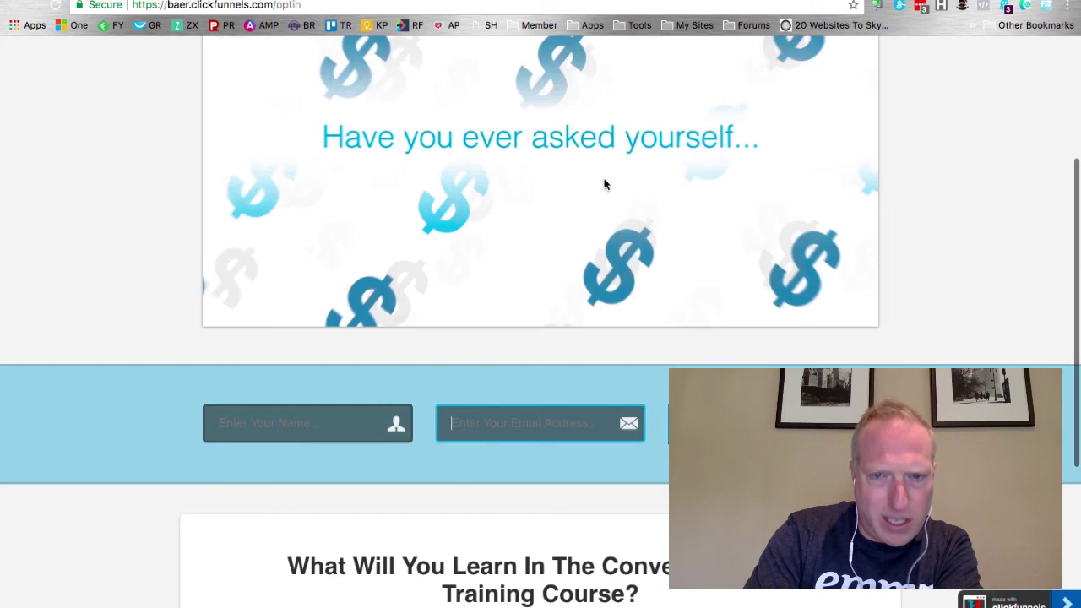
pyautogui.click(620, 0)
pyautogui.scroll(-5, 152, 445)
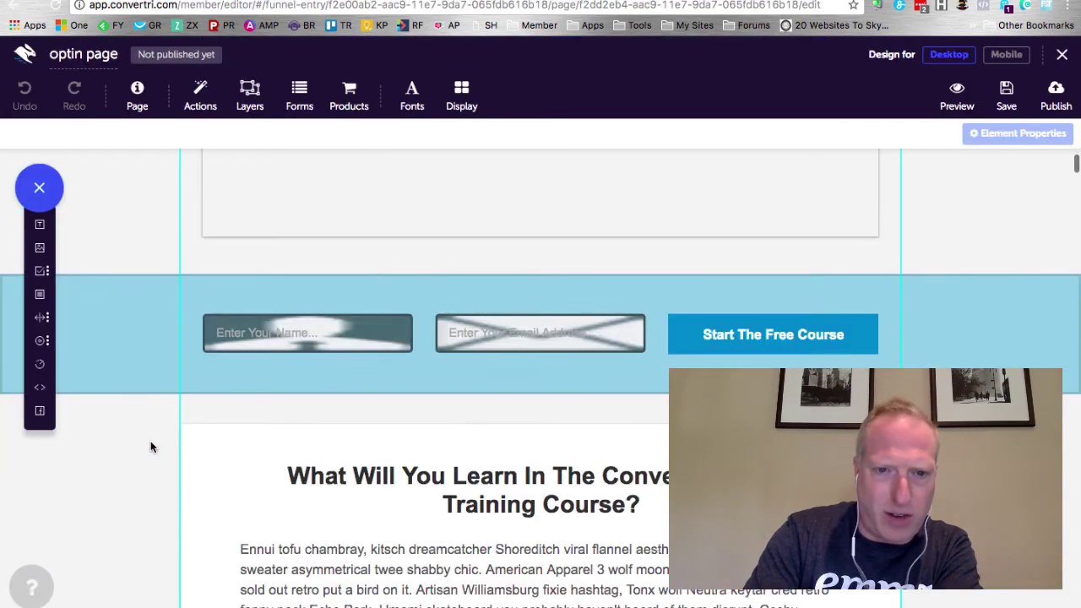
# - Select the grey video placeholder and read its position values, X 30 and Y 183
pyautogui.click(541, 333)
pyautogui.scroll(-10, 107, 445)
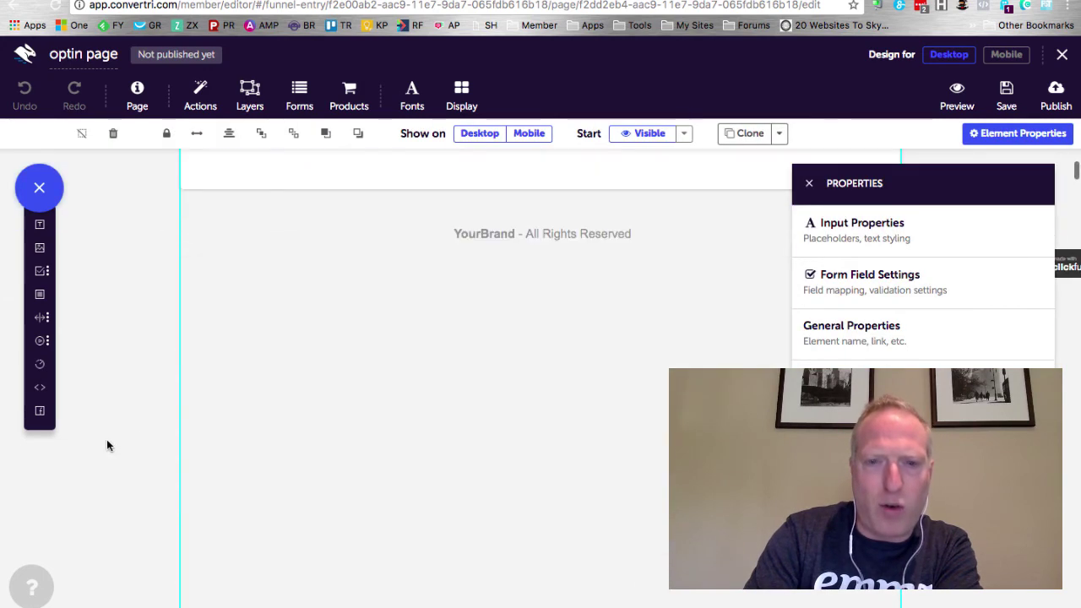
pyautogui.scroll(10, 107, 445)
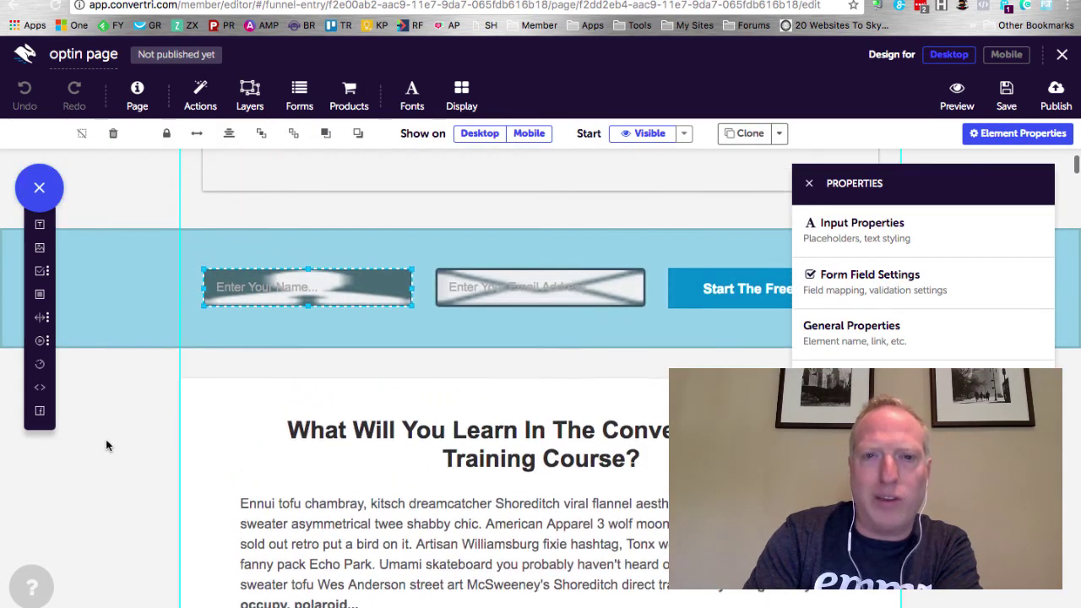
pyautogui.scroll(5, 107, 445)
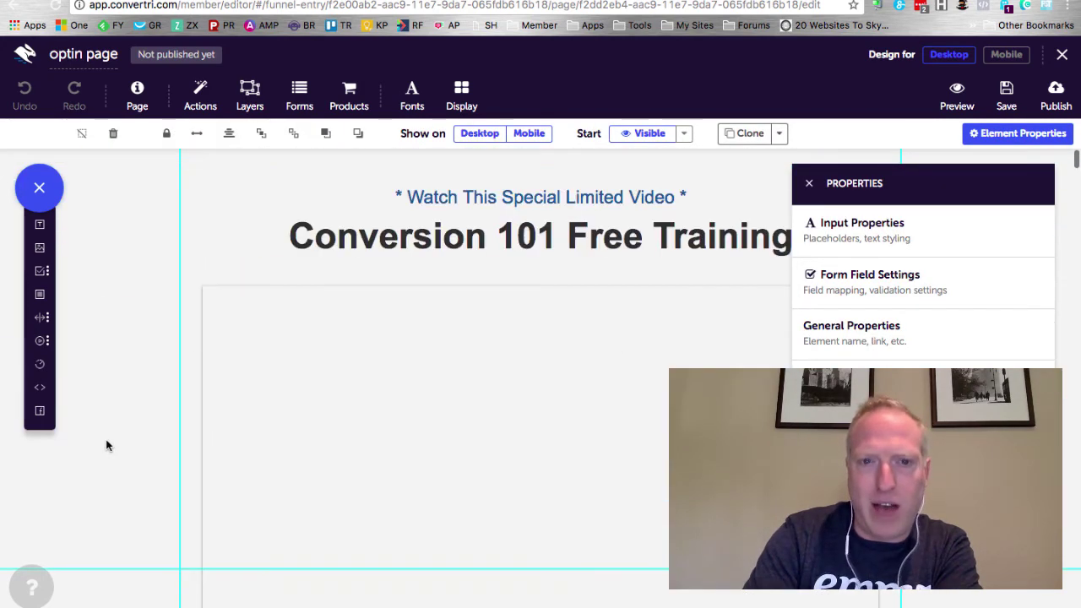
pyautogui.click(328, 338)
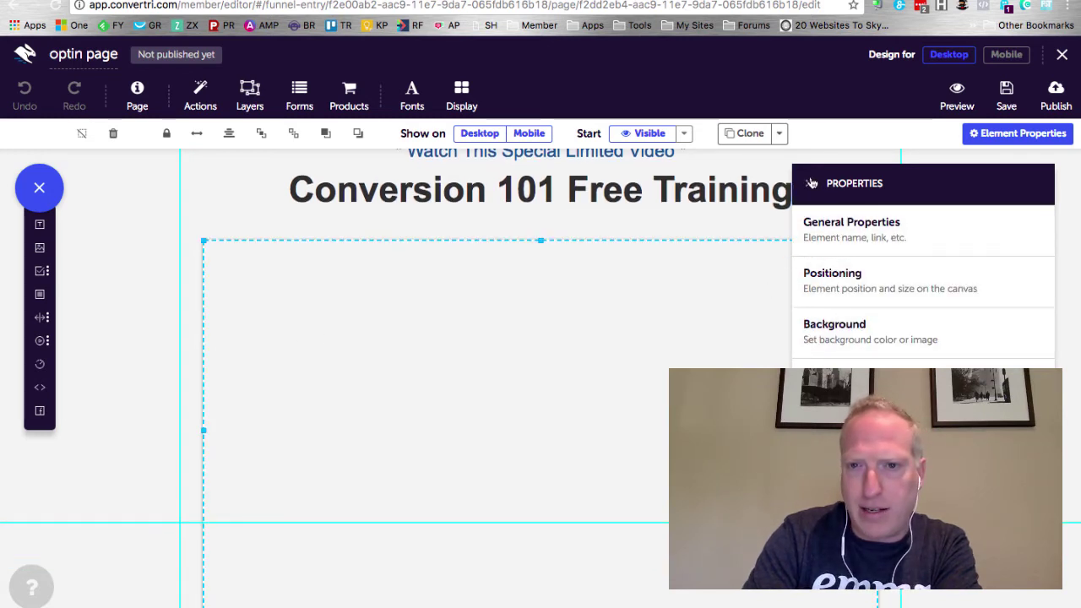
pyautogui.click(824, 230)
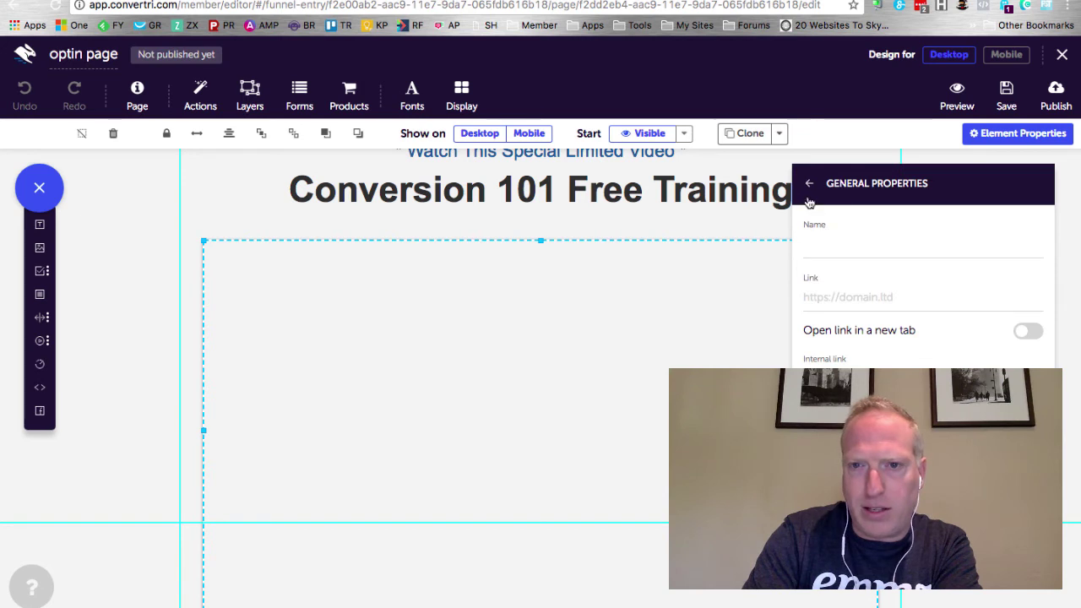
pyautogui.click(806, 185)
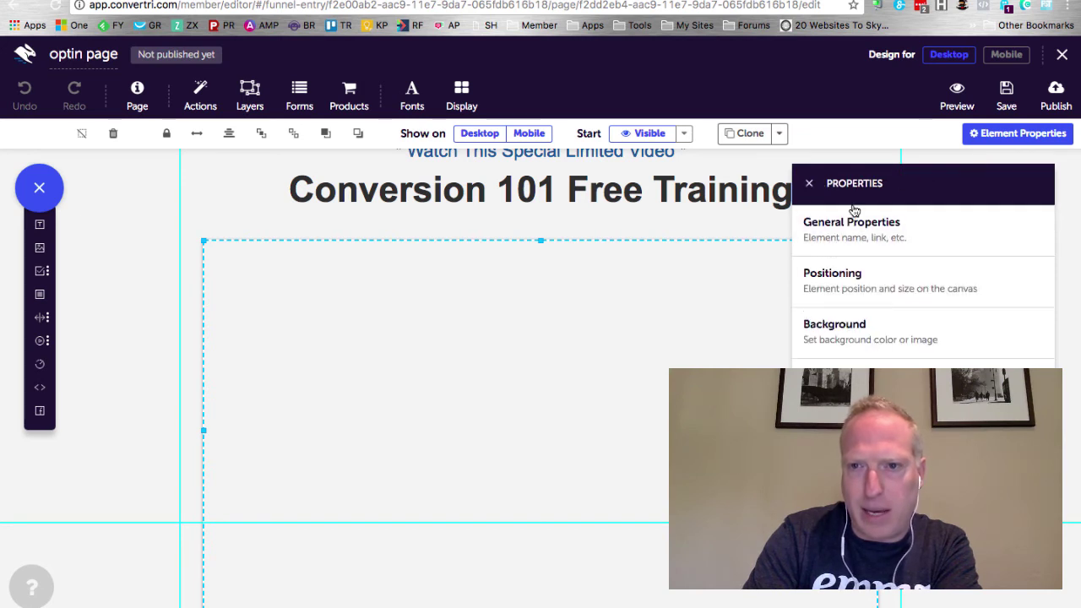
pyautogui.click(823, 279)
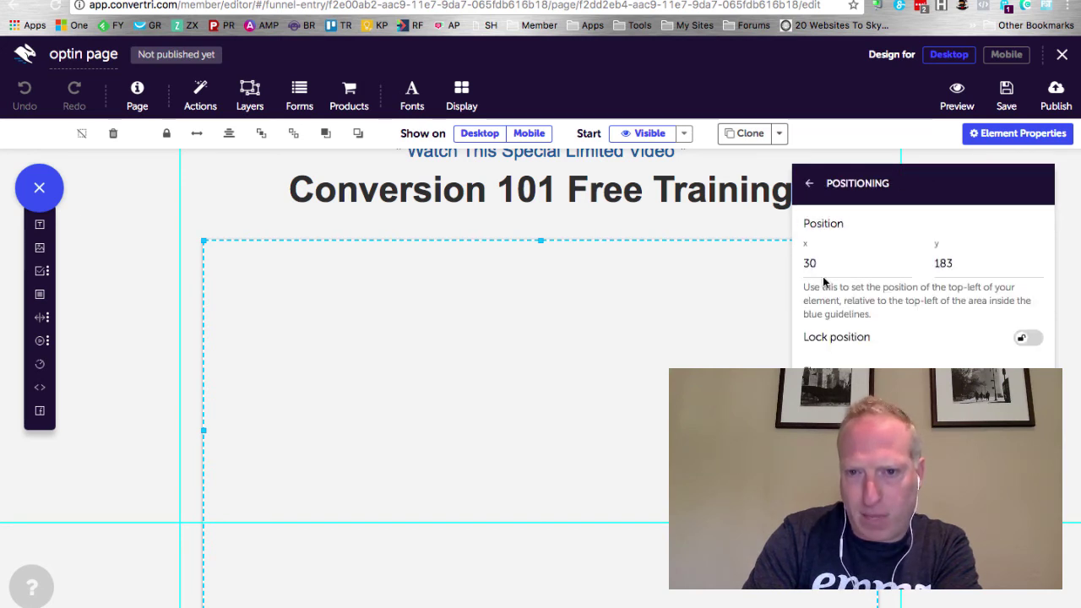
pyautogui.click(810, 184)
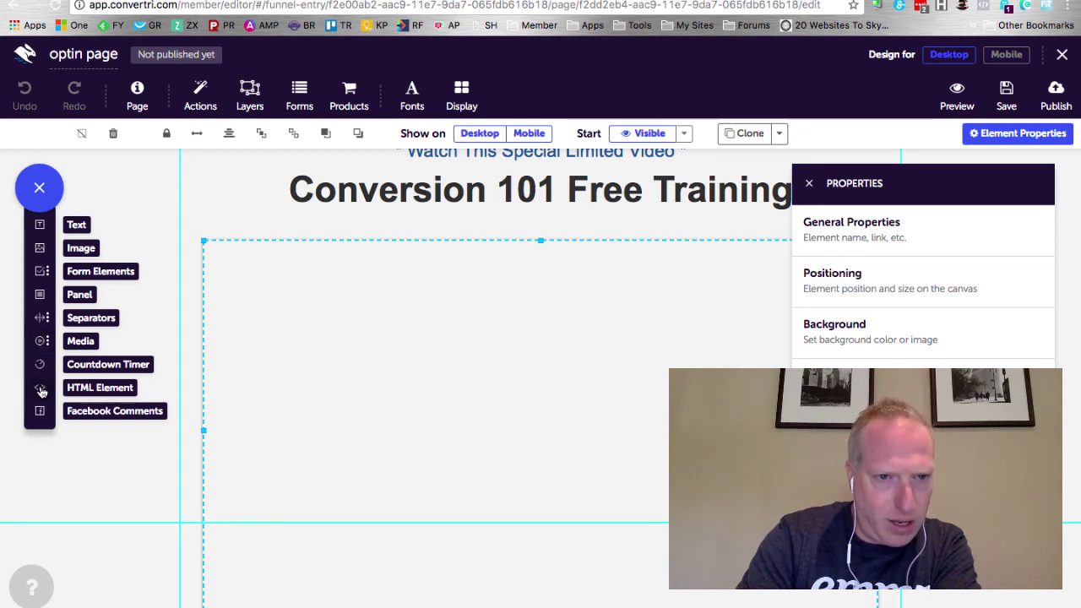
# - Add a single YouTube Video element from Media, discarding the plain video and extra copy
pyautogui.click(40, 343)
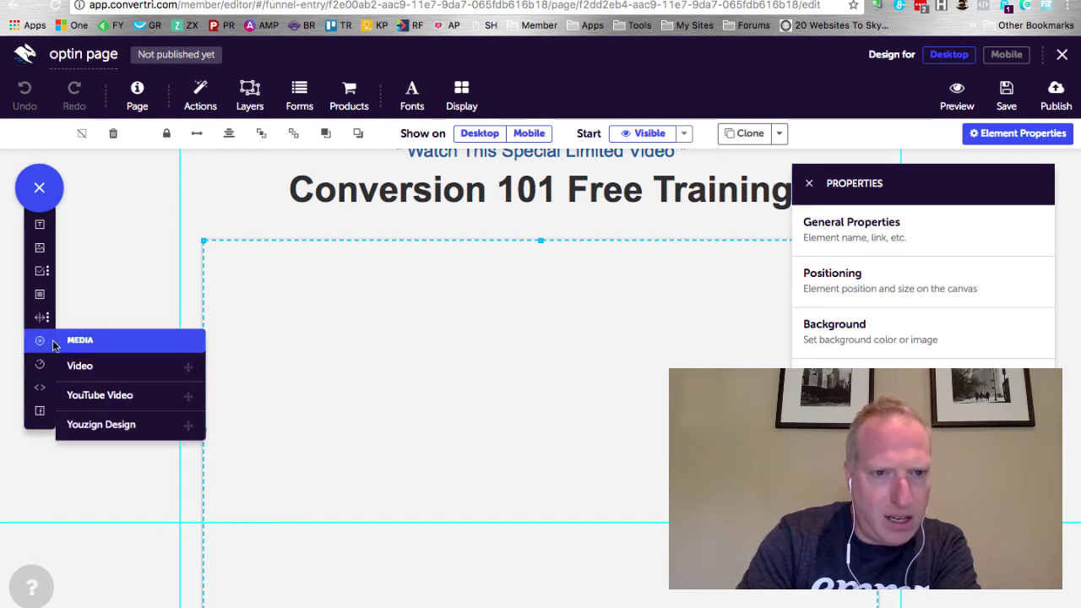
pyautogui.click(82, 370)
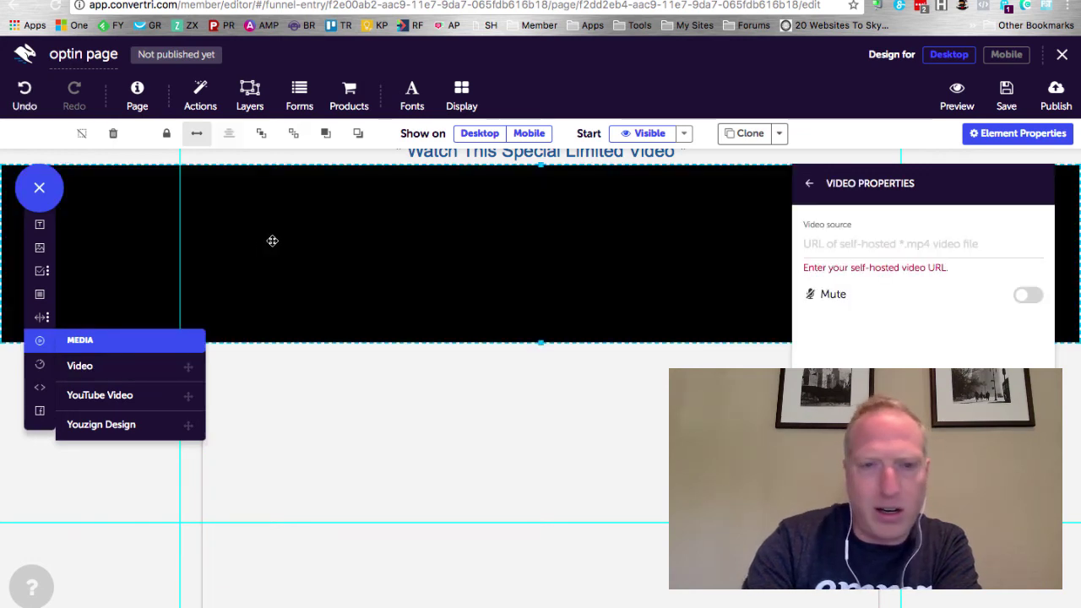
pyautogui.press('Delete')
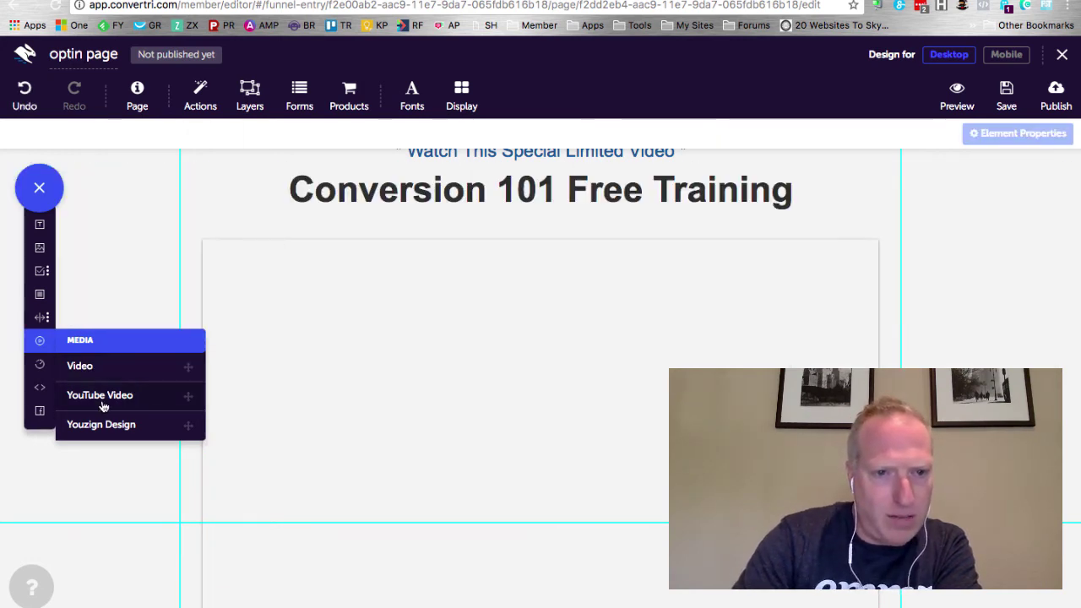
pyautogui.click(169, 395)
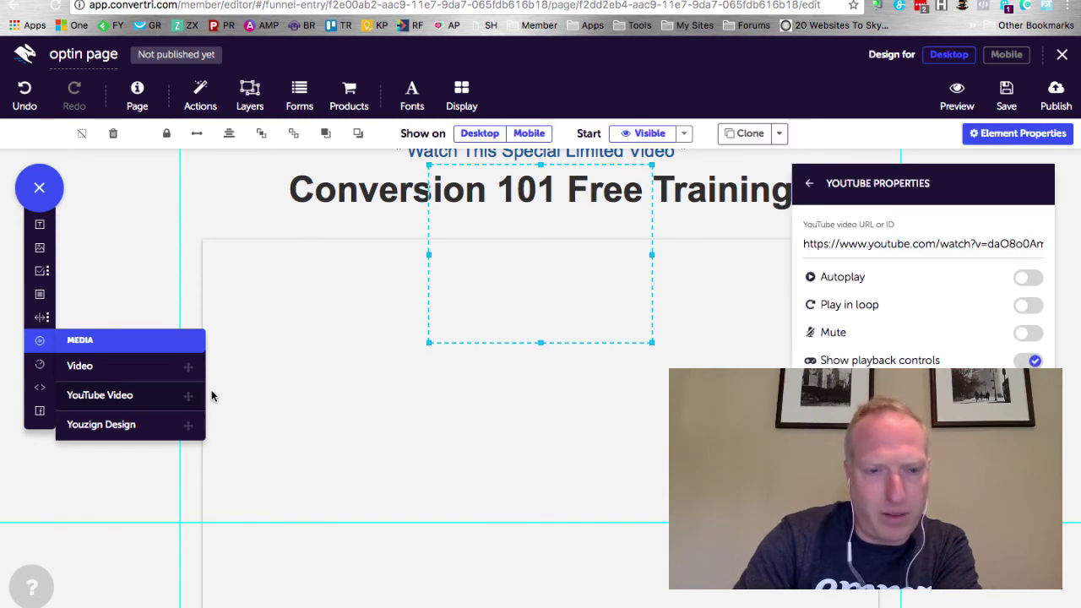
pyautogui.moveTo(207, 392); pyautogui.dragTo(354, 374)
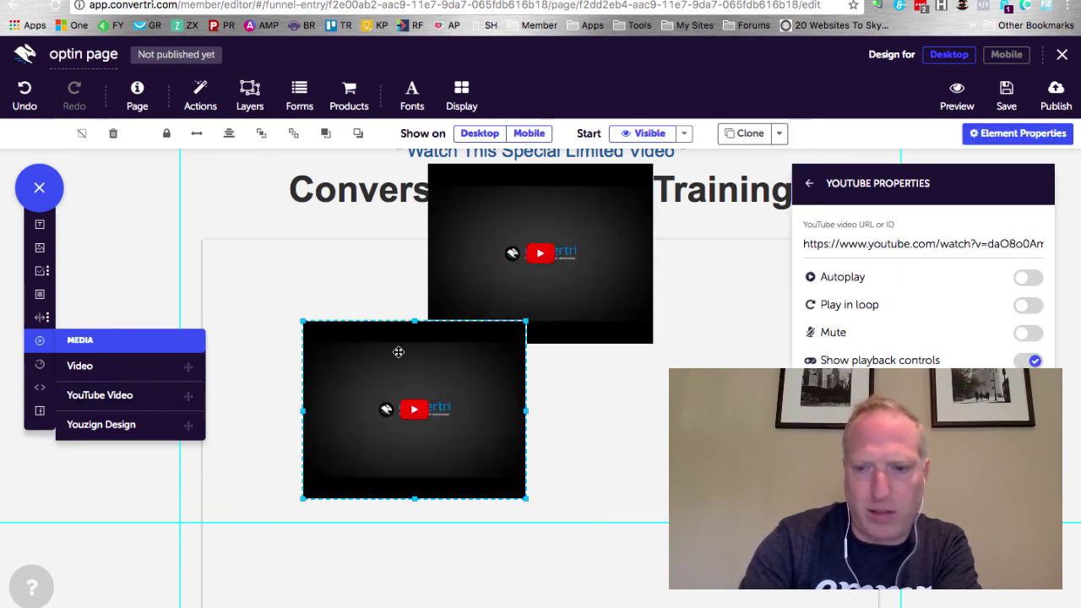
pyautogui.press('Delete')
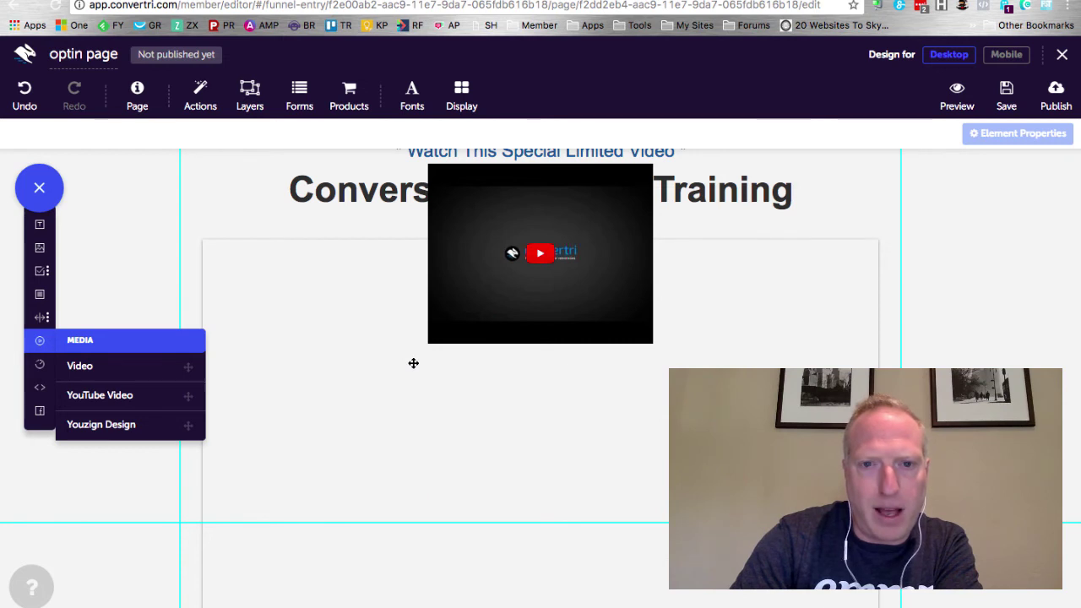
pyautogui.hotkey('ctrl', 'z')
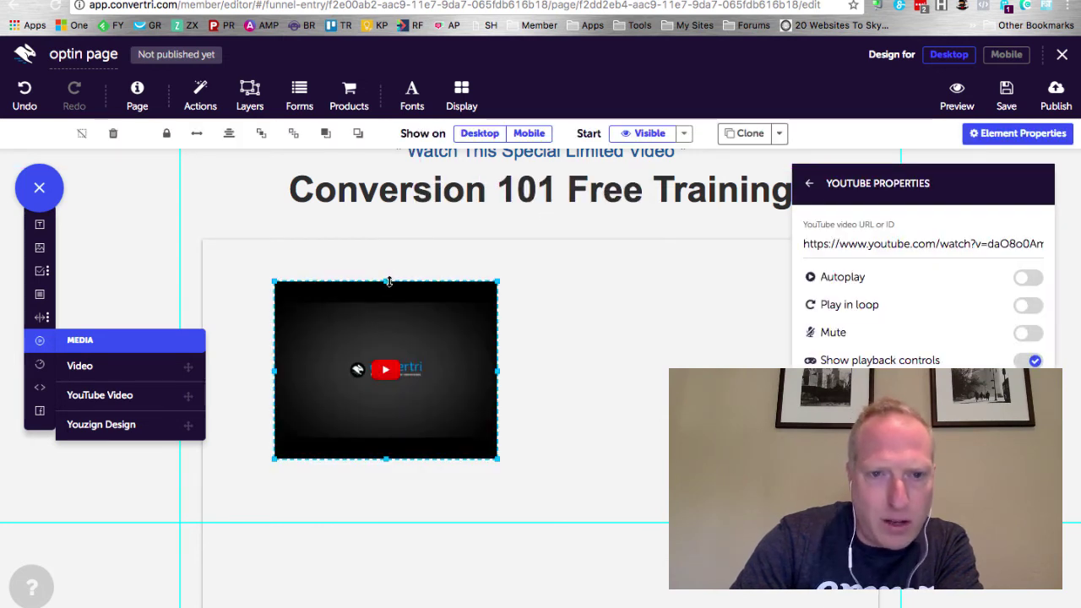
# - Move the YouTube video to the placeholder's top-left and resize it to fill 800 px width
pyautogui.moveTo(385, 283); pyautogui.dragTo(385, 327)
pyautogui.moveTo(359, 379); pyautogui.dragTo(293, 302)
pyautogui.moveTo(427, 371); pyautogui.dragTo(789, 566)
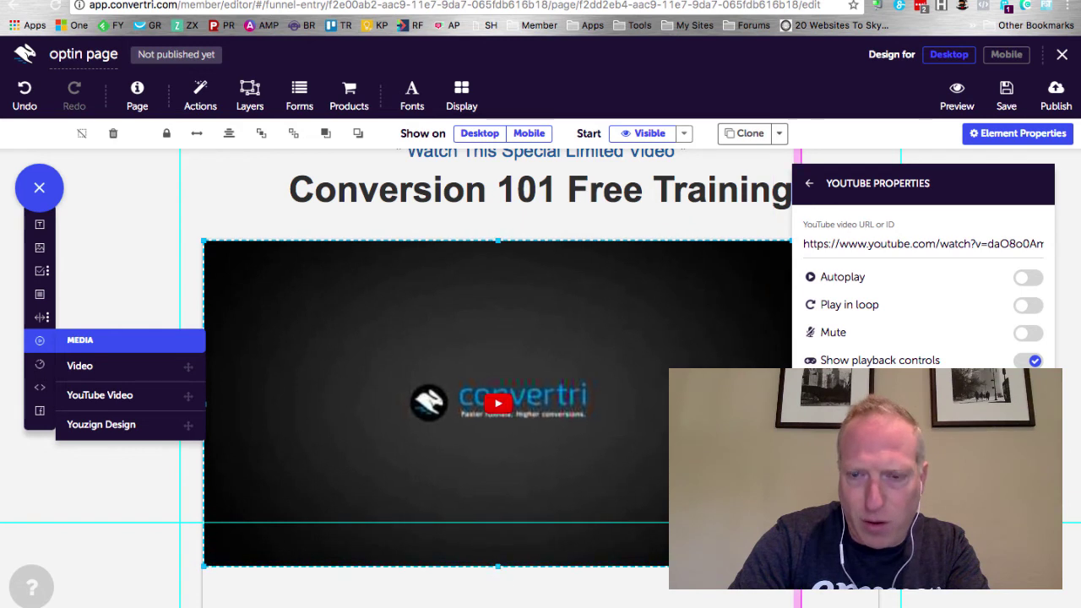
pyautogui.click(809, 184)
pyautogui.click(809, 184)
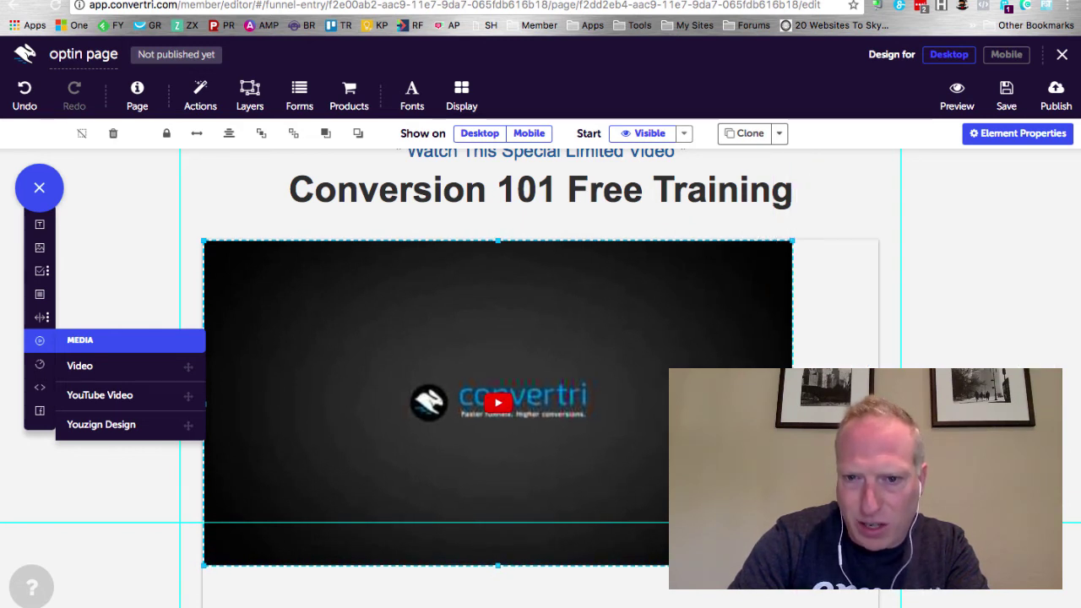
pyautogui.moveTo(792, 566); pyautogui.dragTo(879, 601)
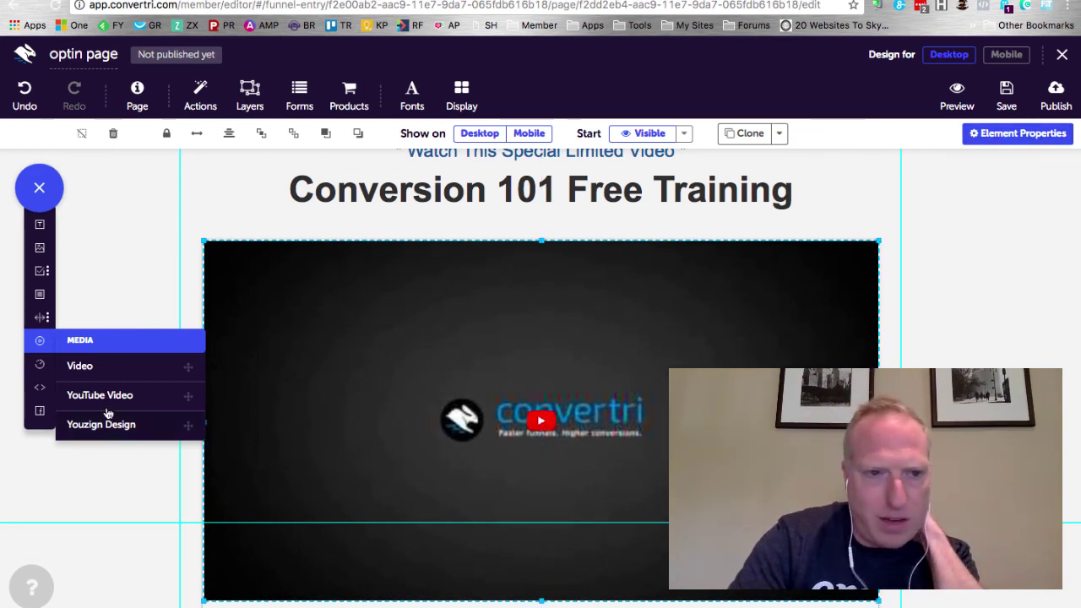
pyautogui.click(42, 186)
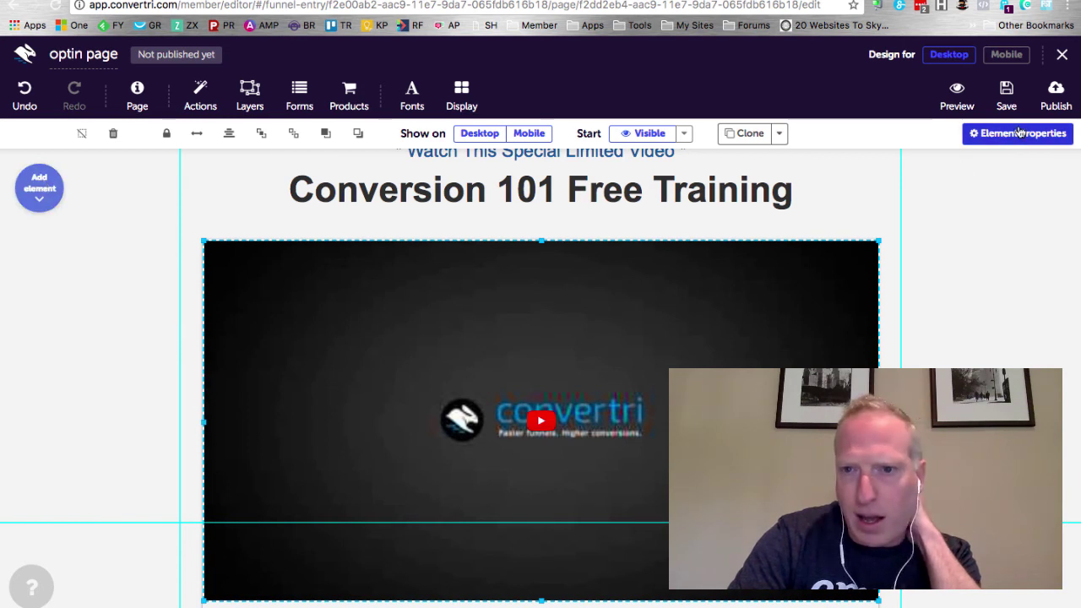
# - Check the URL field in the video element's YouTube Properties
pyautogui.click(1020, 133)
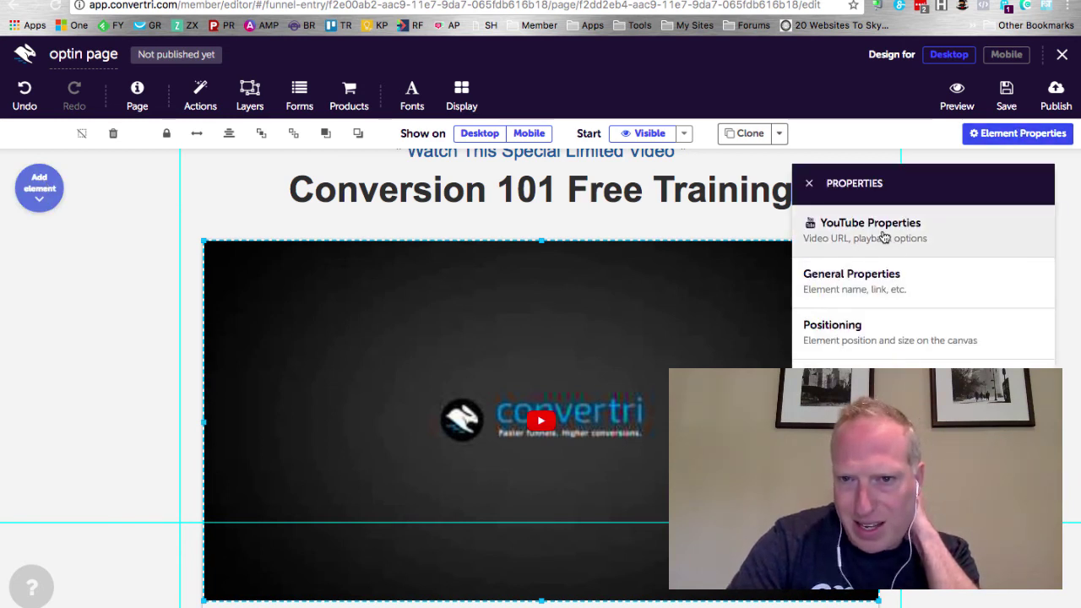
pyautogui.click(884, 237)
pyautogui.click(957, 250)
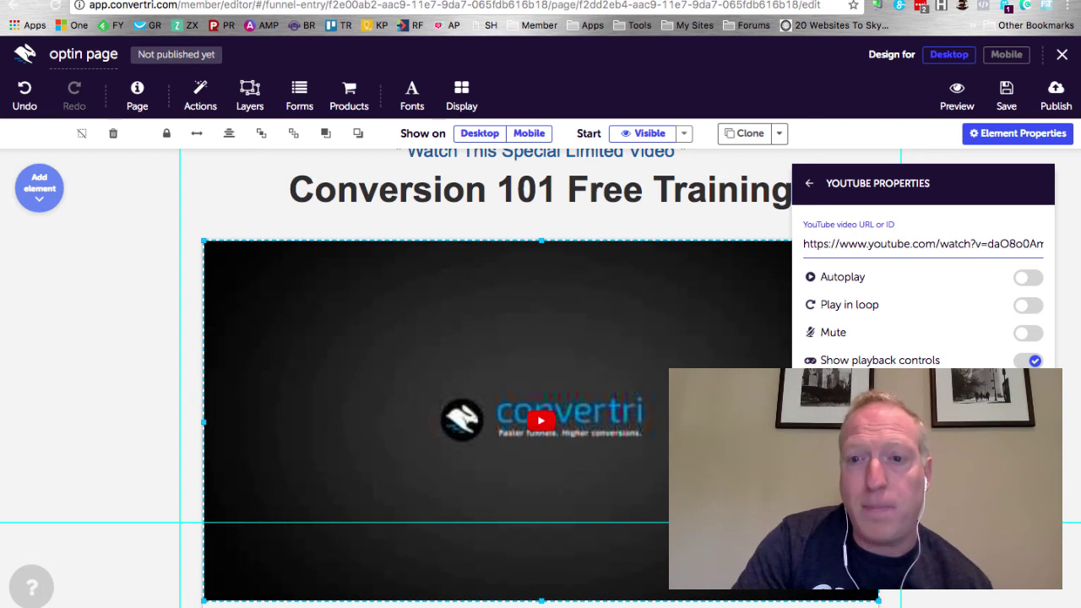
pyautogui.click(809, 187)
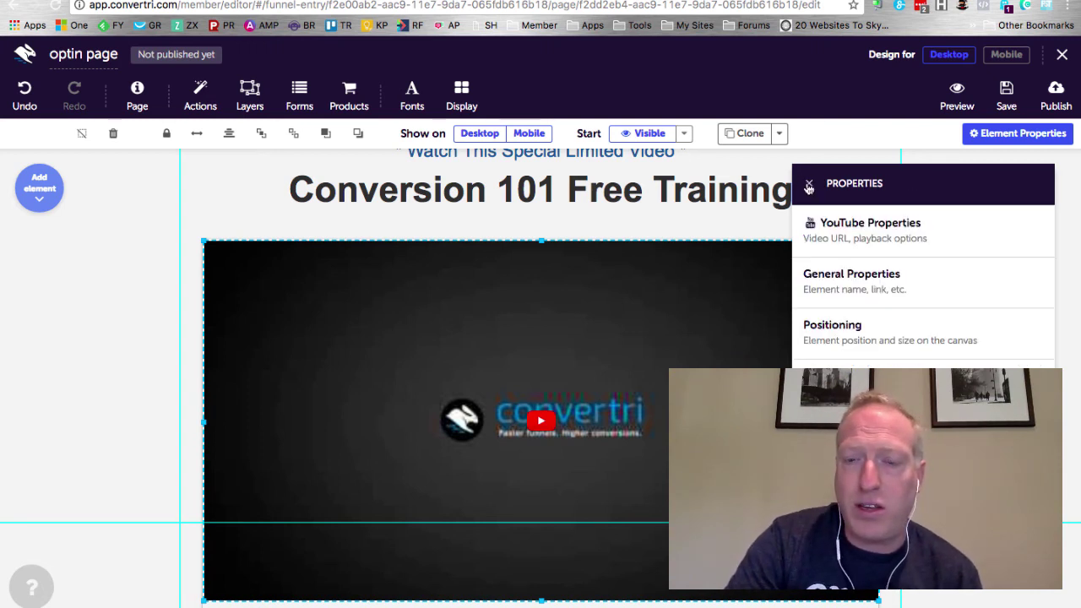
# - Close the properties panel and switch to the original ClickFunnels optin page for comparison
pyautogui.click(174, 357)
pyautogui.click(521, 317)
pyautogui.scroll(-5, 522, 317)
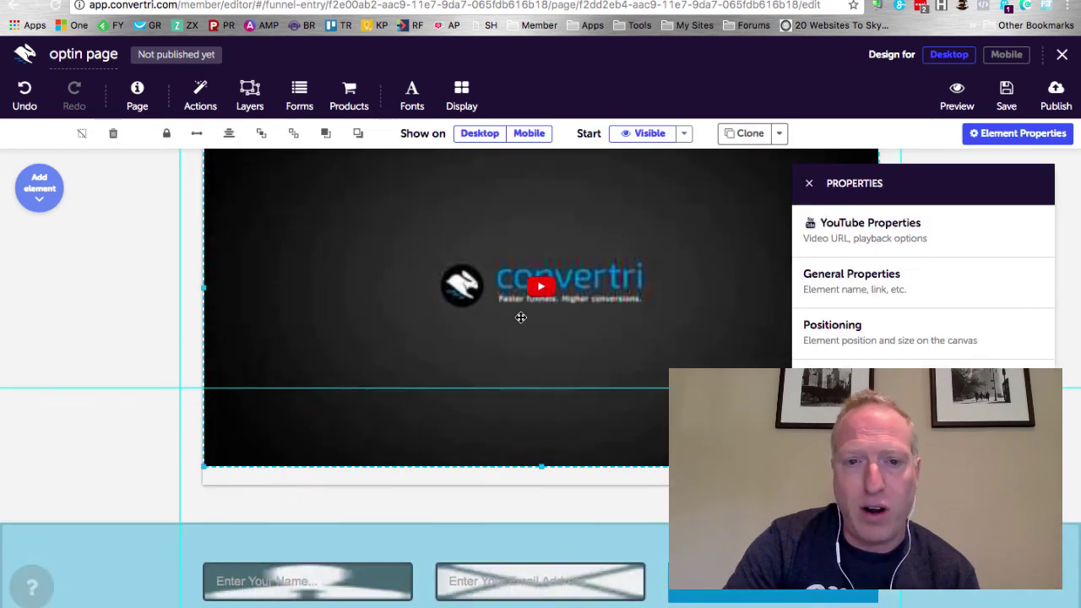
pyautogui.scroll(5, 521, 316)
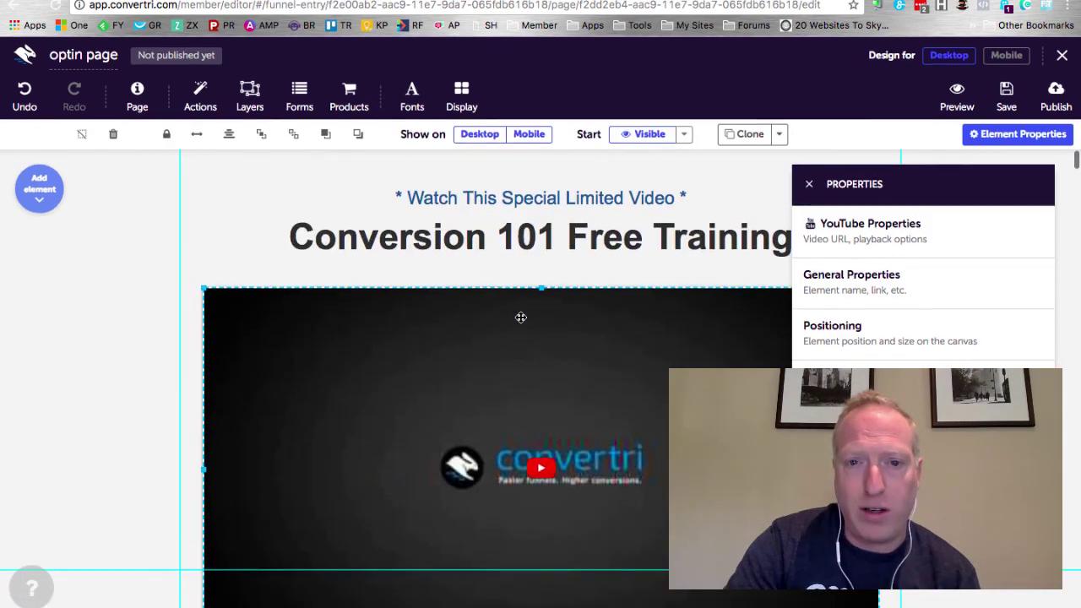
pyautogui.click(810, 183)
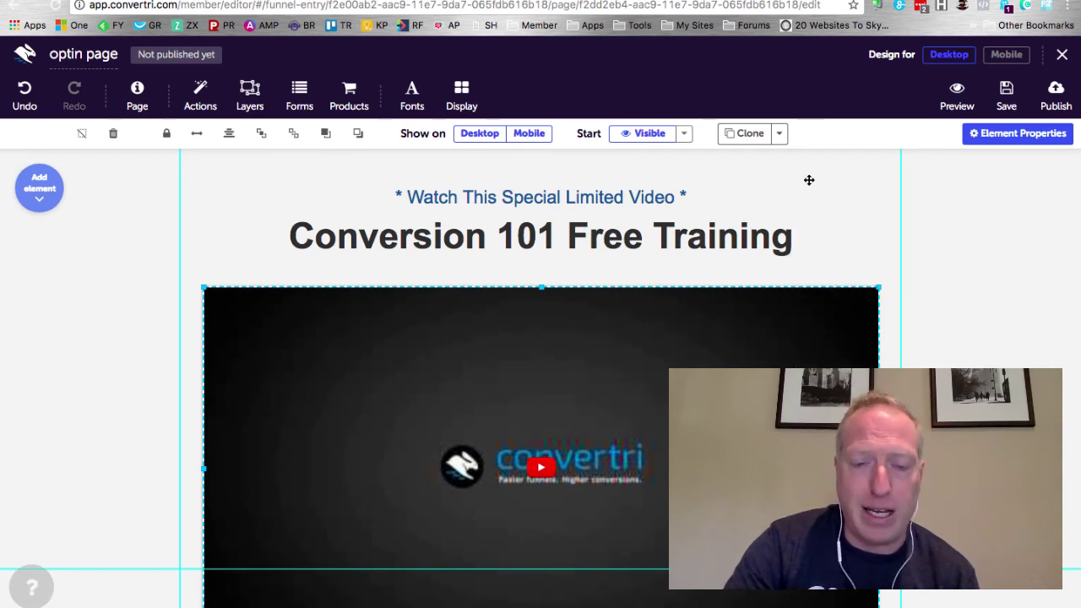
pyautogui.scroll(-1, 932, 287)
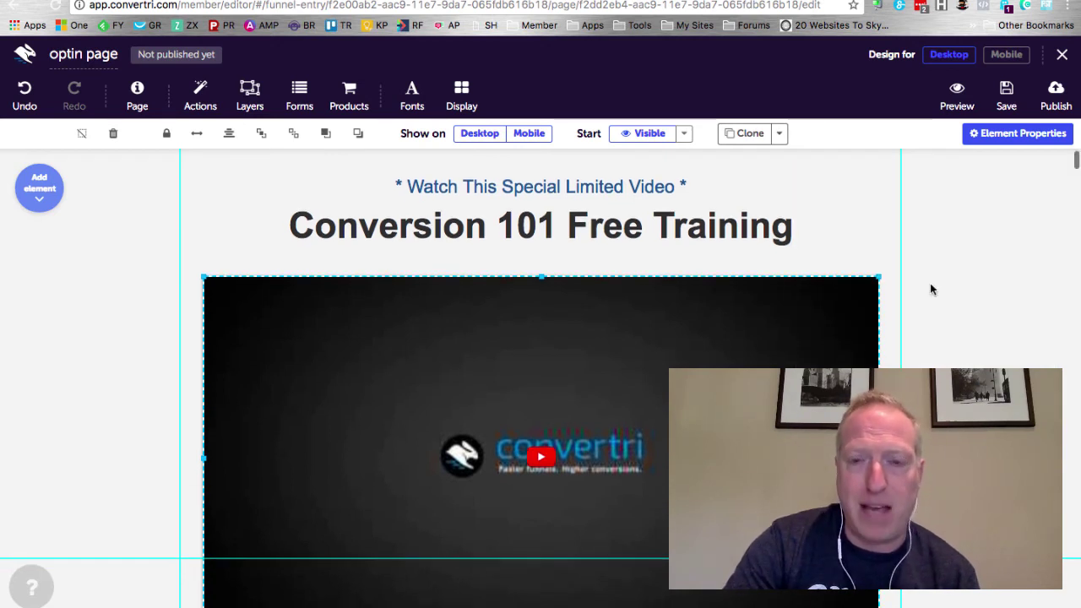
pyautogui.scroll(1, 932, 287)
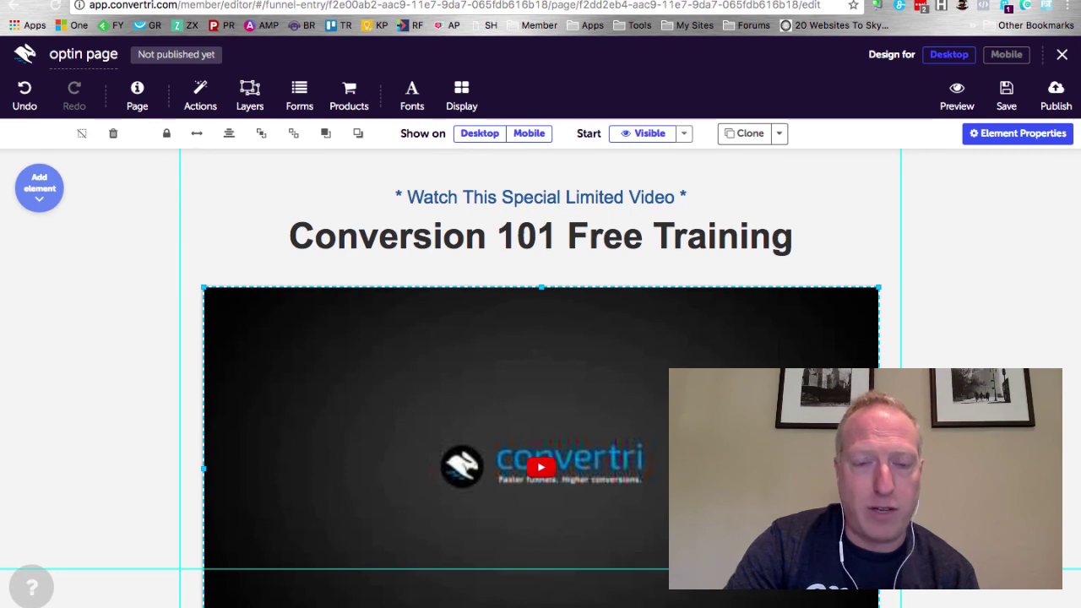
pyautogui.hotkey('ctrl', 'Tab')
# - Back in Convertri's editor, deselect the video and scroll through the optin page to review it
pyautogui.scroll(3, 135, 350)
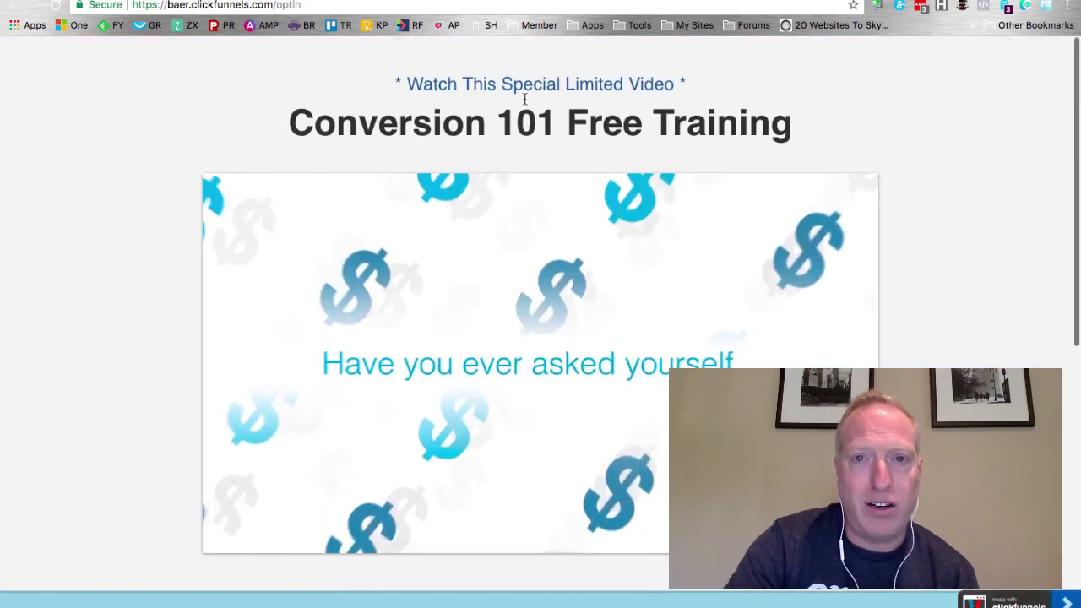
pyautogui.hotkey('ctrl', 'shift', 'Tab')
pyautogui.click(130, 365)
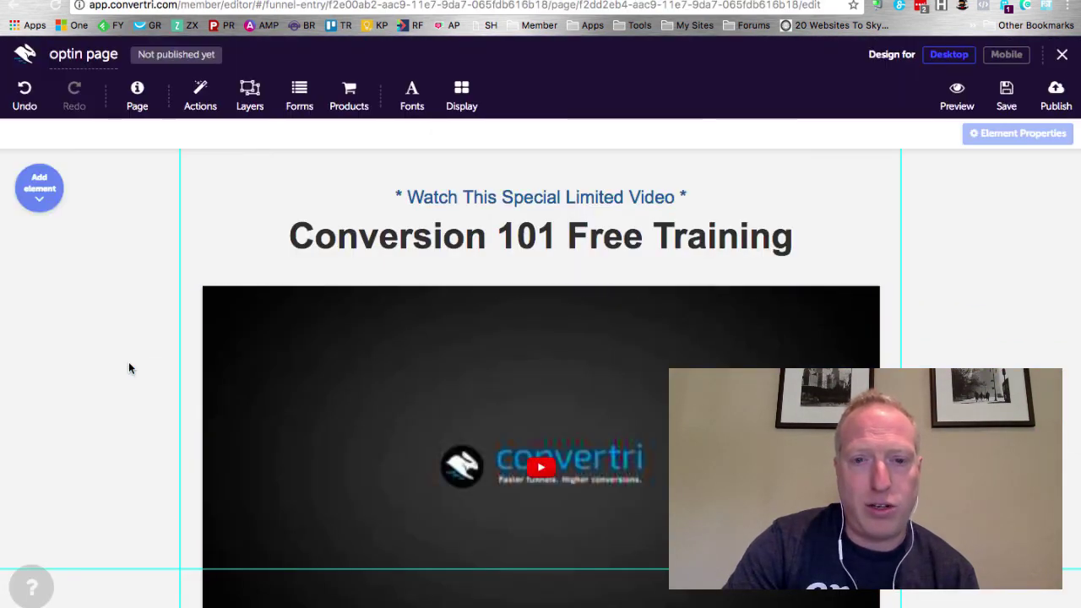
pyautogui.scroll(-5, 129, 365)
pyautogui.scroll(5, 129, 364)
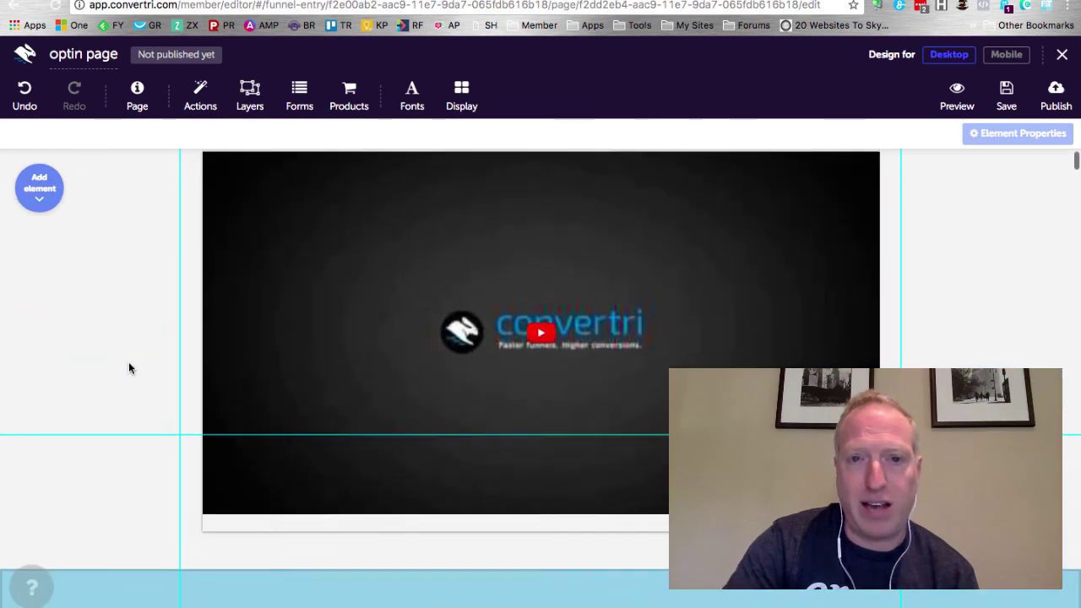